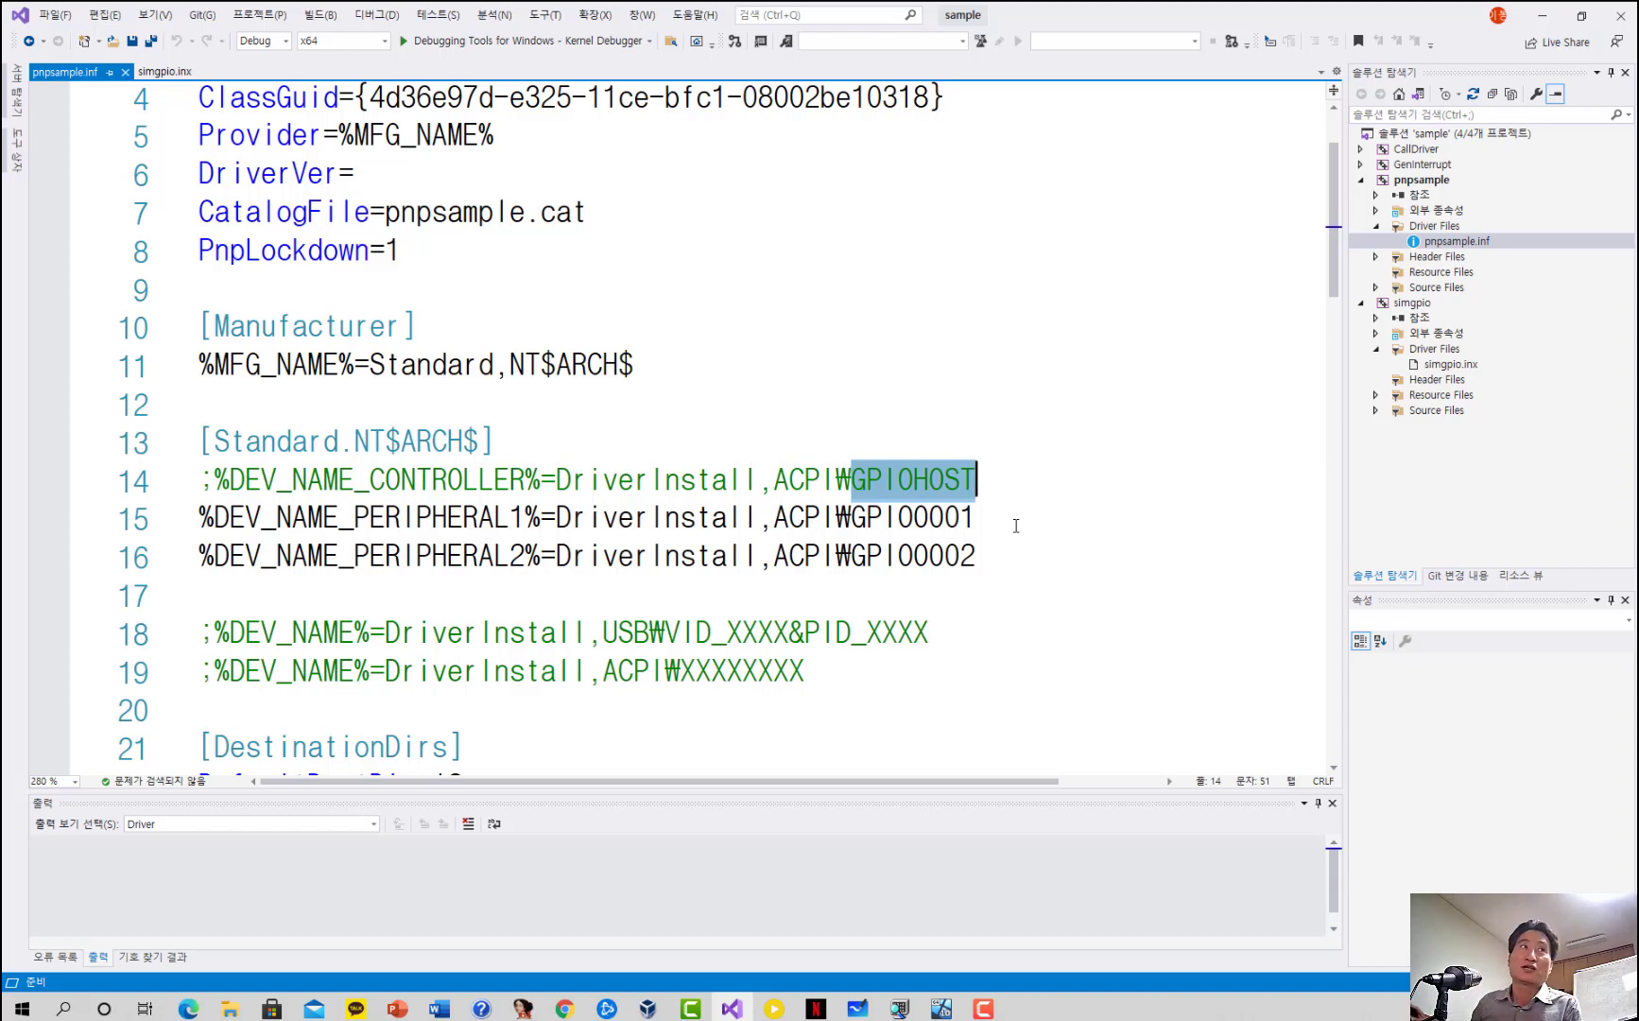
Step: Review the controller and peripheral hardware ID entries under [Standard.NT$ARCH$] in pnpsample.inf
left_click_drag(215, 483, 199, 484)
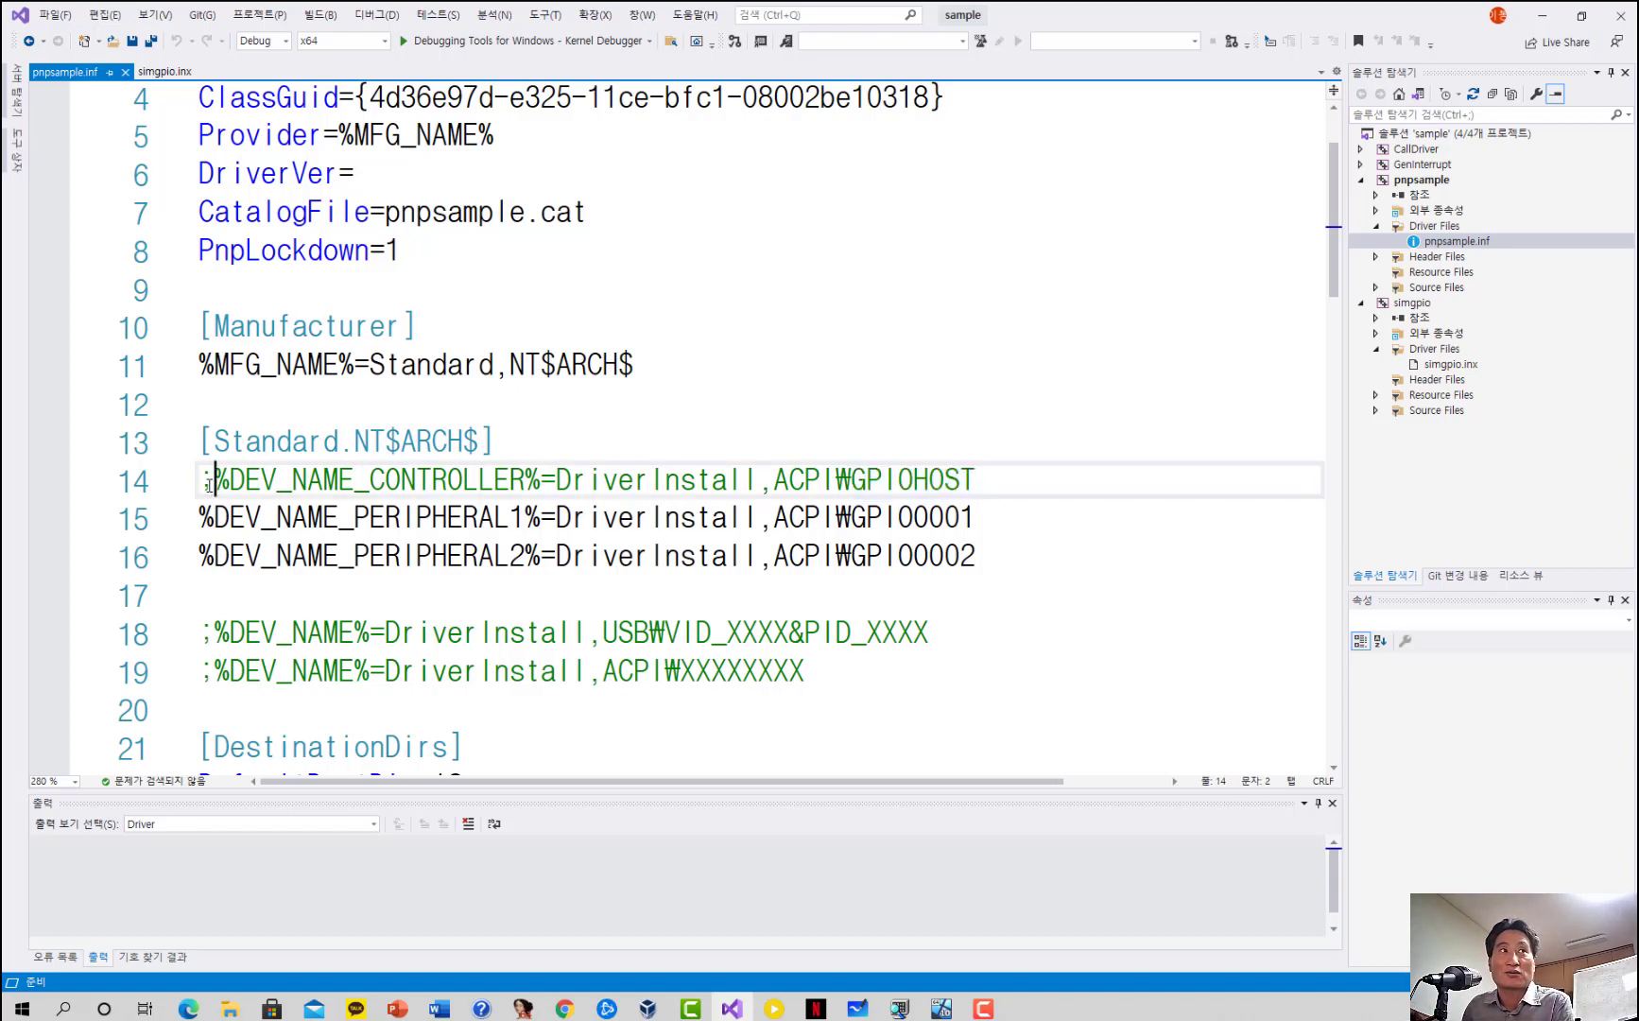
left_click(921, 522)
left_click(921, 558)
left_click(965, 408)
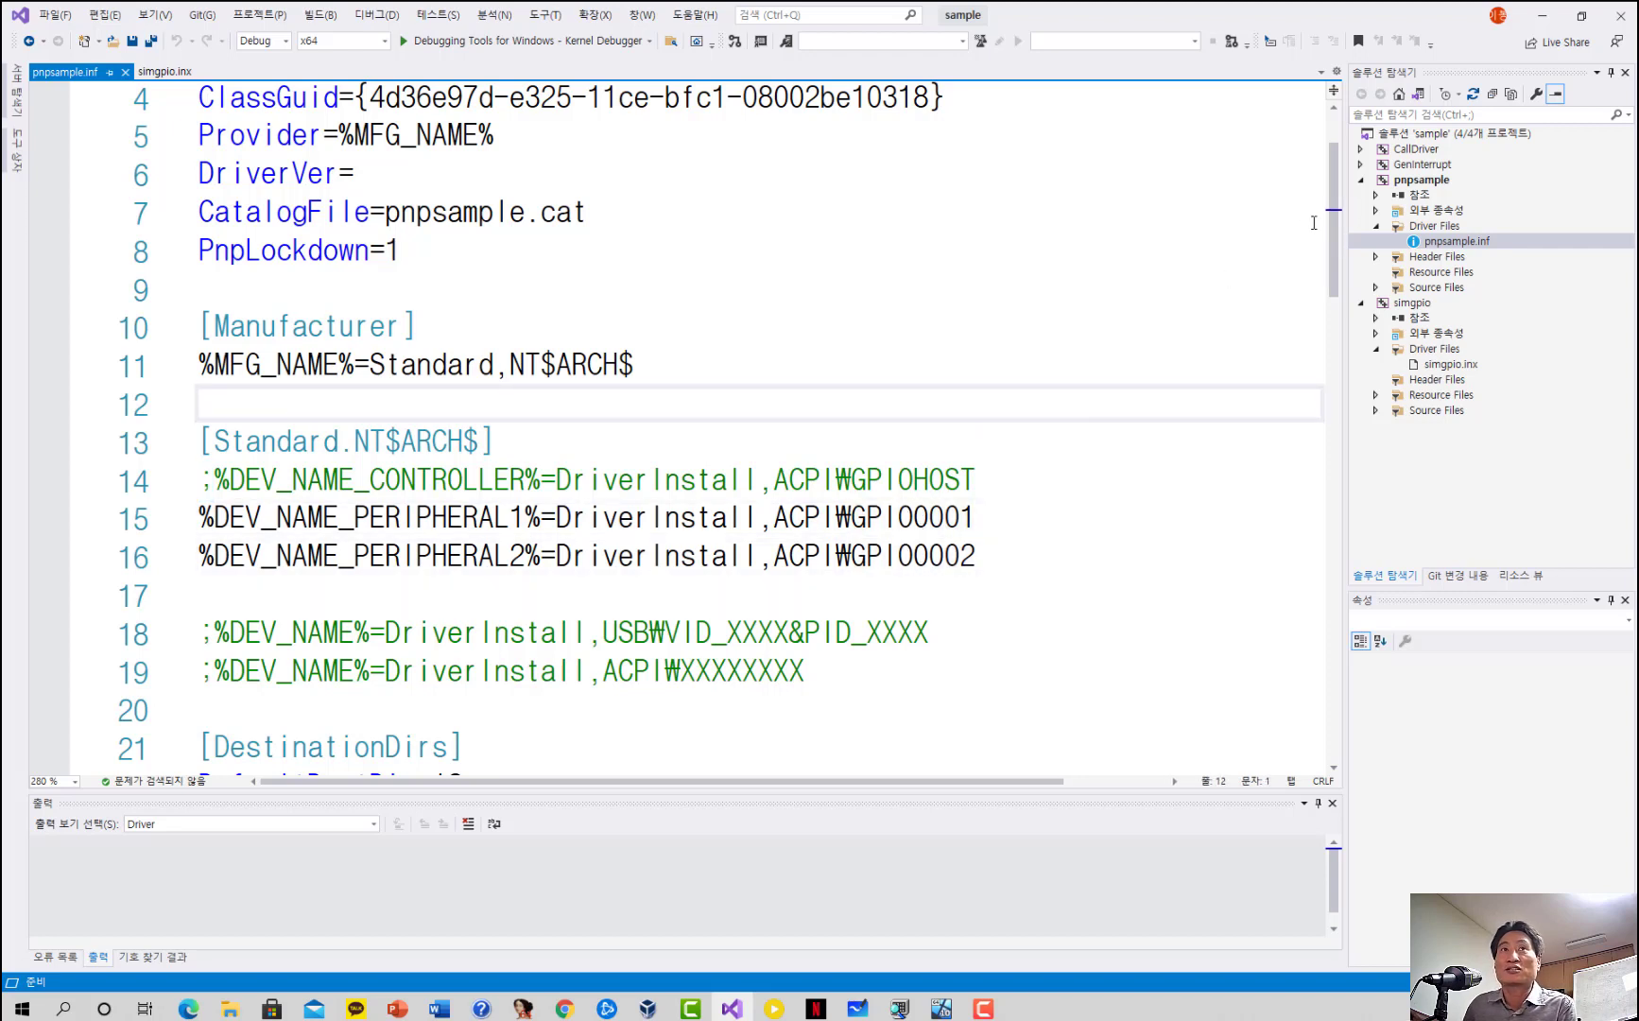
Step: Select the pnpsample project in the solution and choose x64 as the build platform
left_click(1417, 182)
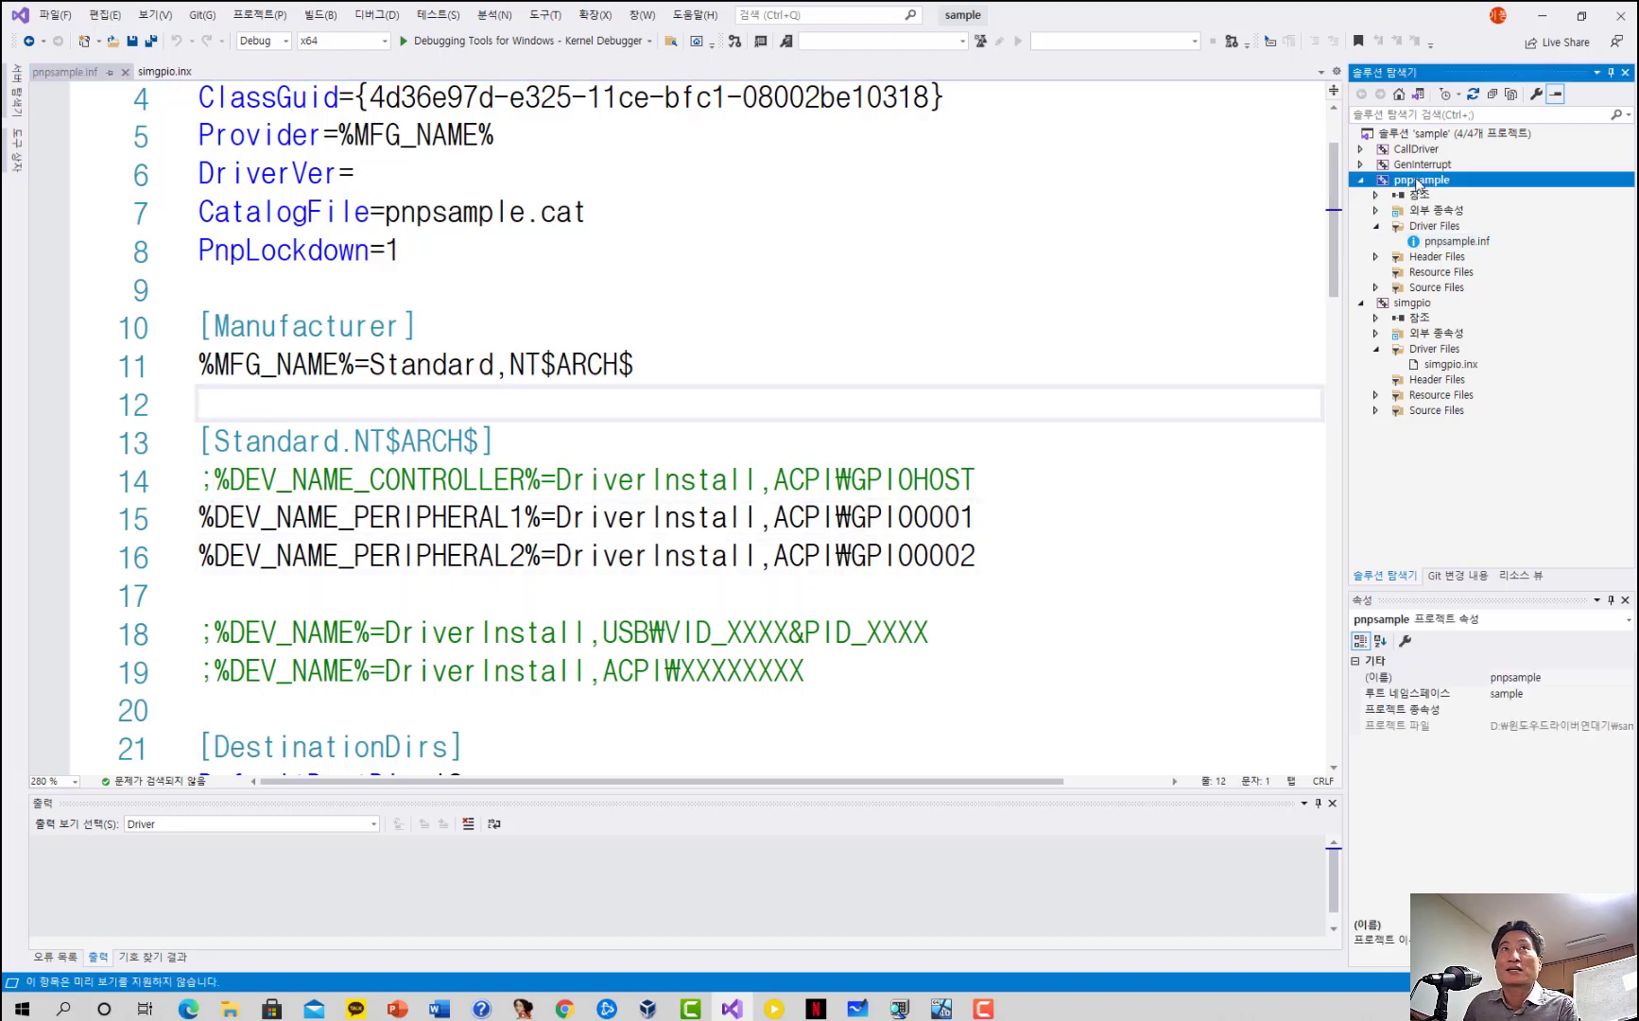
left_click(1412, 304)
left_click(1420, 182)
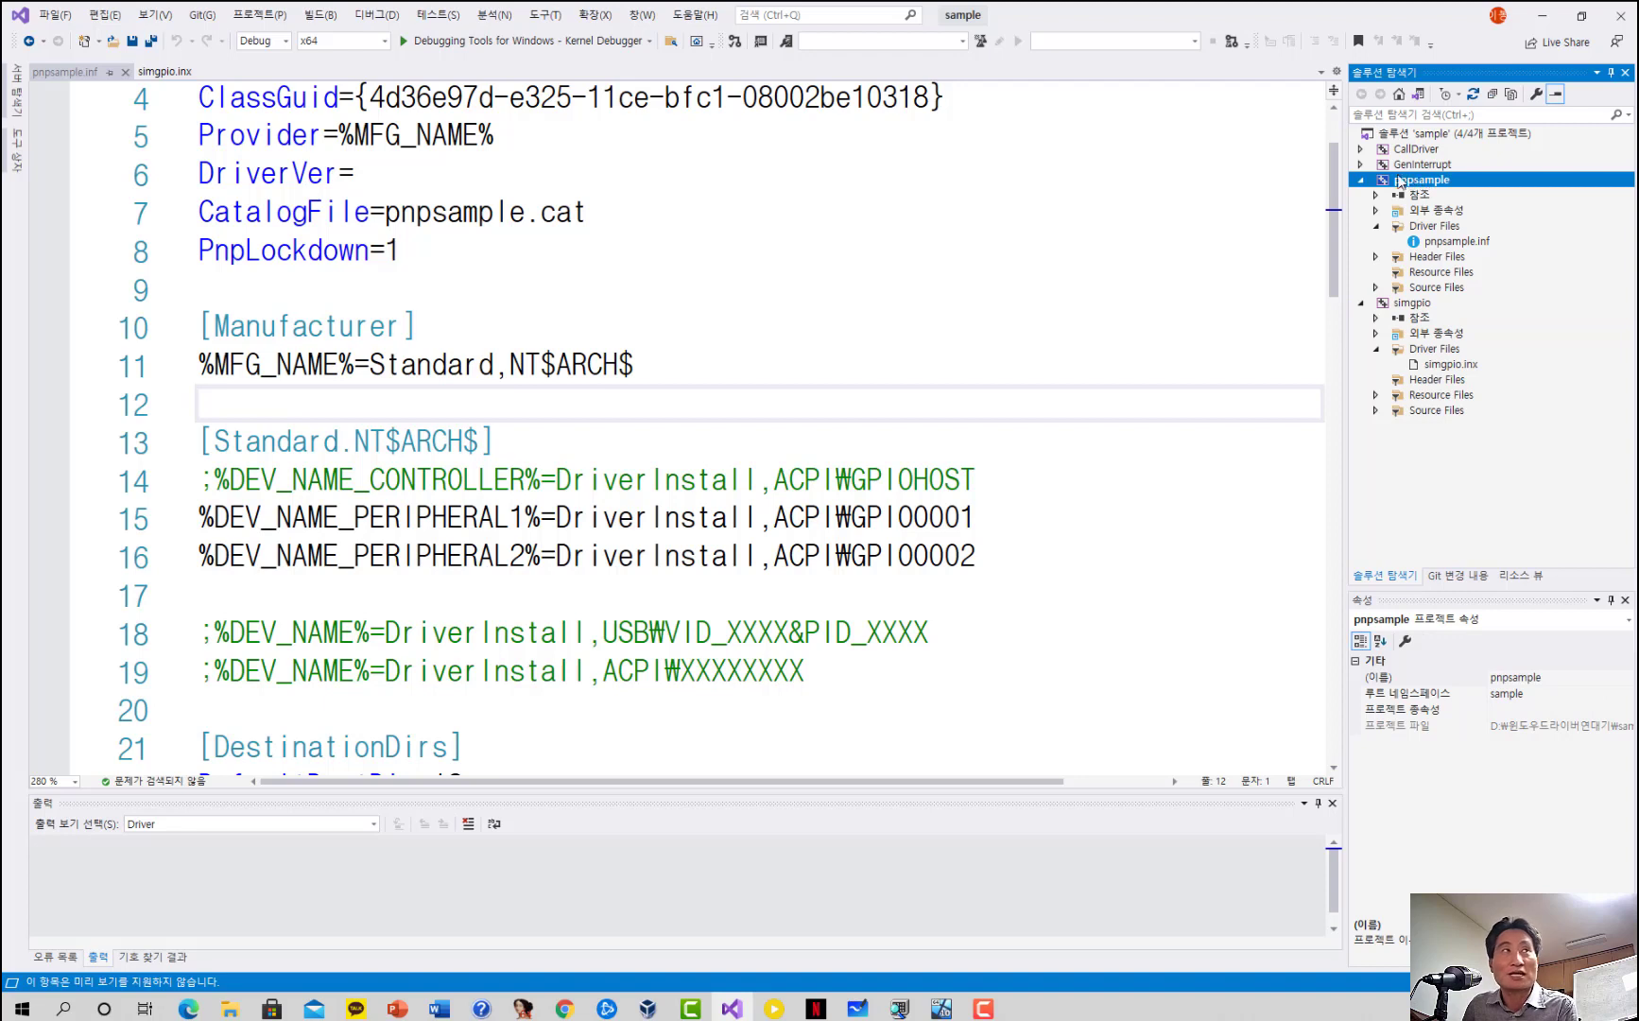
left_click(385, 41)
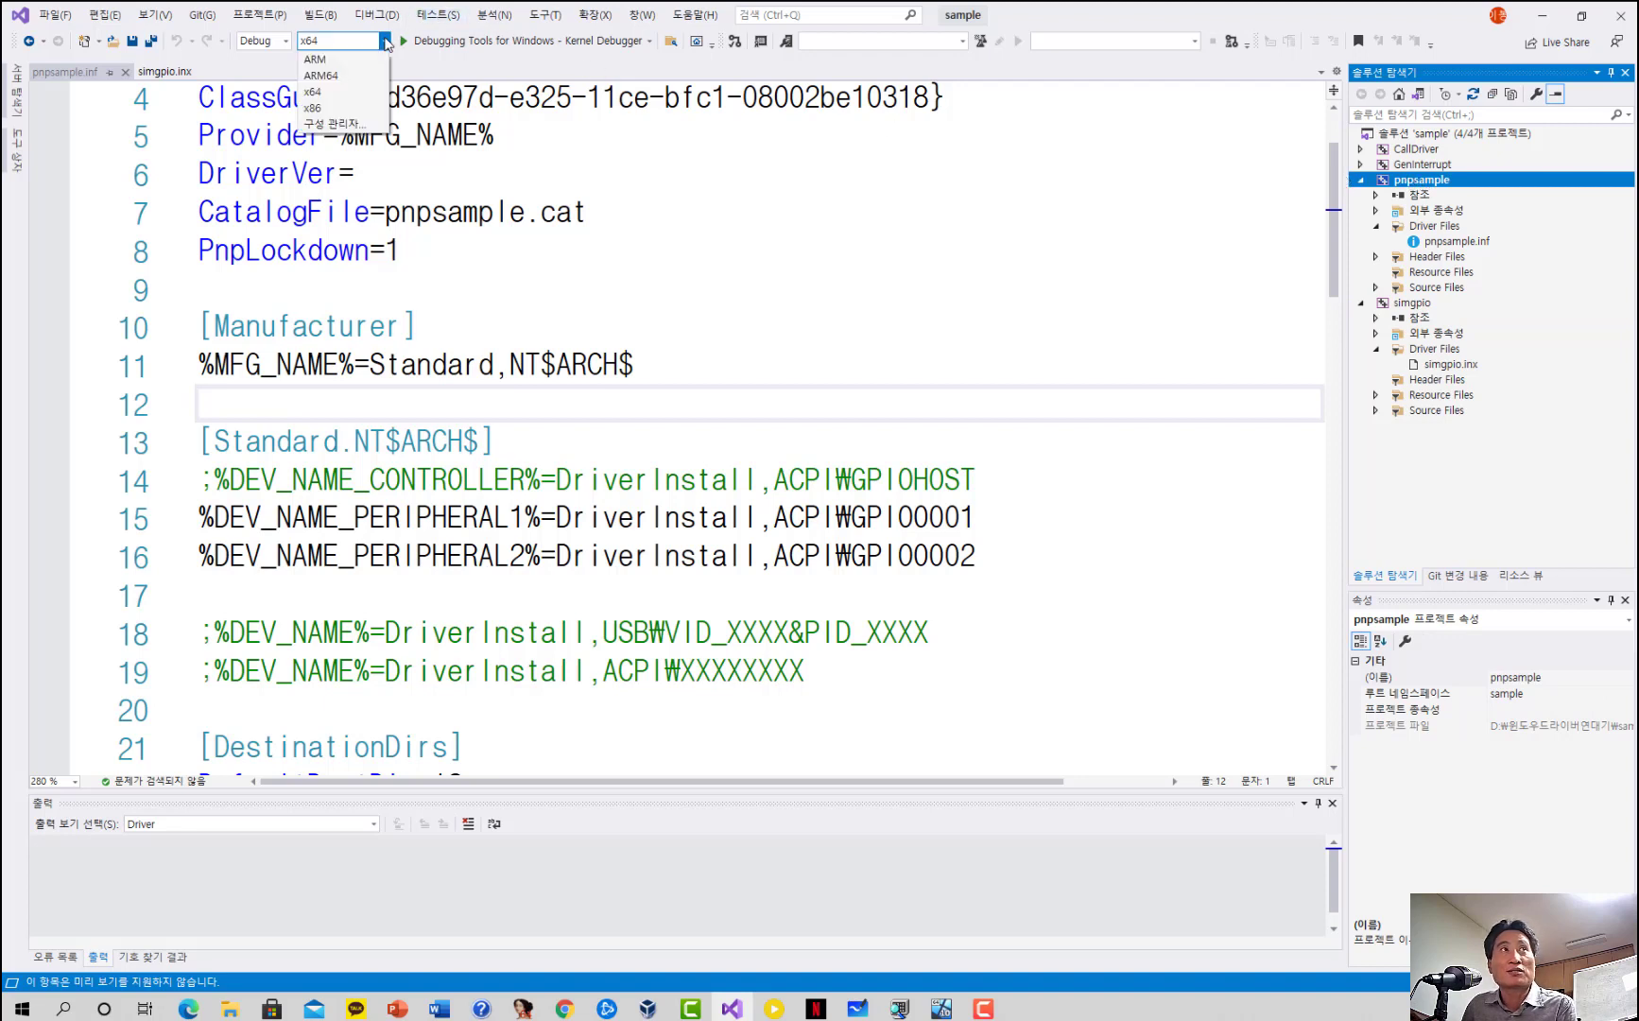
left_click(350, 91)
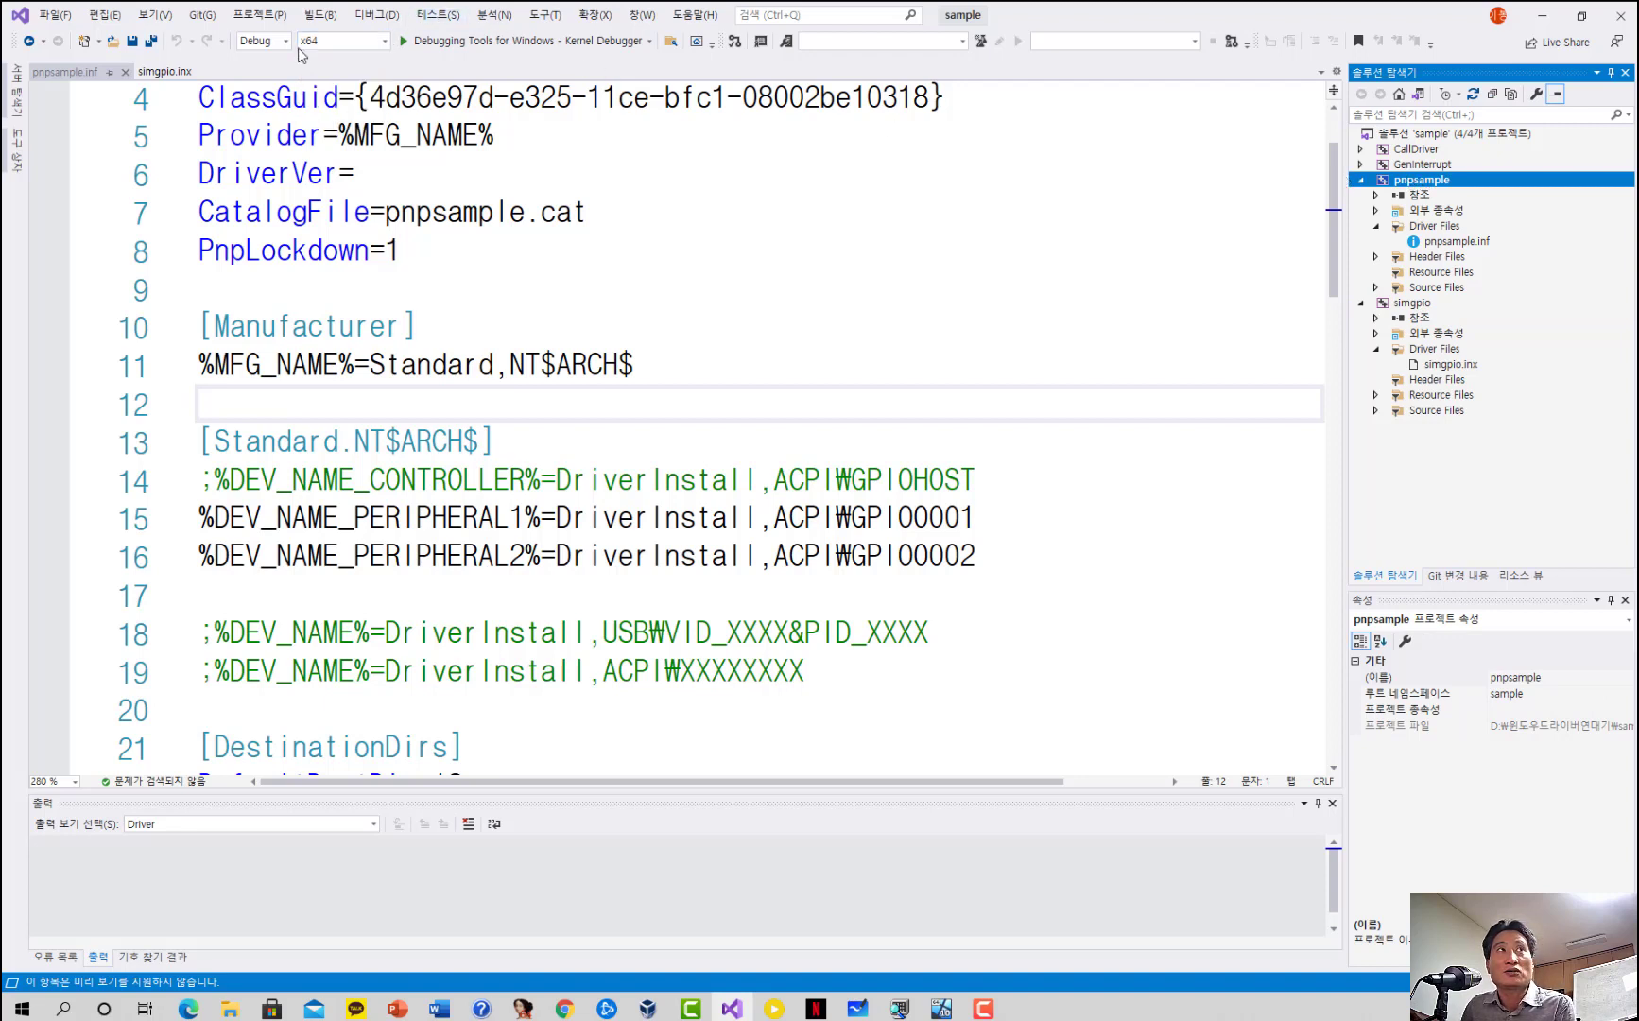
left_click(784, 222)
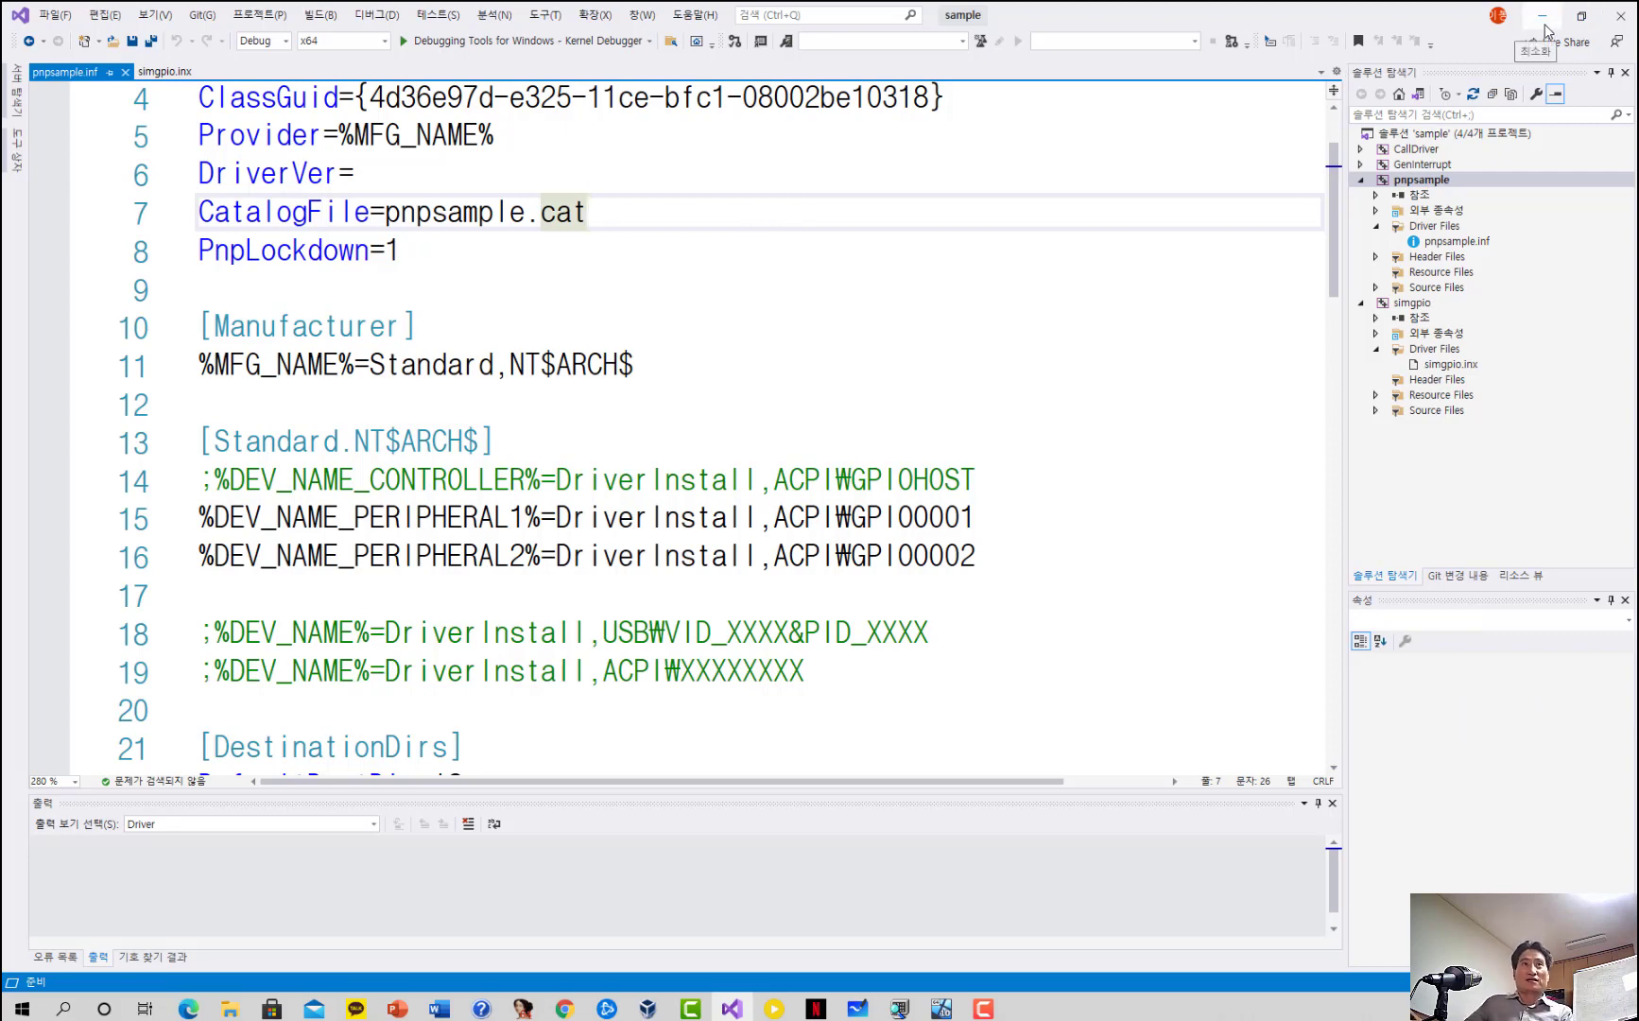
Step: Switch to the VirtualBox Windows 10 machine and select the Unknown device under Microsoft ACPI-Compliant System in Device Manager
left_click(1543, 21)
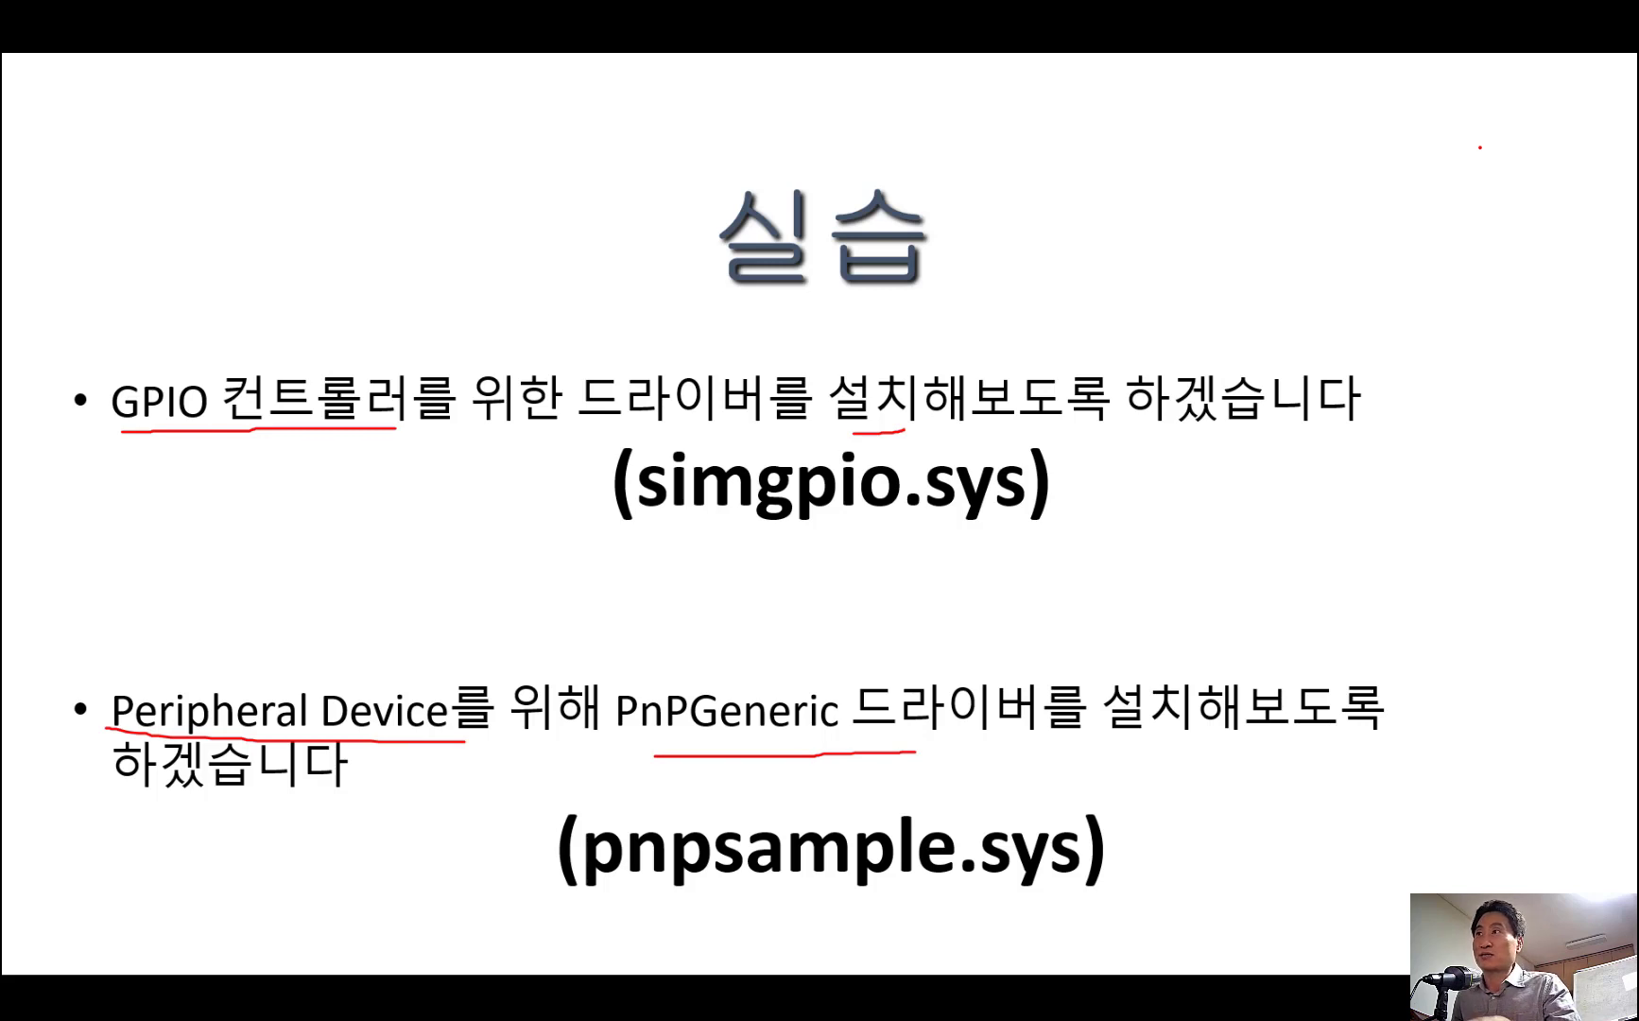
key("alt+Tab")
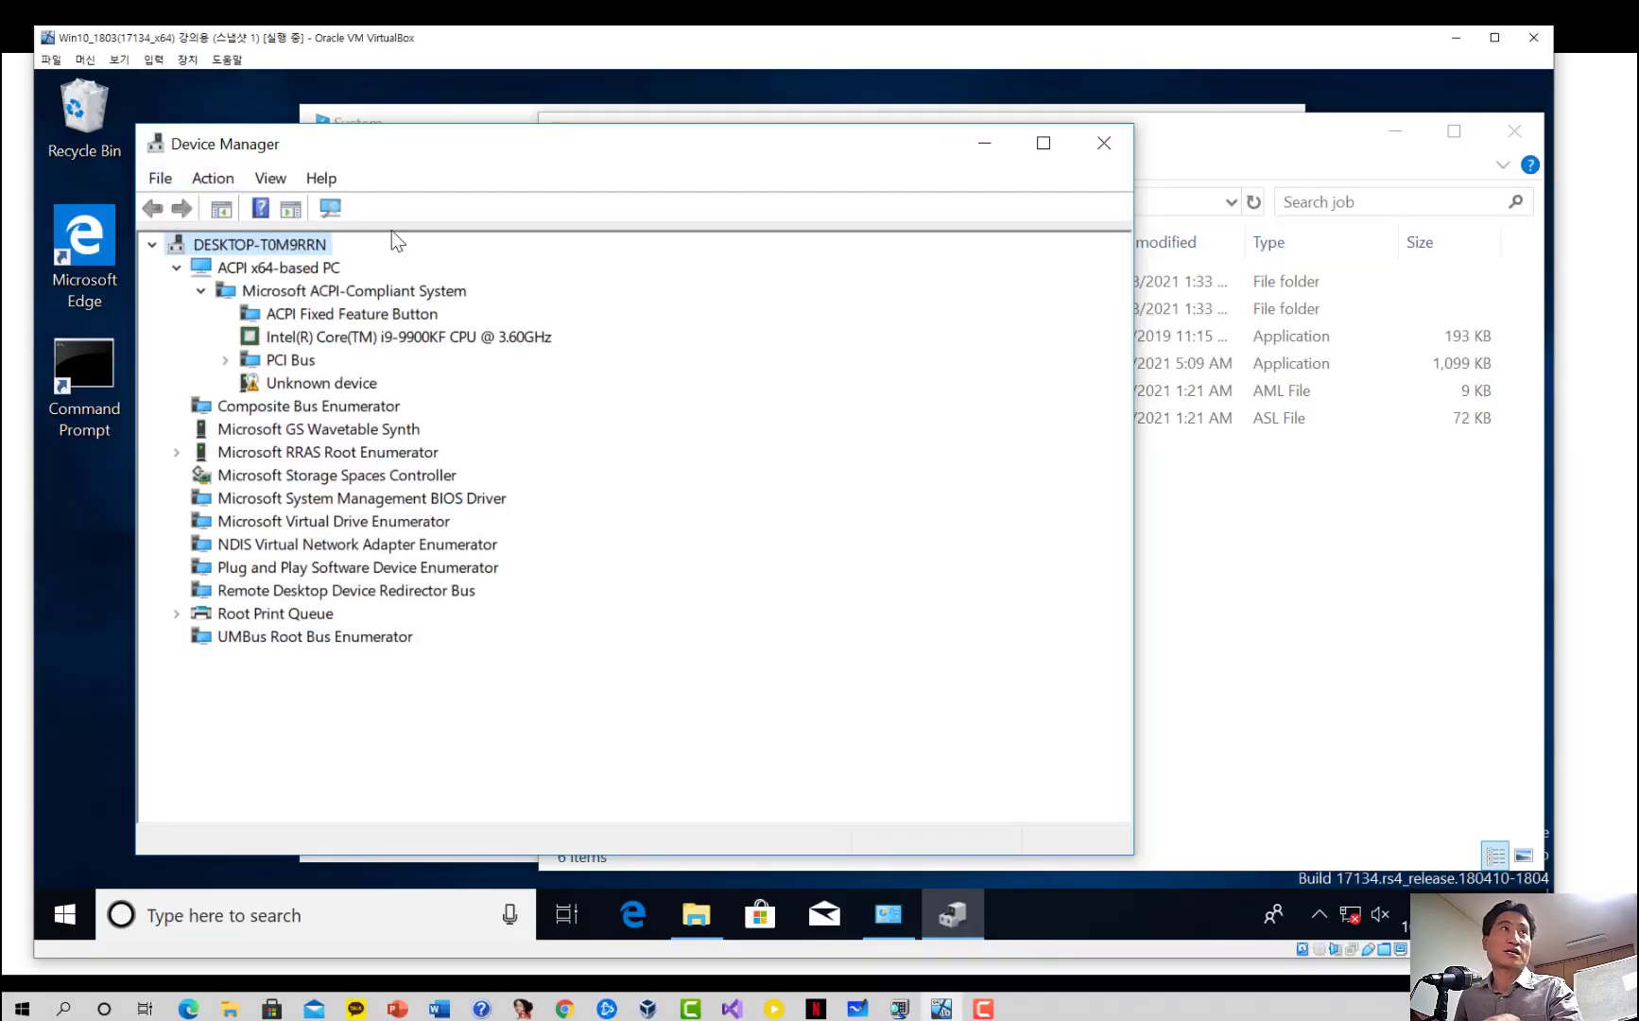
left_click_drag(450, 146, 552, 133)
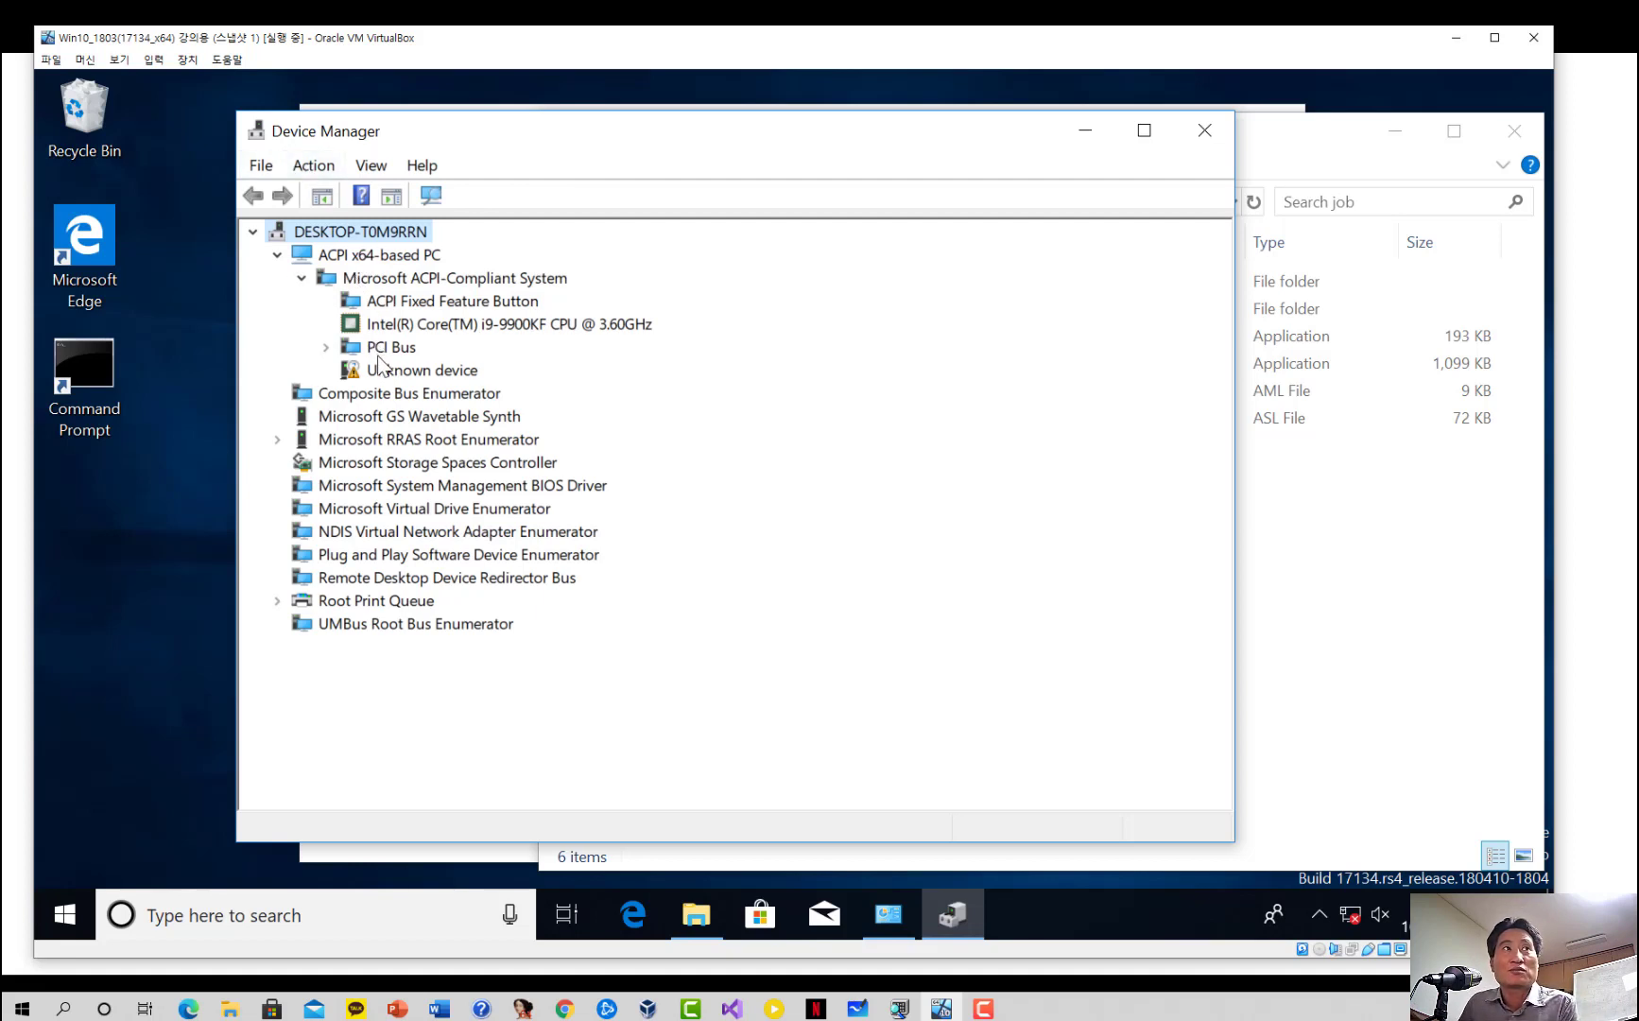
left_click(391, 280)
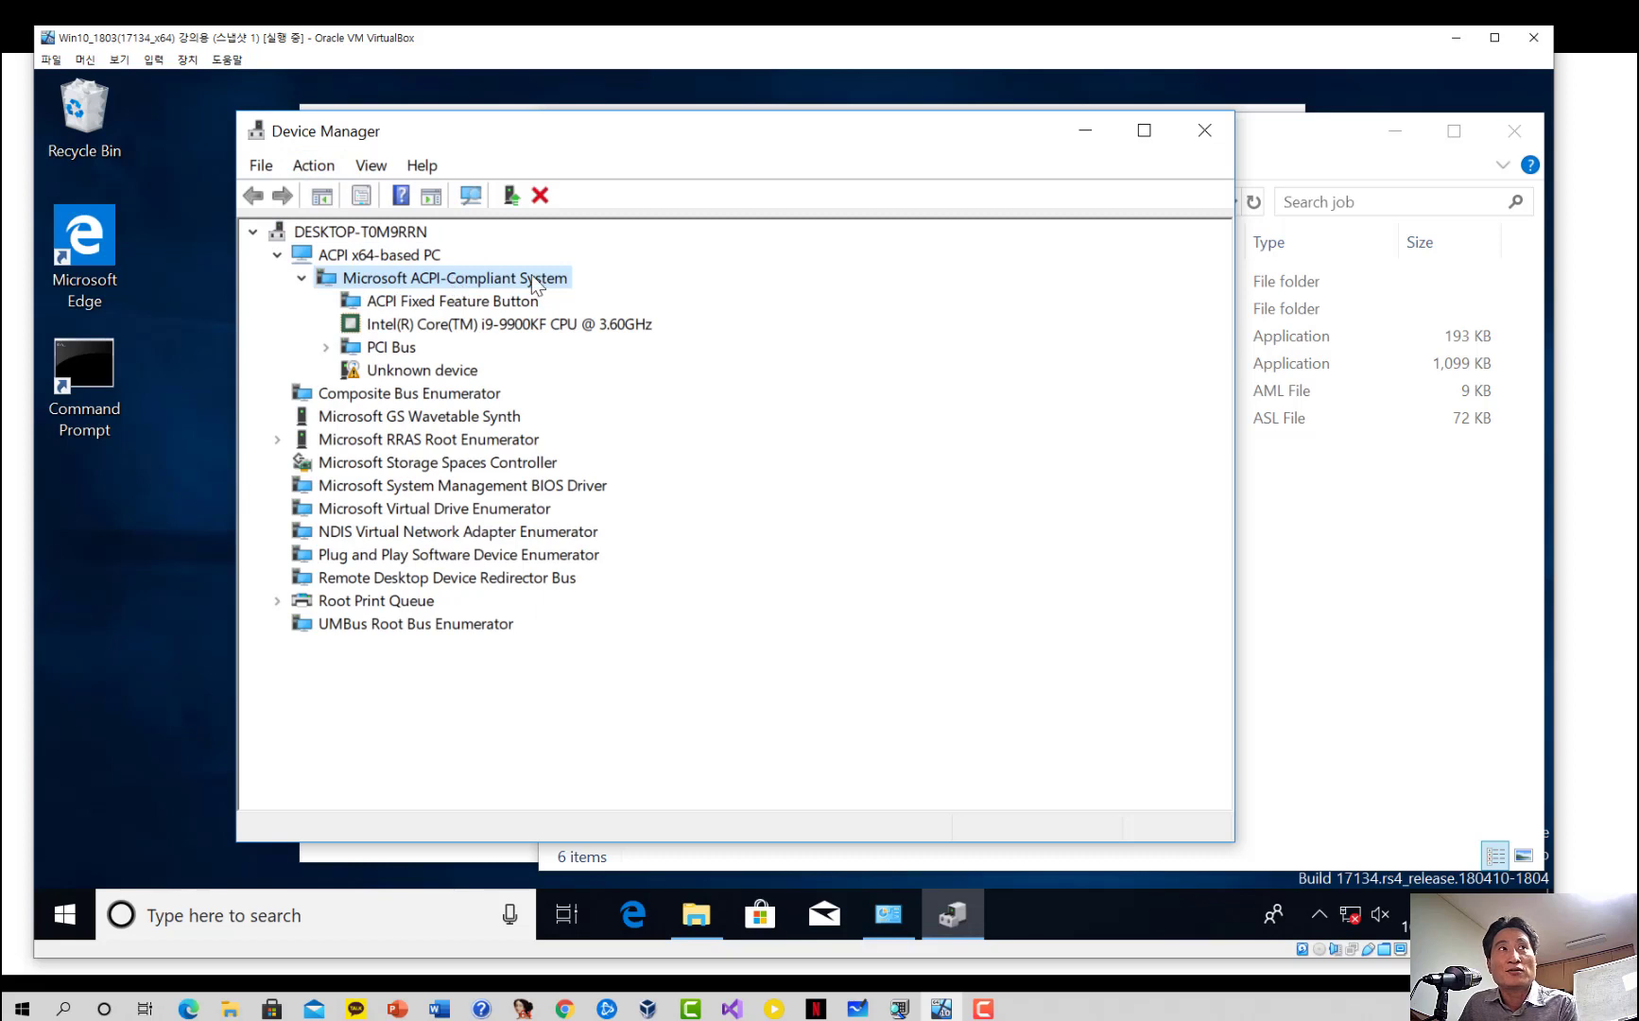
left_click(423, 370)
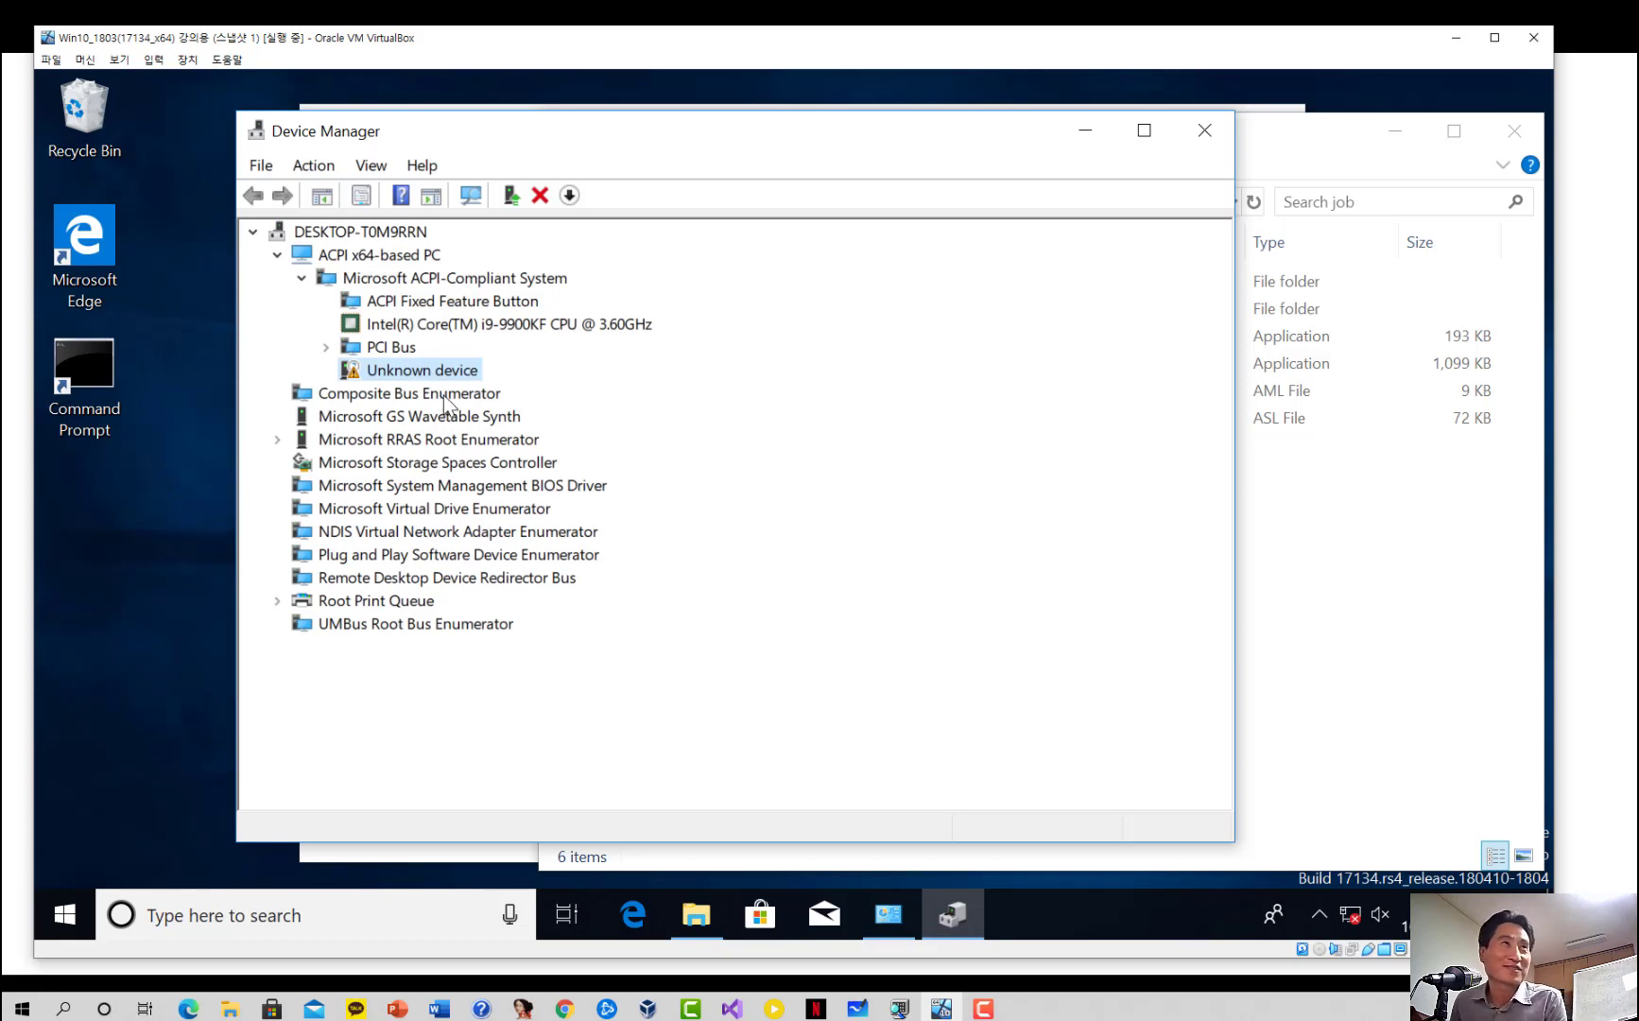
left_click(405, 352)
left_click(431, 372)
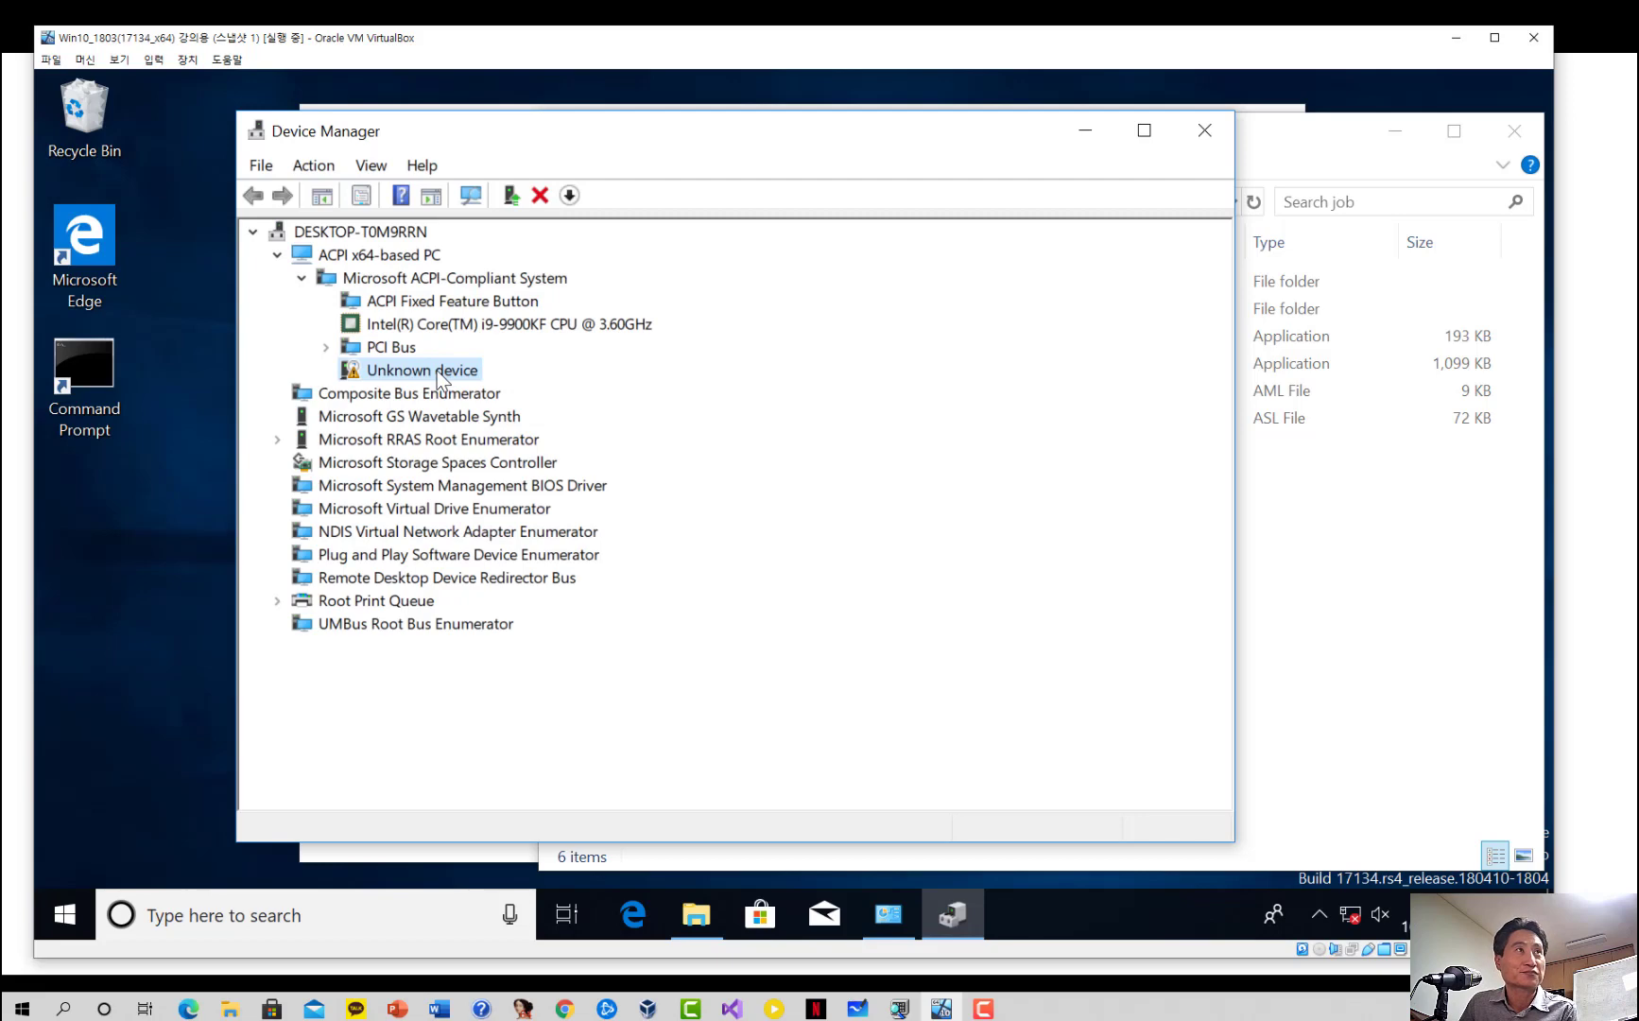
Step: Open the unknown device's properties and examine its Hardware Ids in the details
double_click(437, 371)
left_click_drag(596, 215, 709, 194)
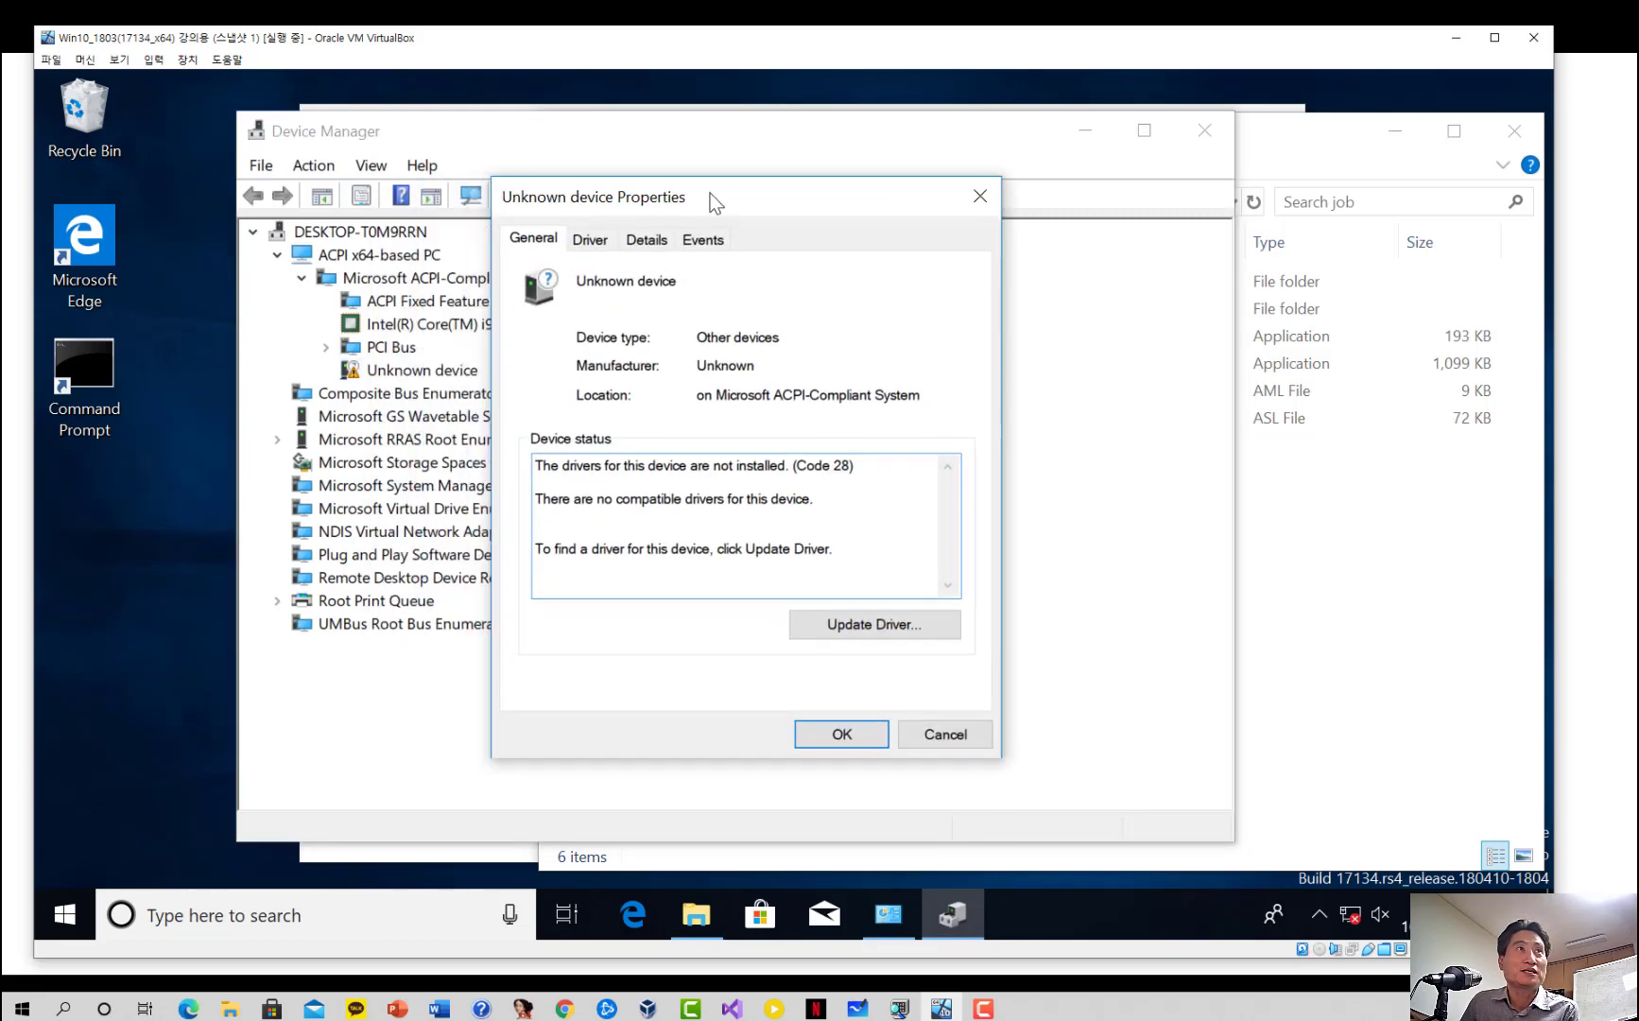
left_click(648, 242)
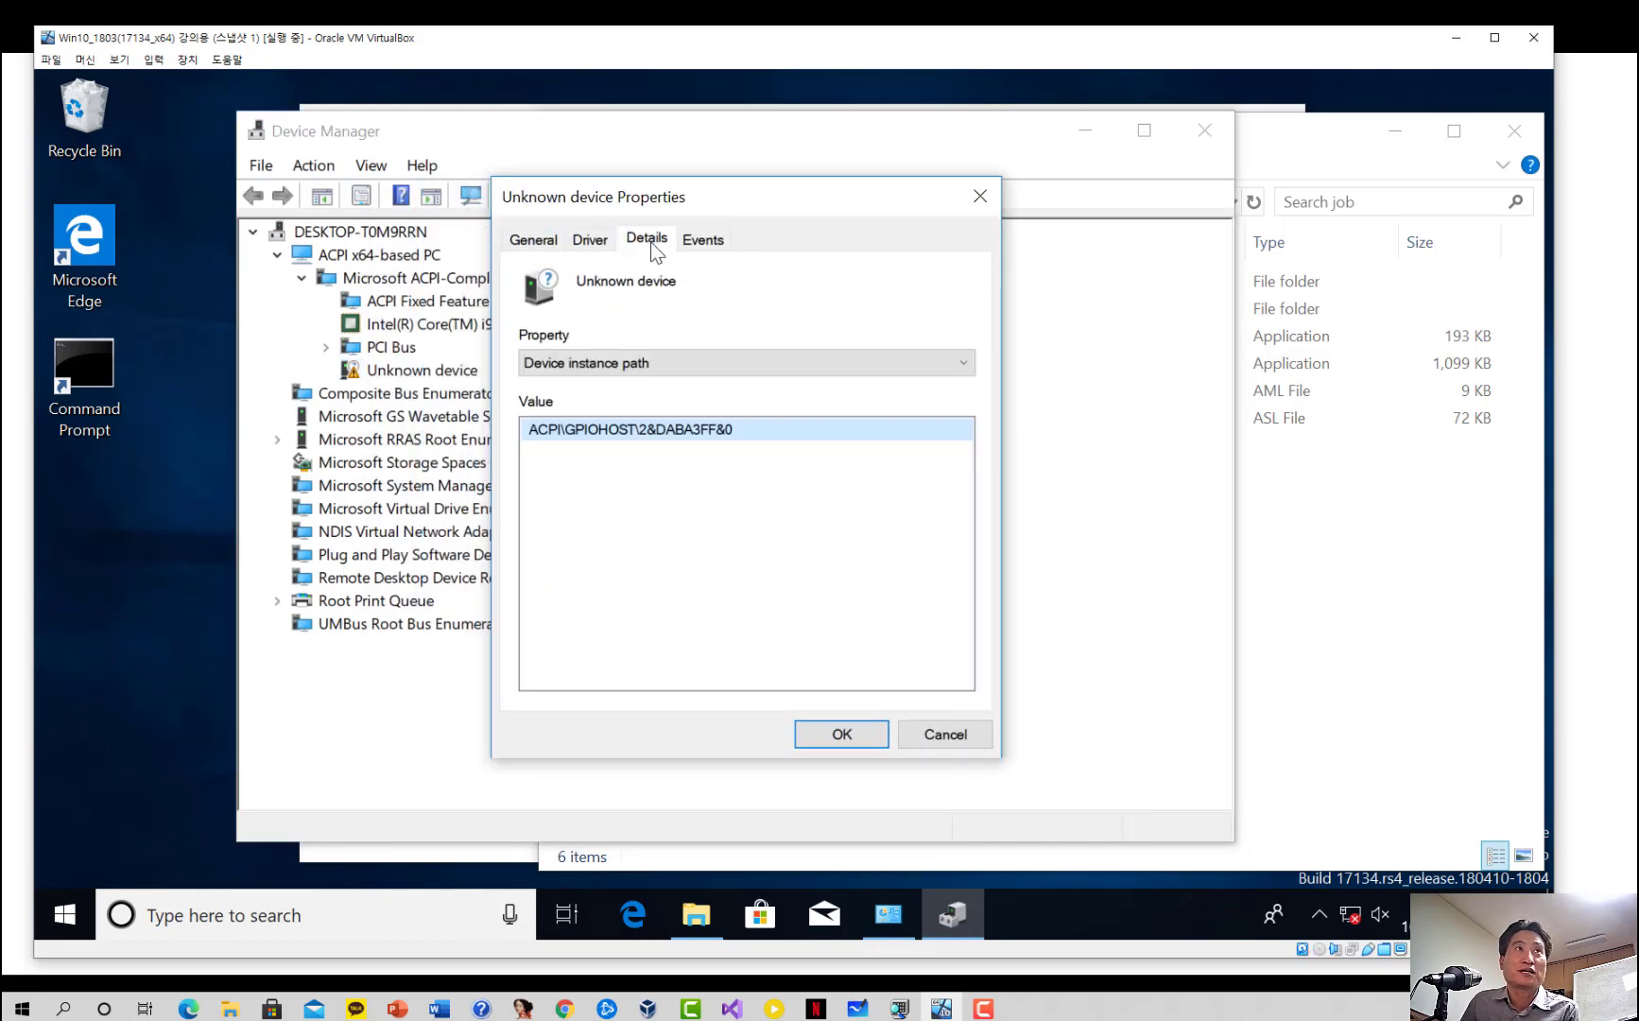
left_click(615, 360)
left_click(577, 398)
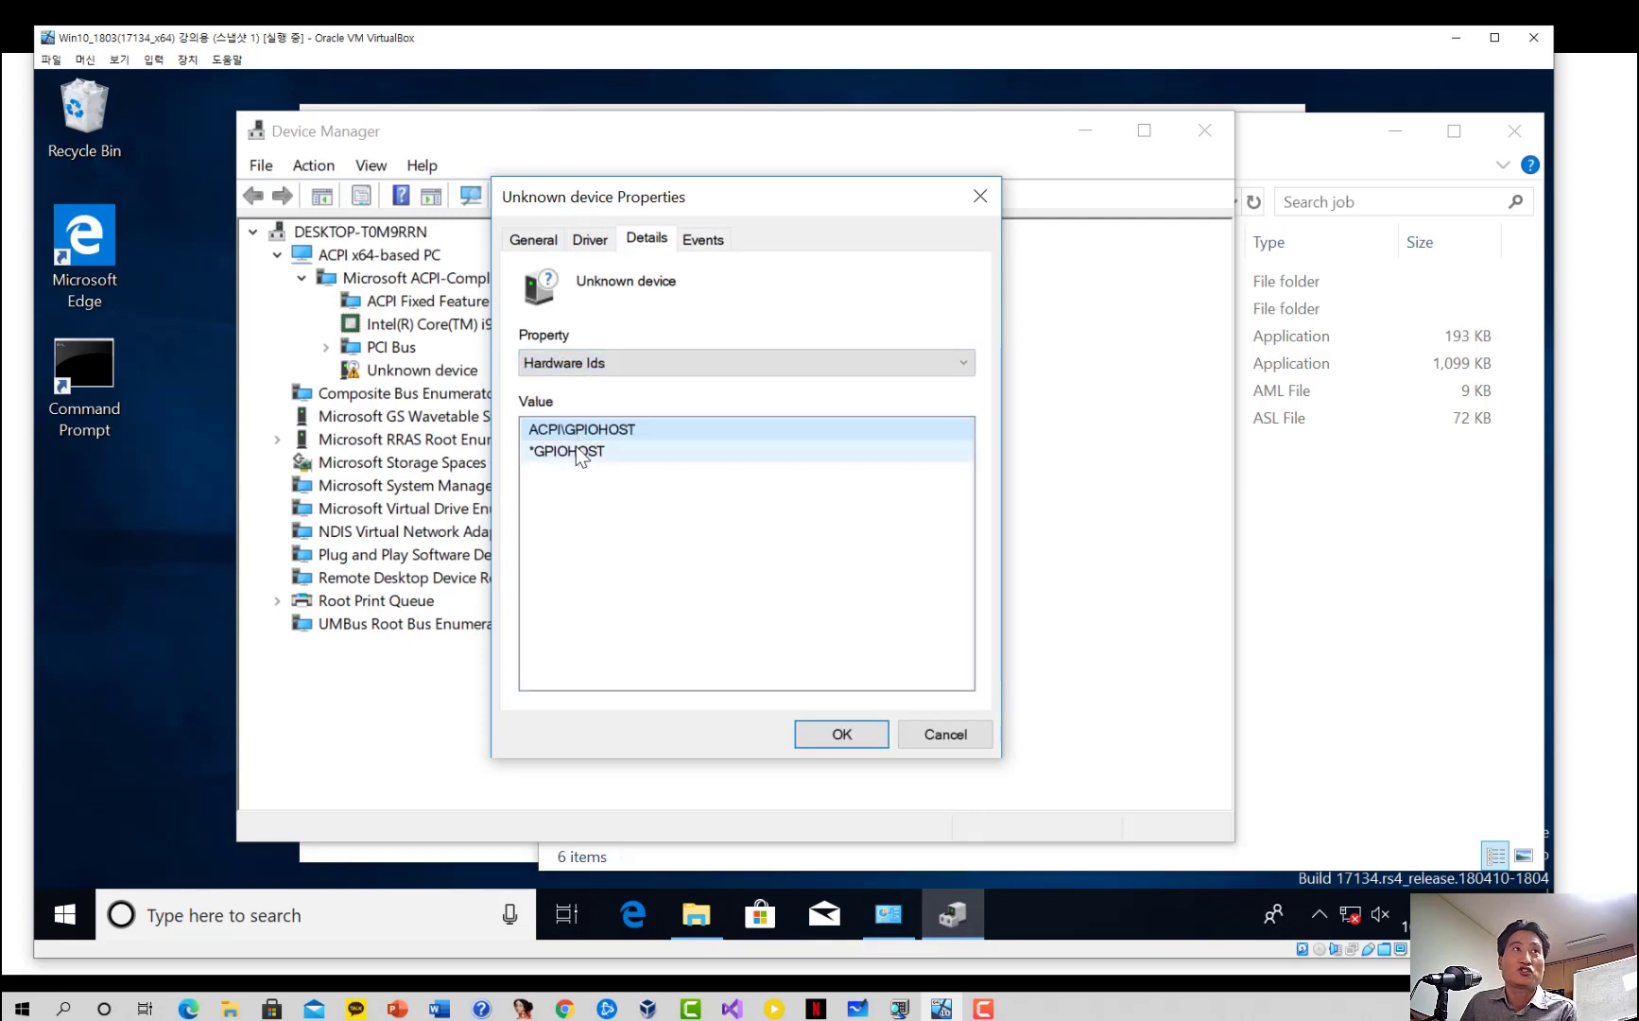
left_click(561, 453)
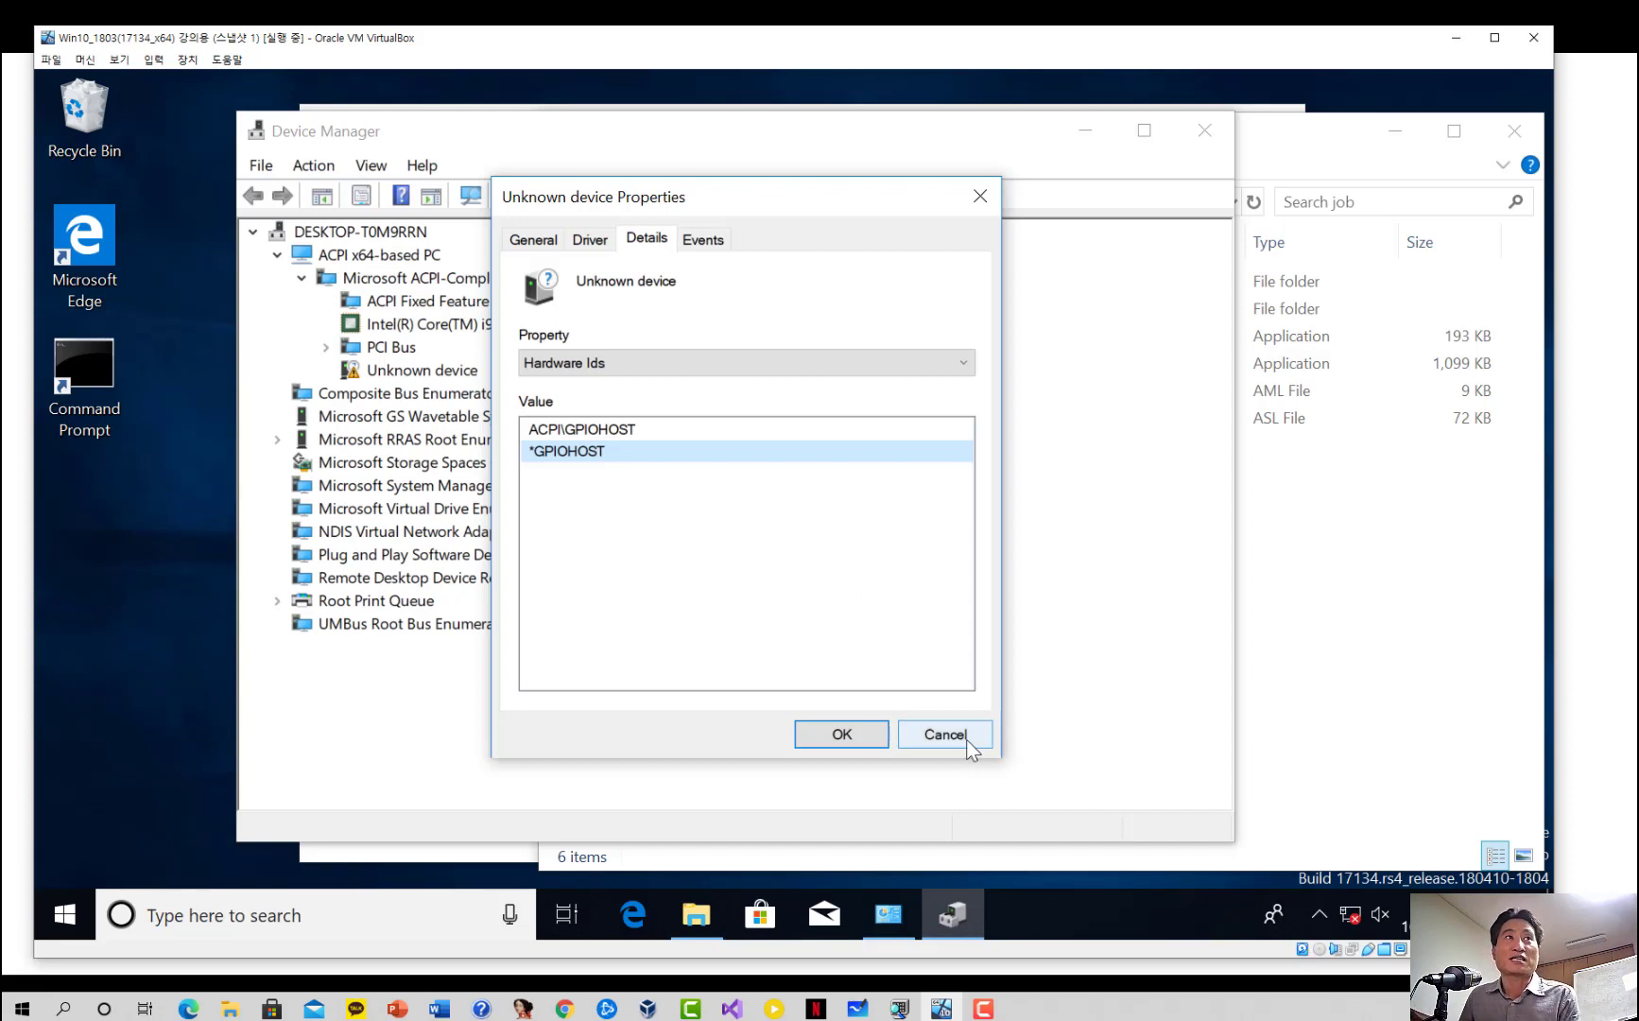
left_click_drag(750, 197, 895, 166)
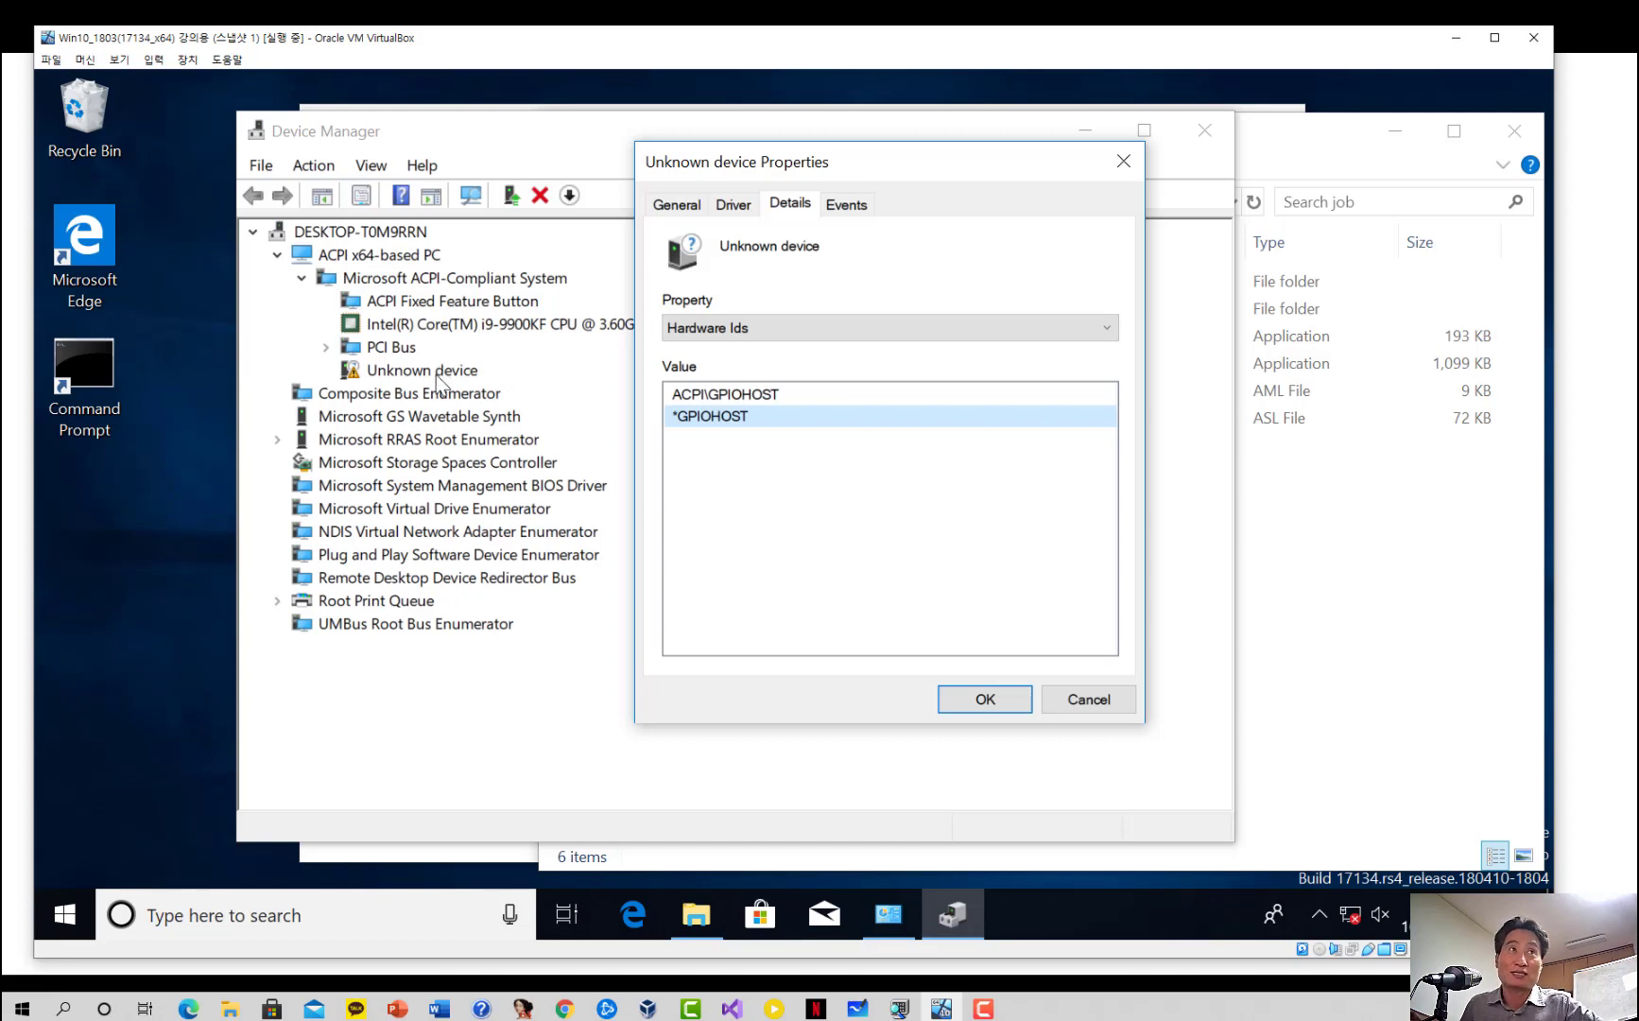
Step: Start a driver update for the unknown device and choose to browse the computer for driver software
left_click(731, 204)
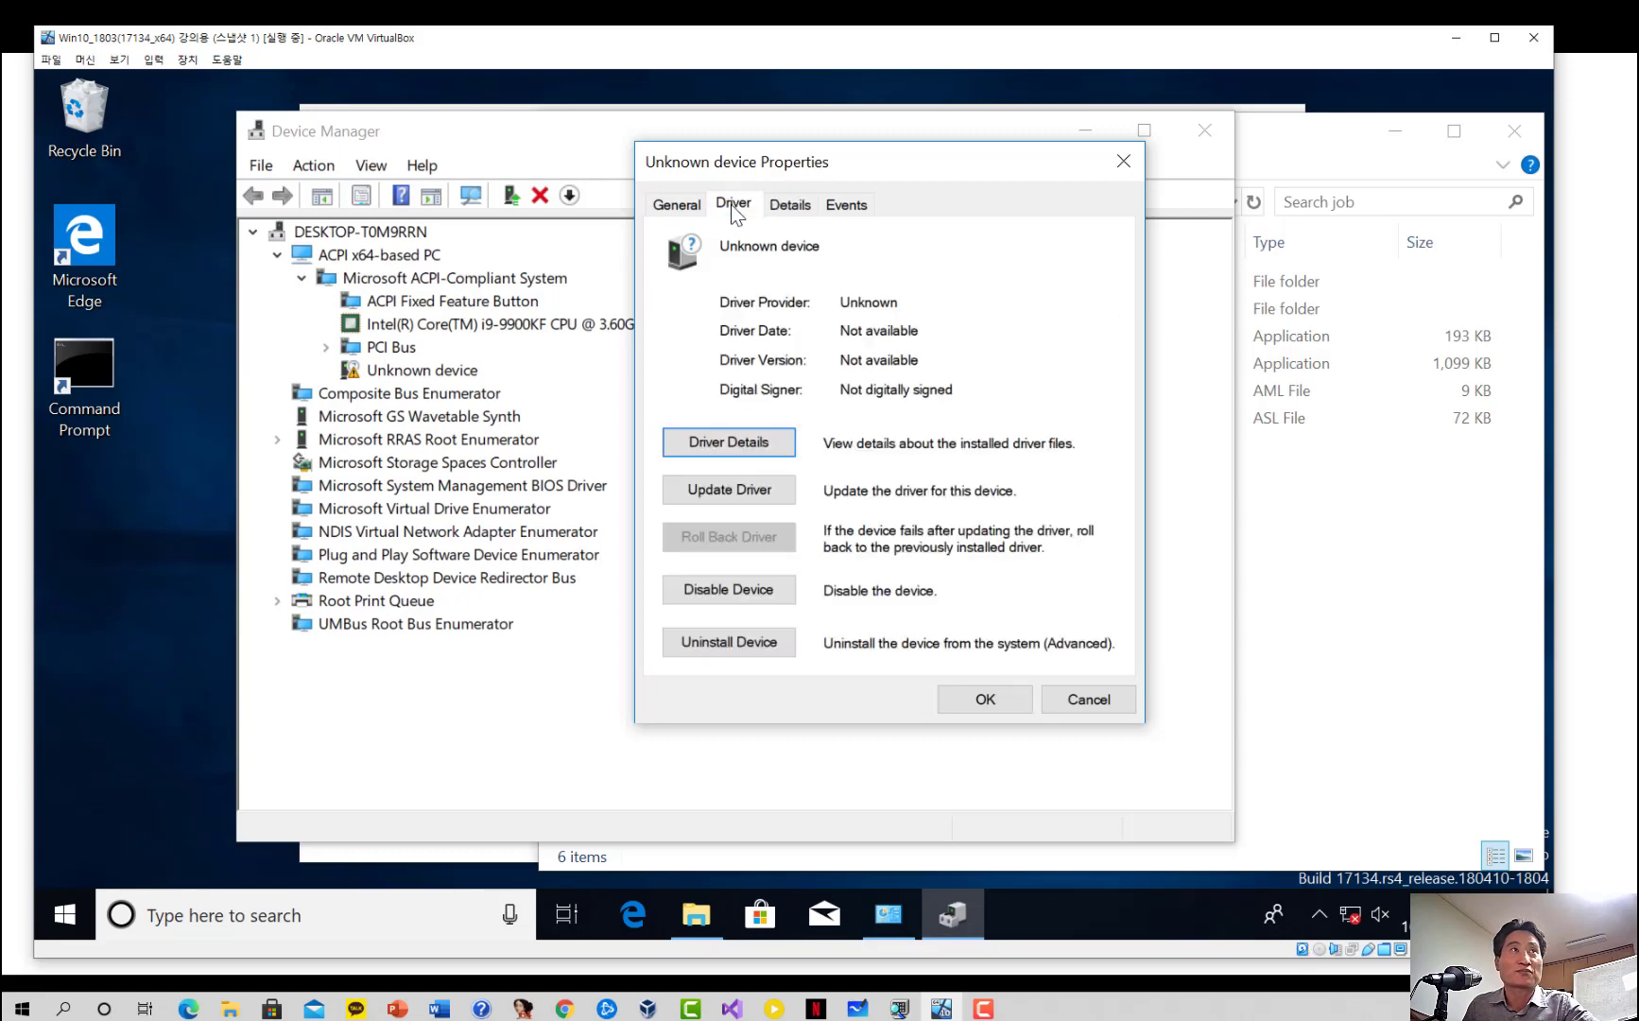
left_click(714, 499)
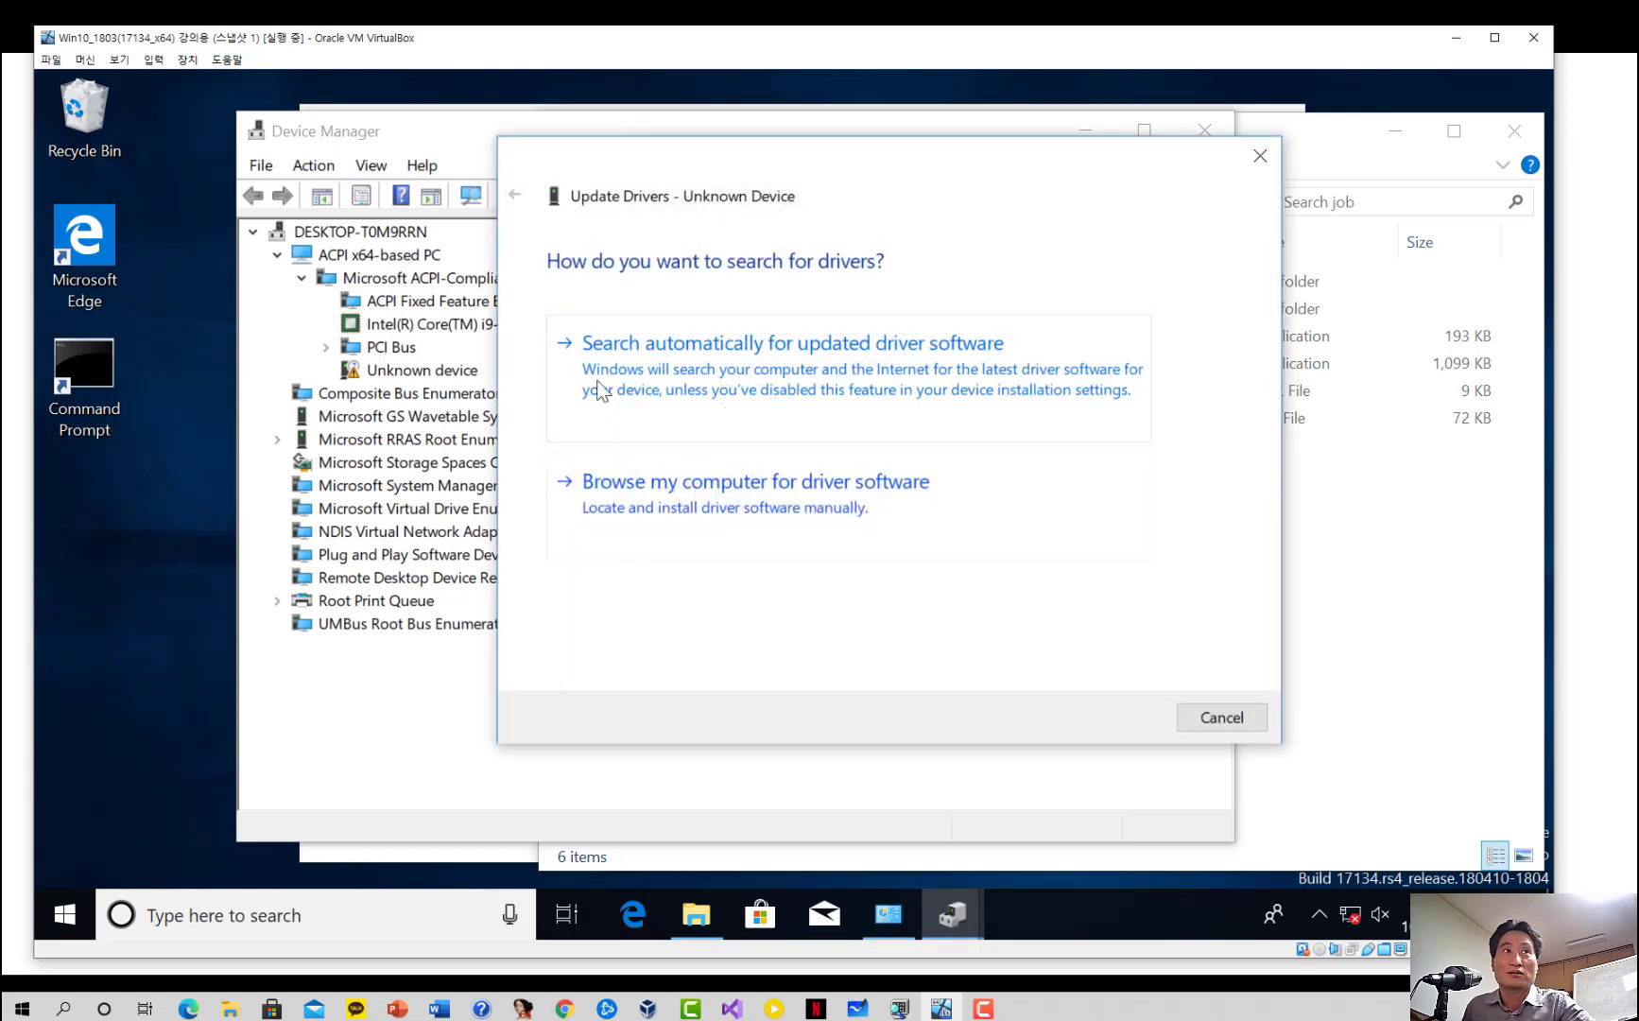
left_click(790, 510)
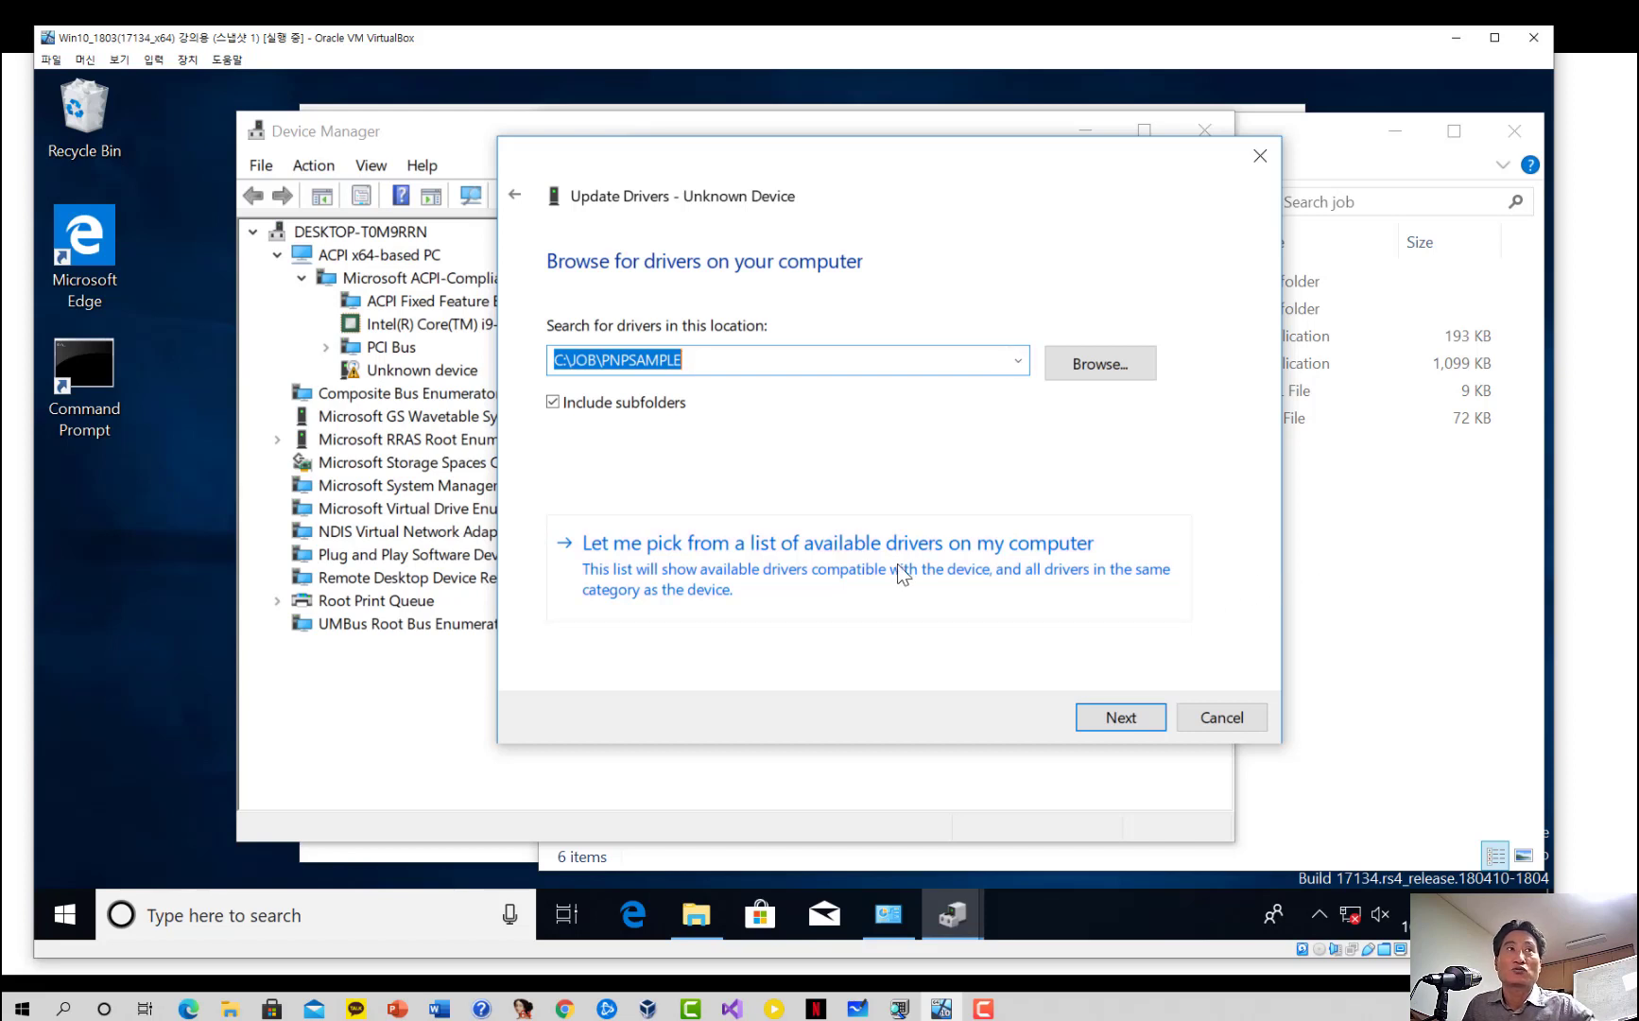
Step: Open the simgpio folder inside C:\job in File Explorer and copy its folder path
left_click(1402, 635)
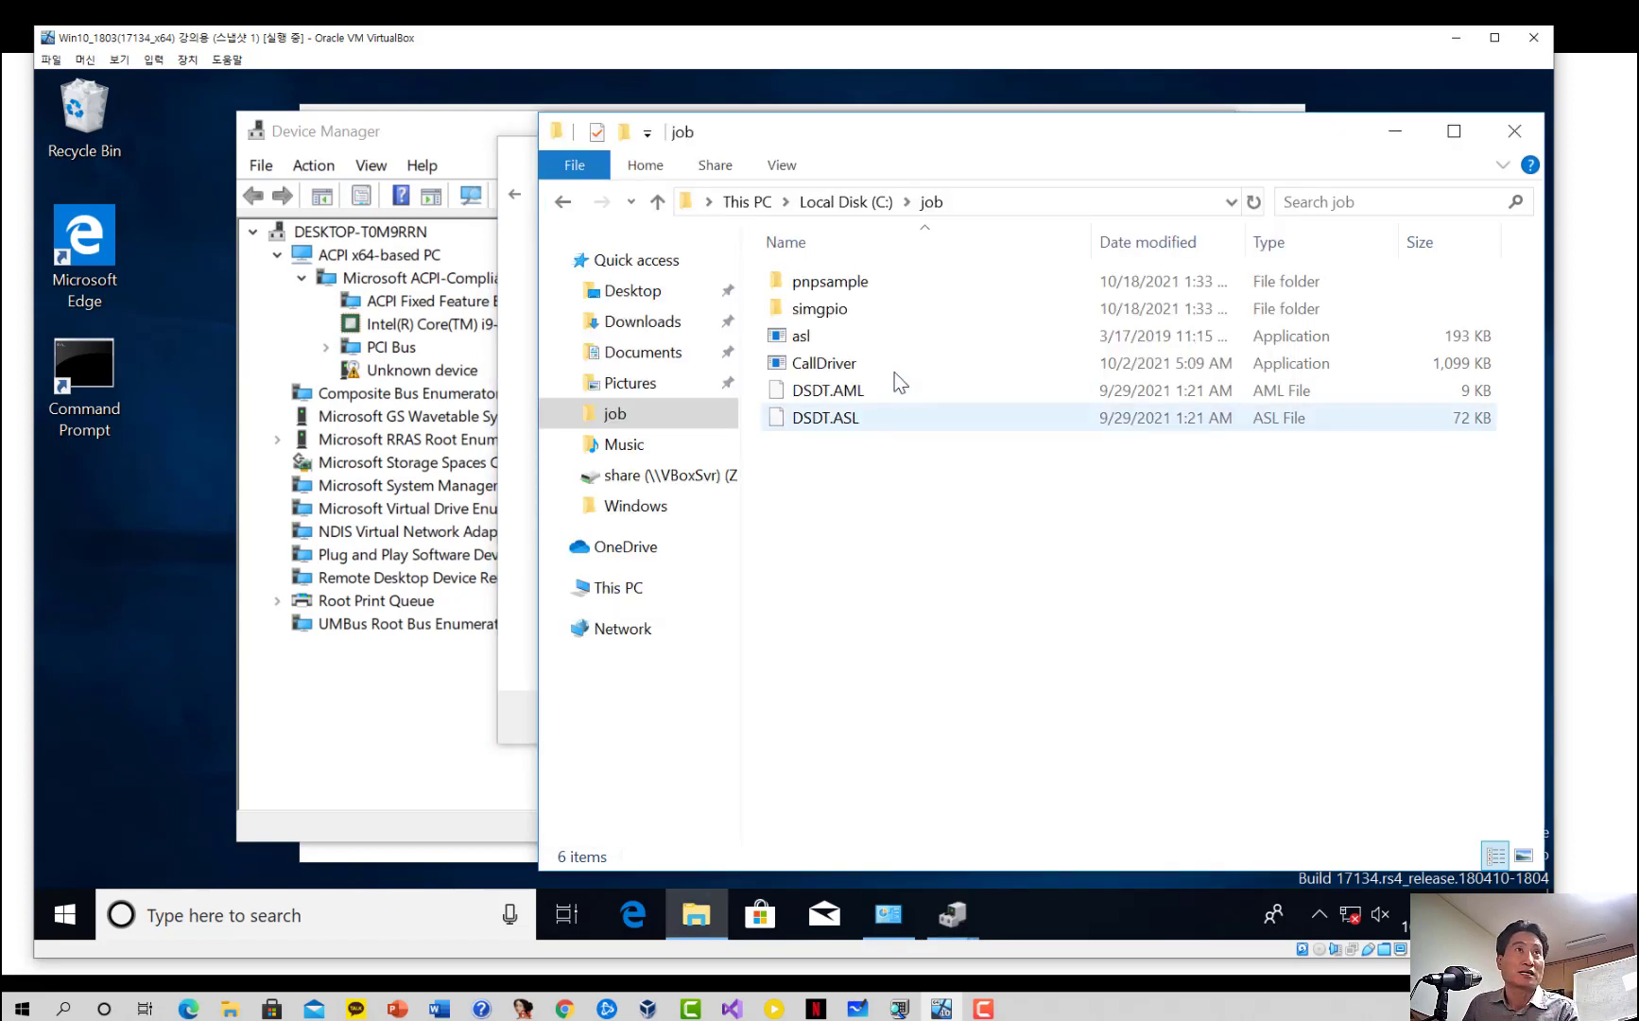
left_click(840, 283)
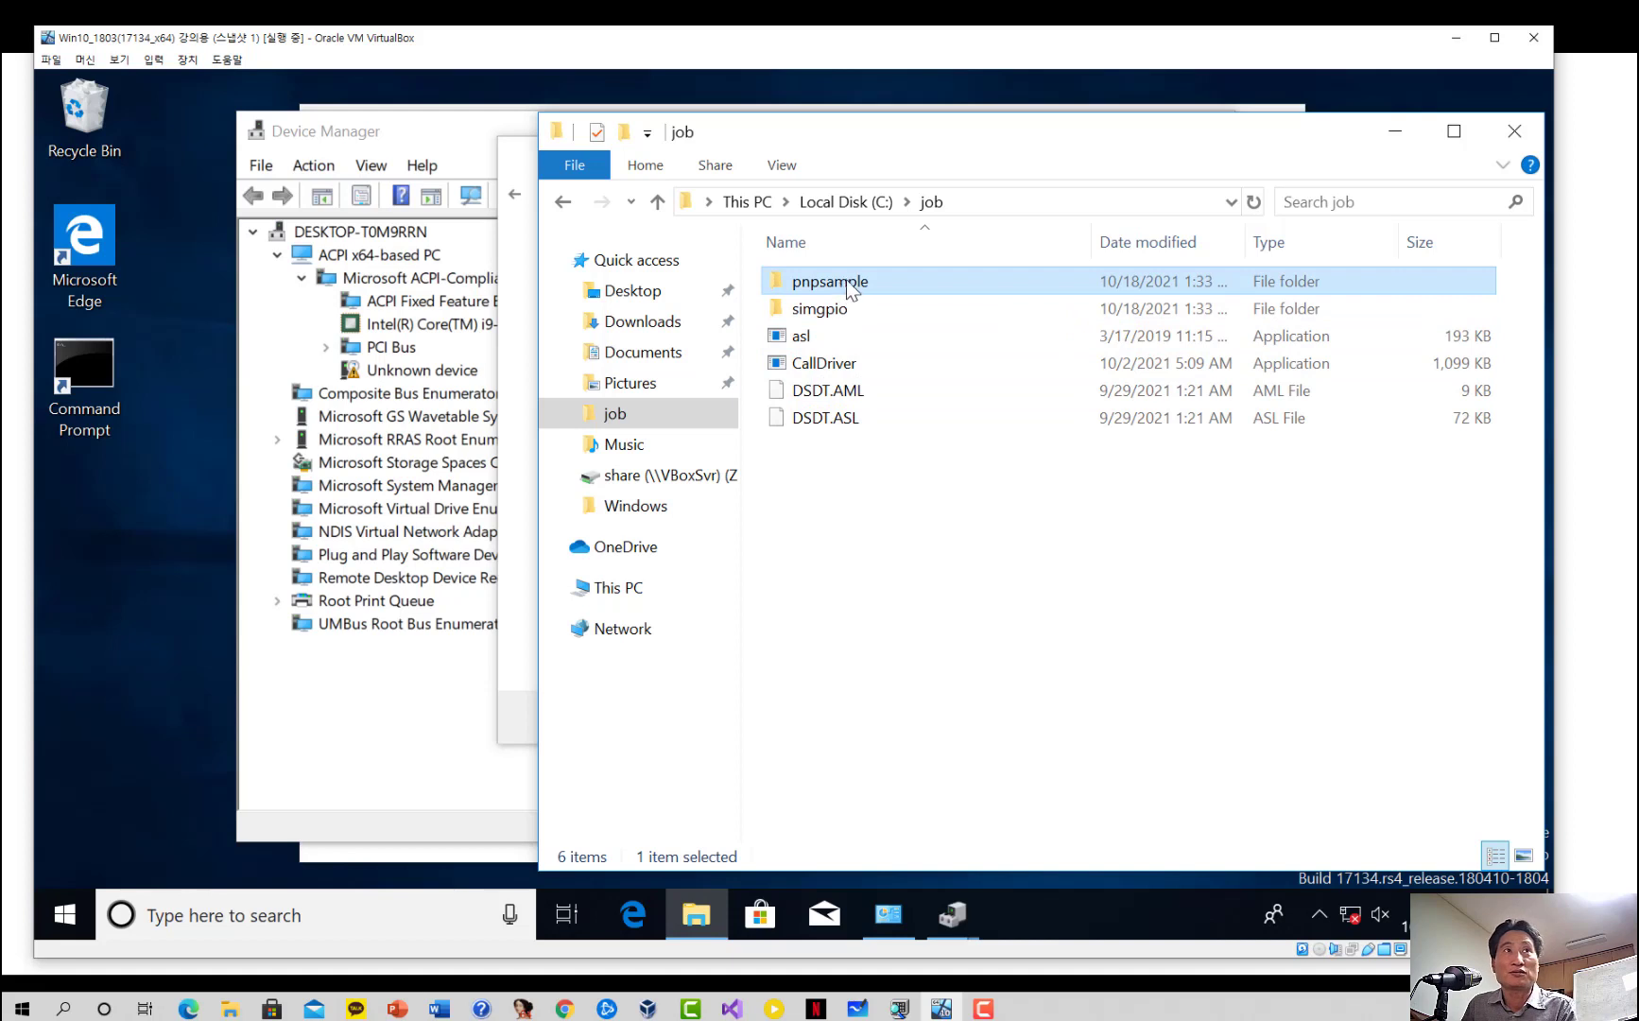
left_click(840, 316)
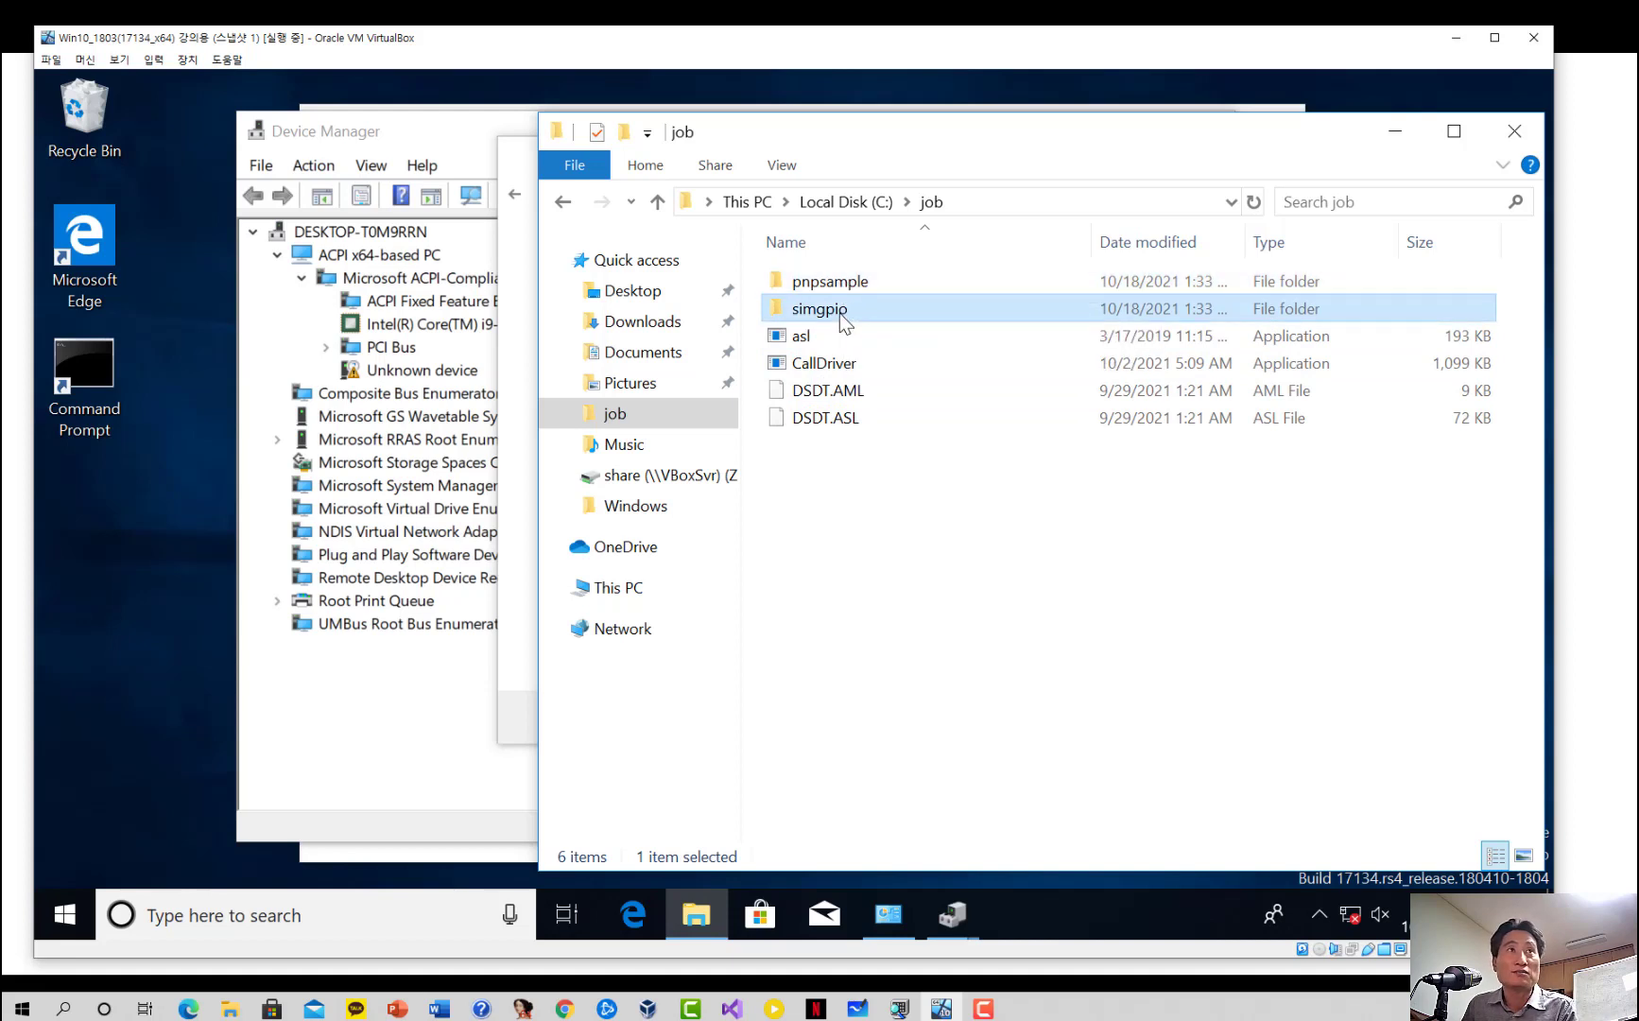
double_click(831, 309)
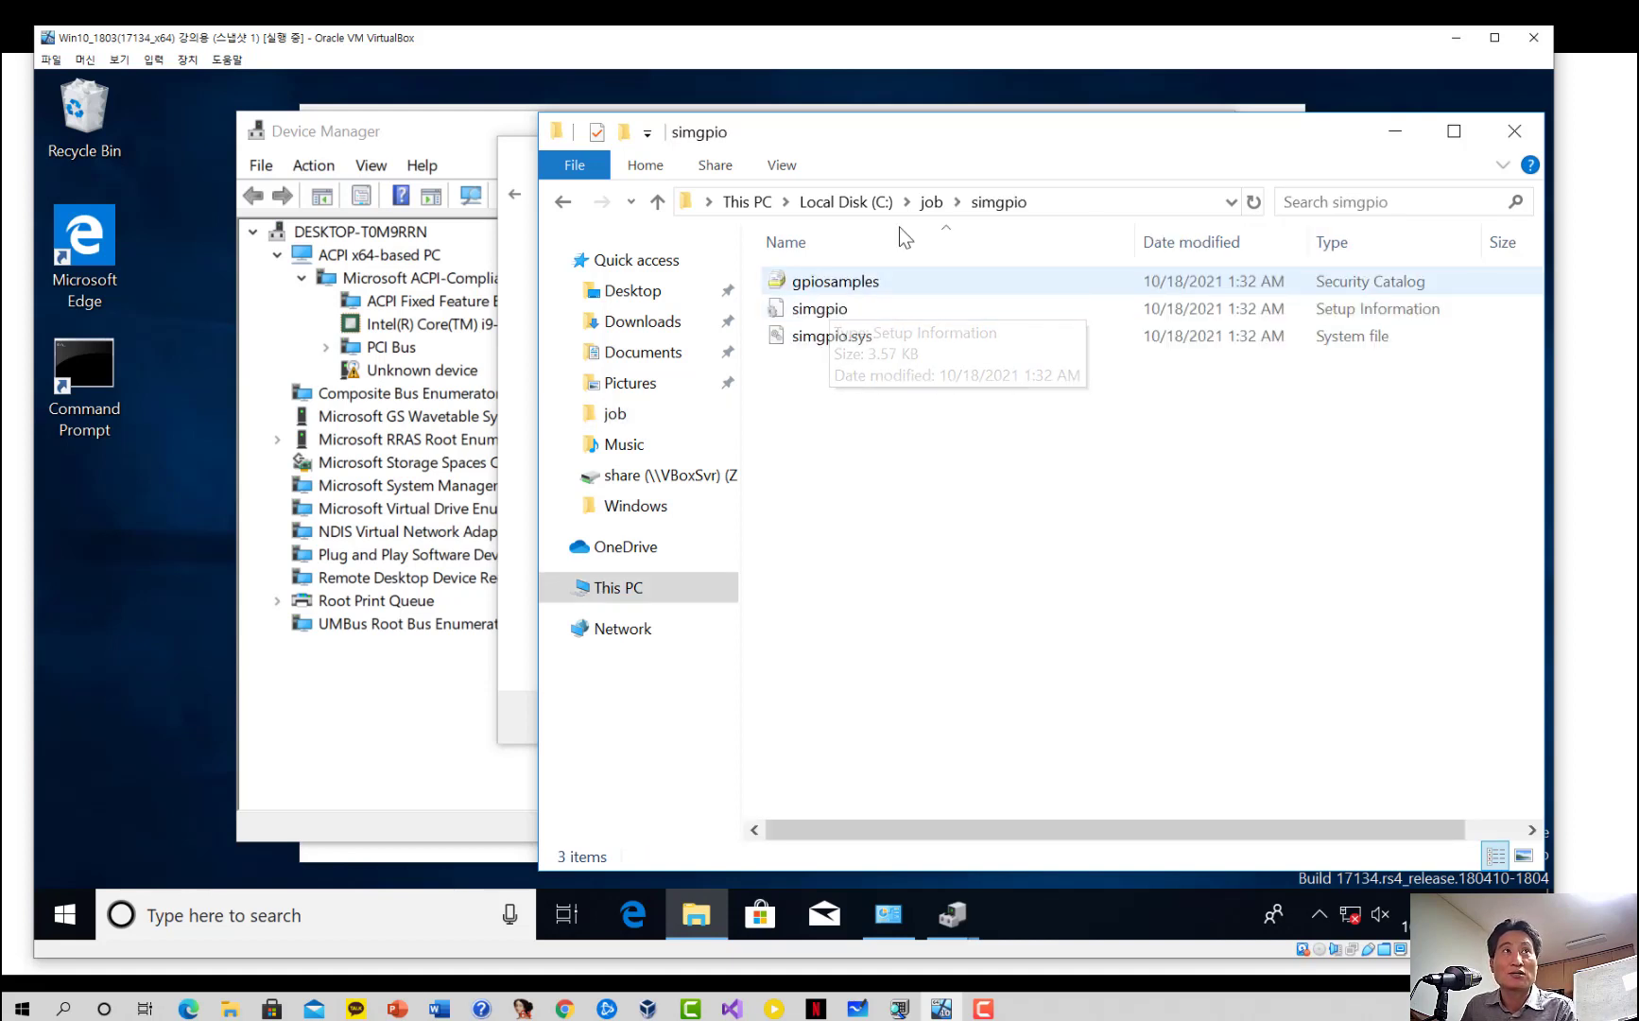
left_click(928, 206)
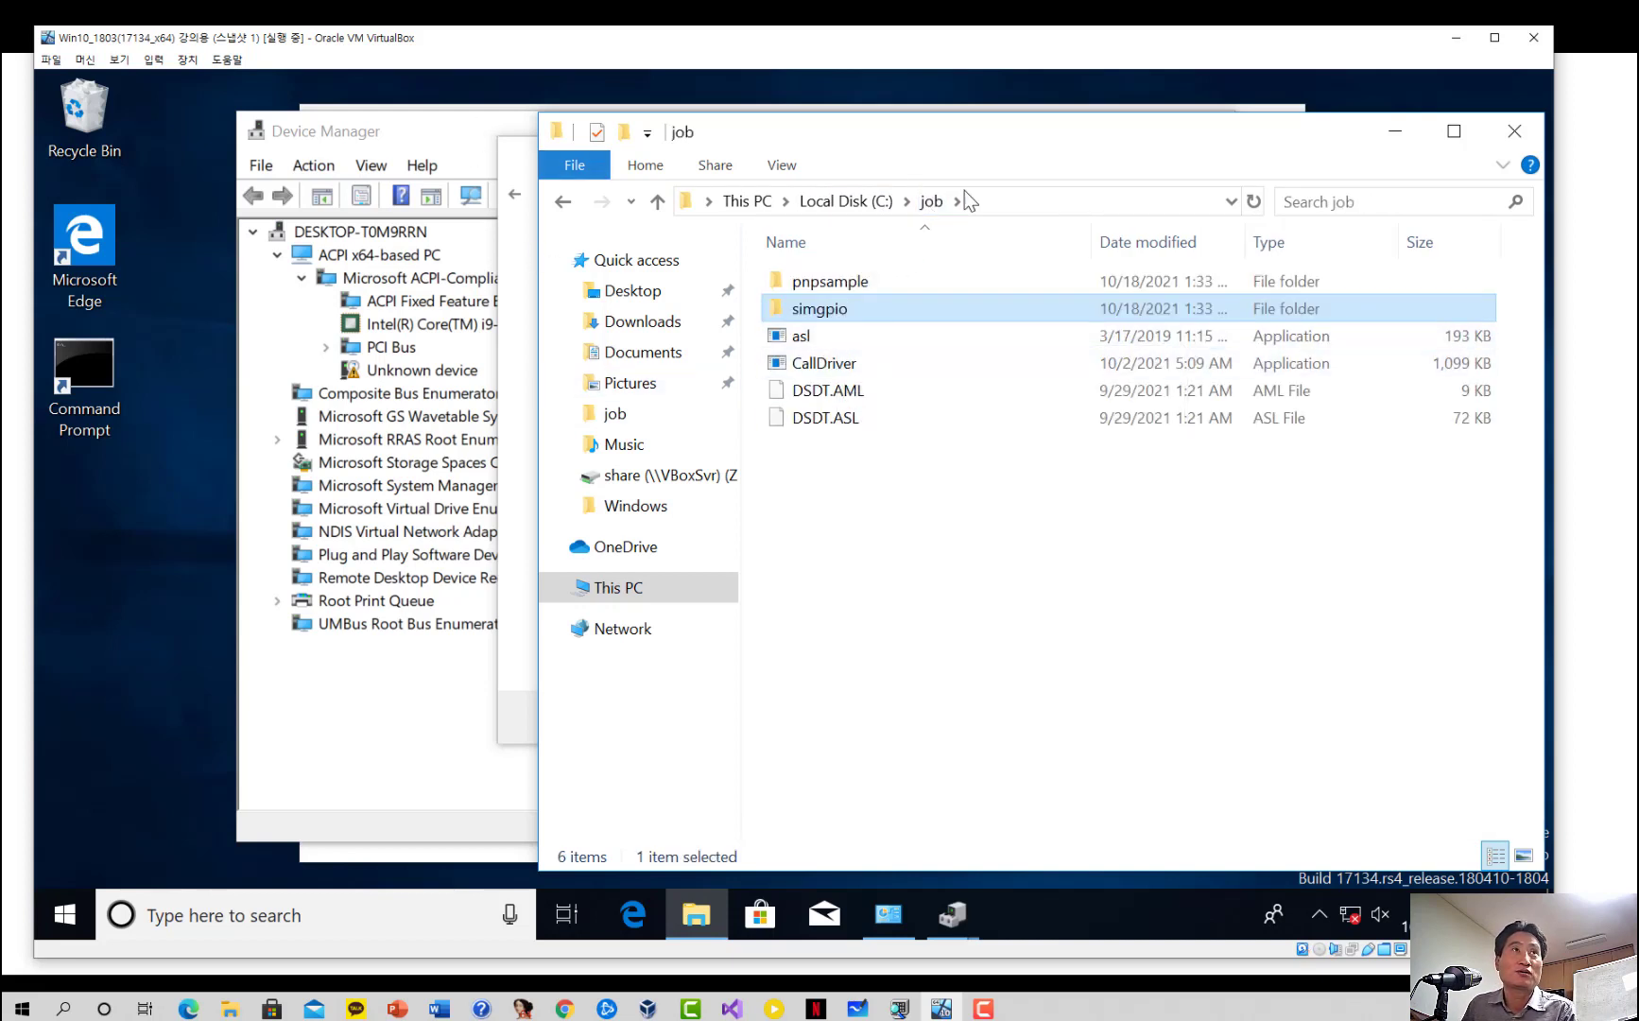
double_click(869, 306)
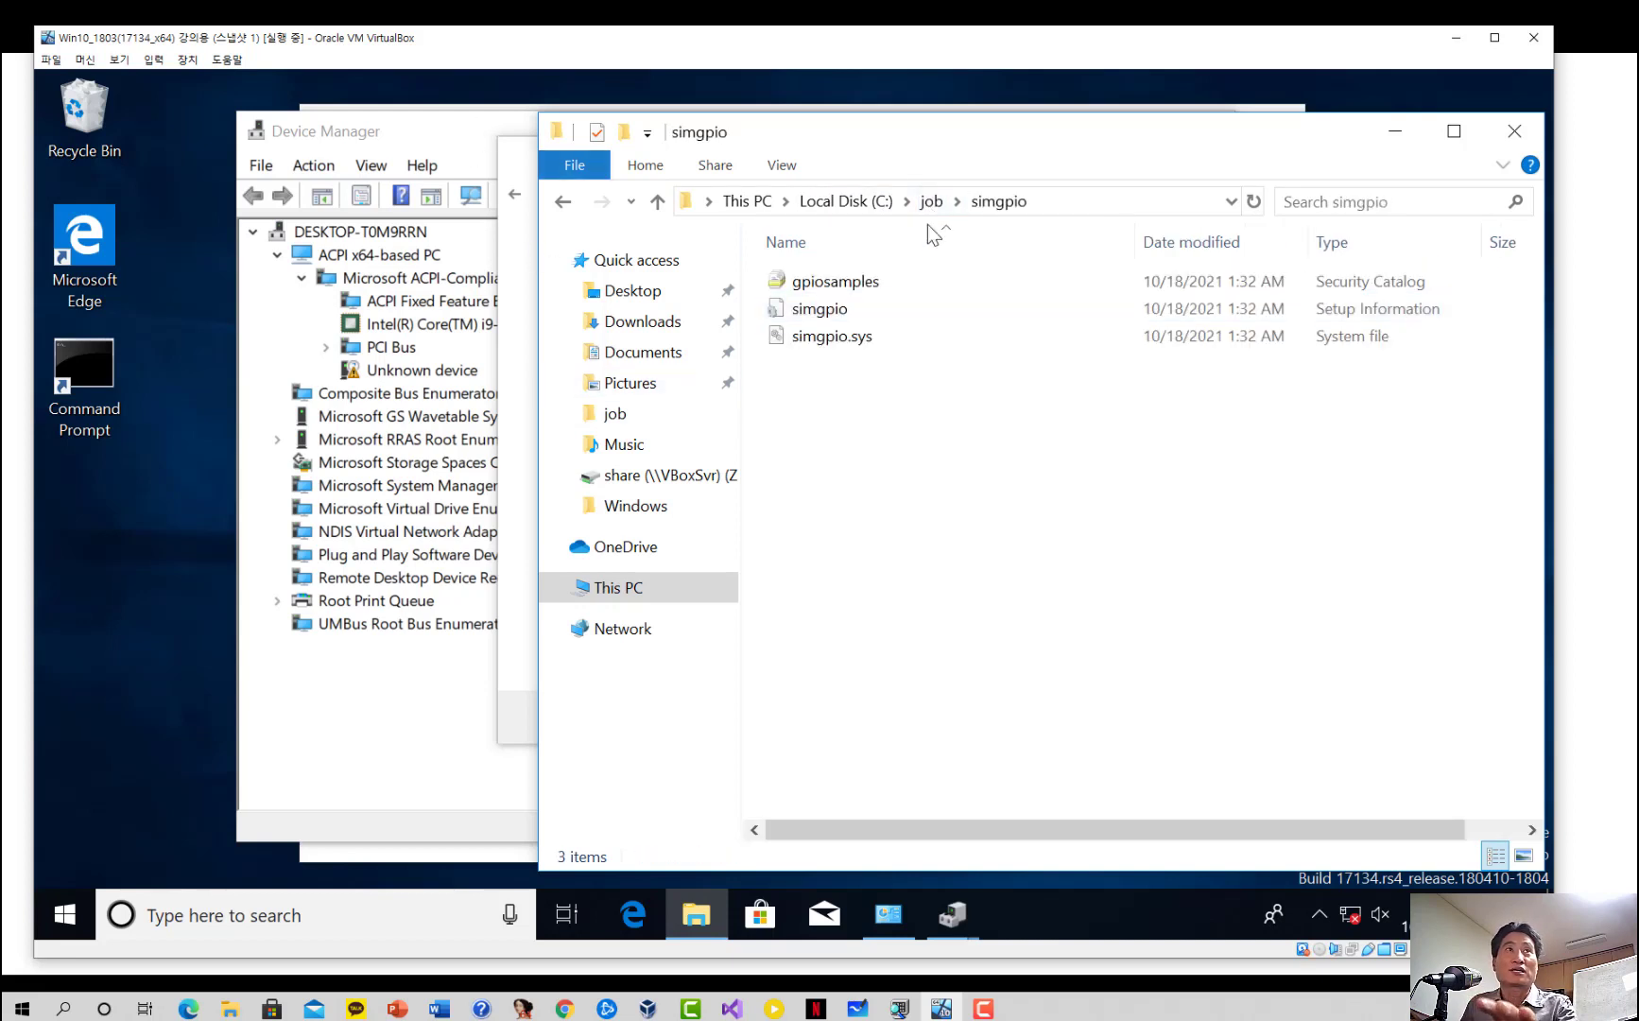
left_click(1082, 199)
key("ctrl+c")
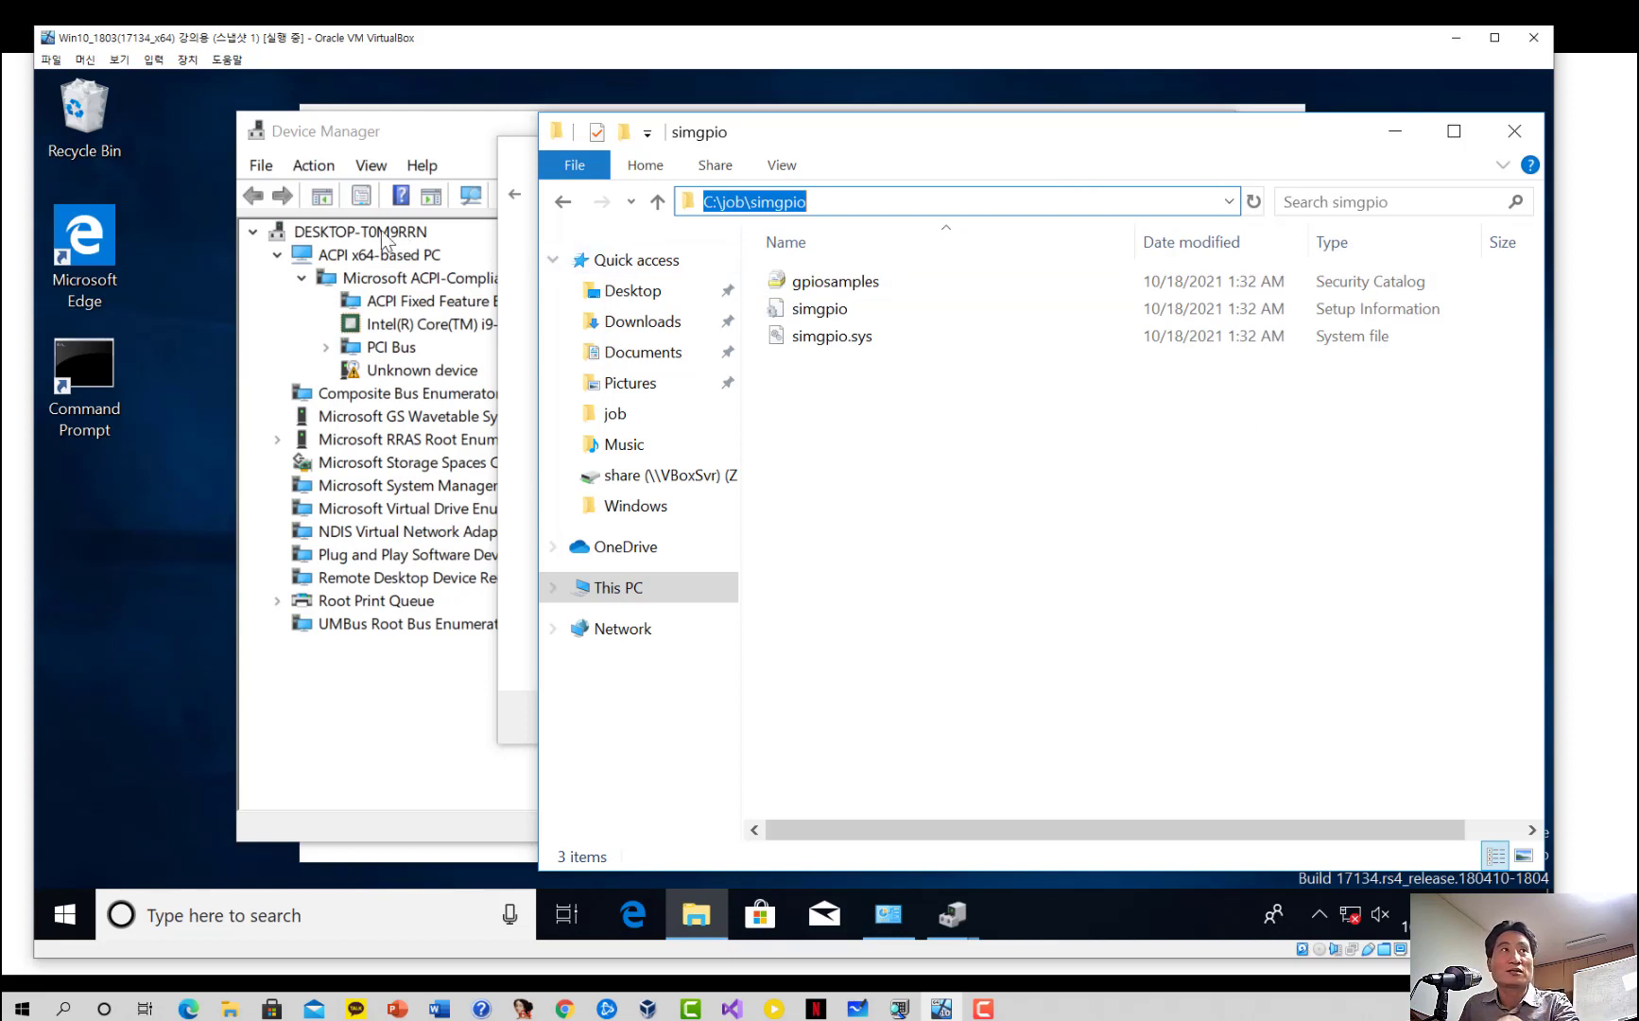
Step: Set the driver search location to C:\job\simgpio and install the driver from there
left_click(505, 233)
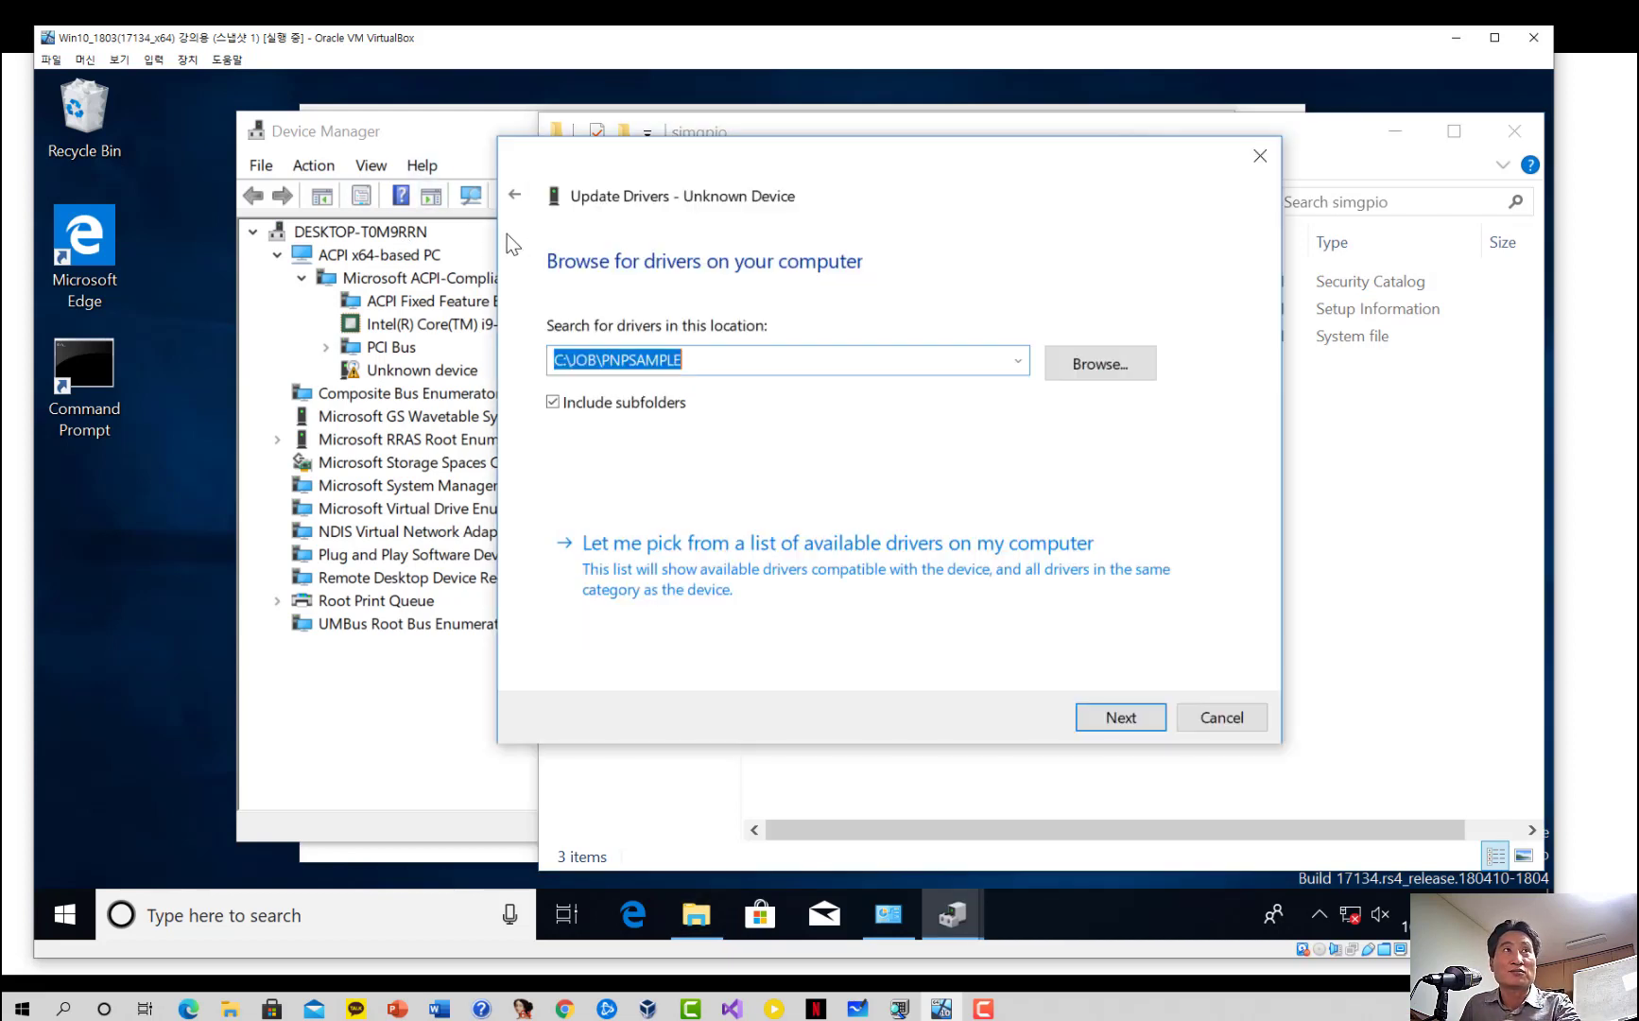
left_click(704, 357)
left_click_drag(739, 359, 528, 324)
key("ctrl+v")
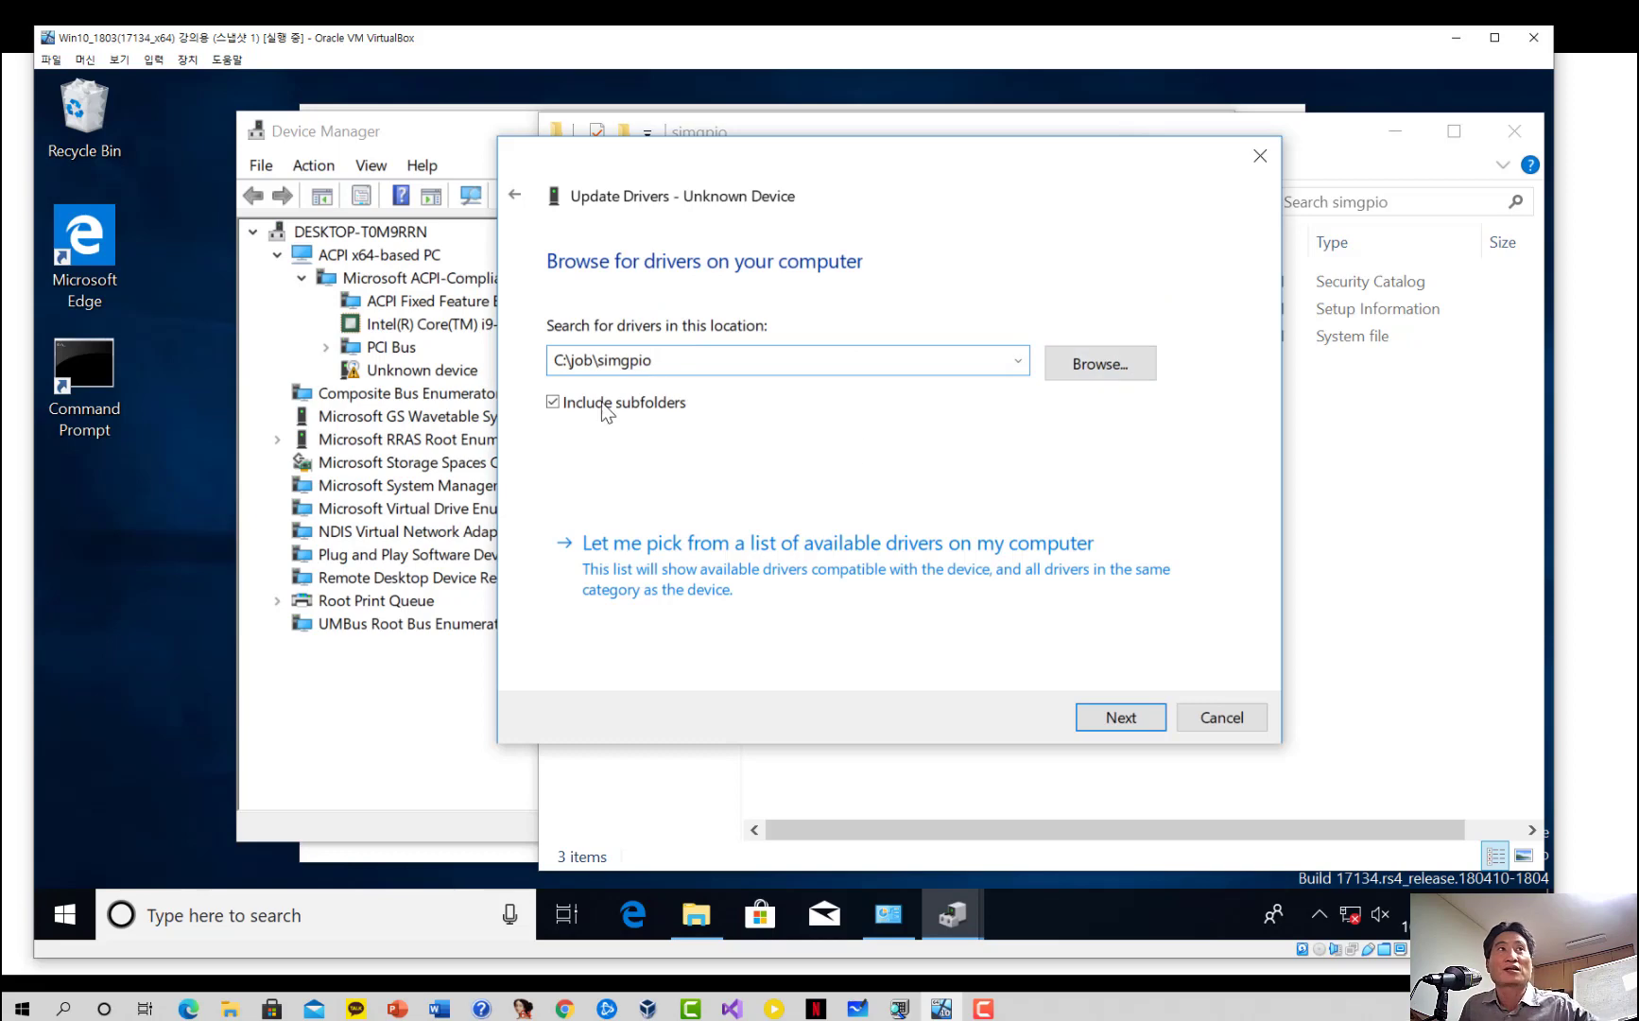
left_click(1117, 715)
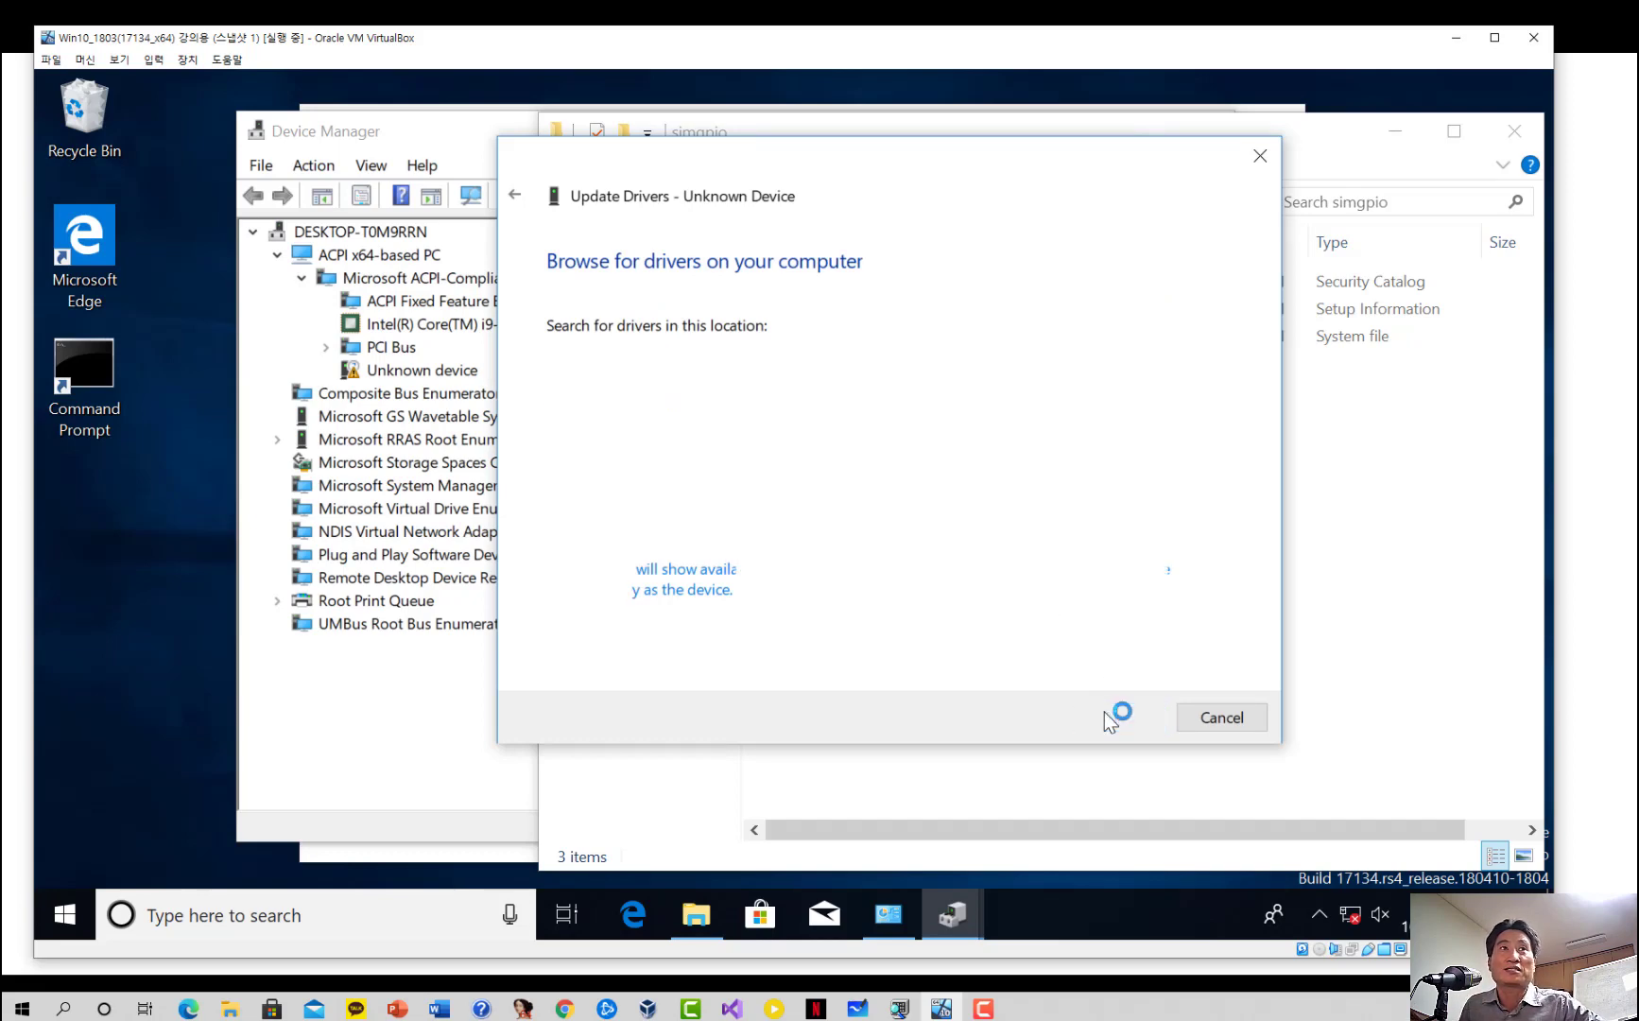
left_click(830, 521)
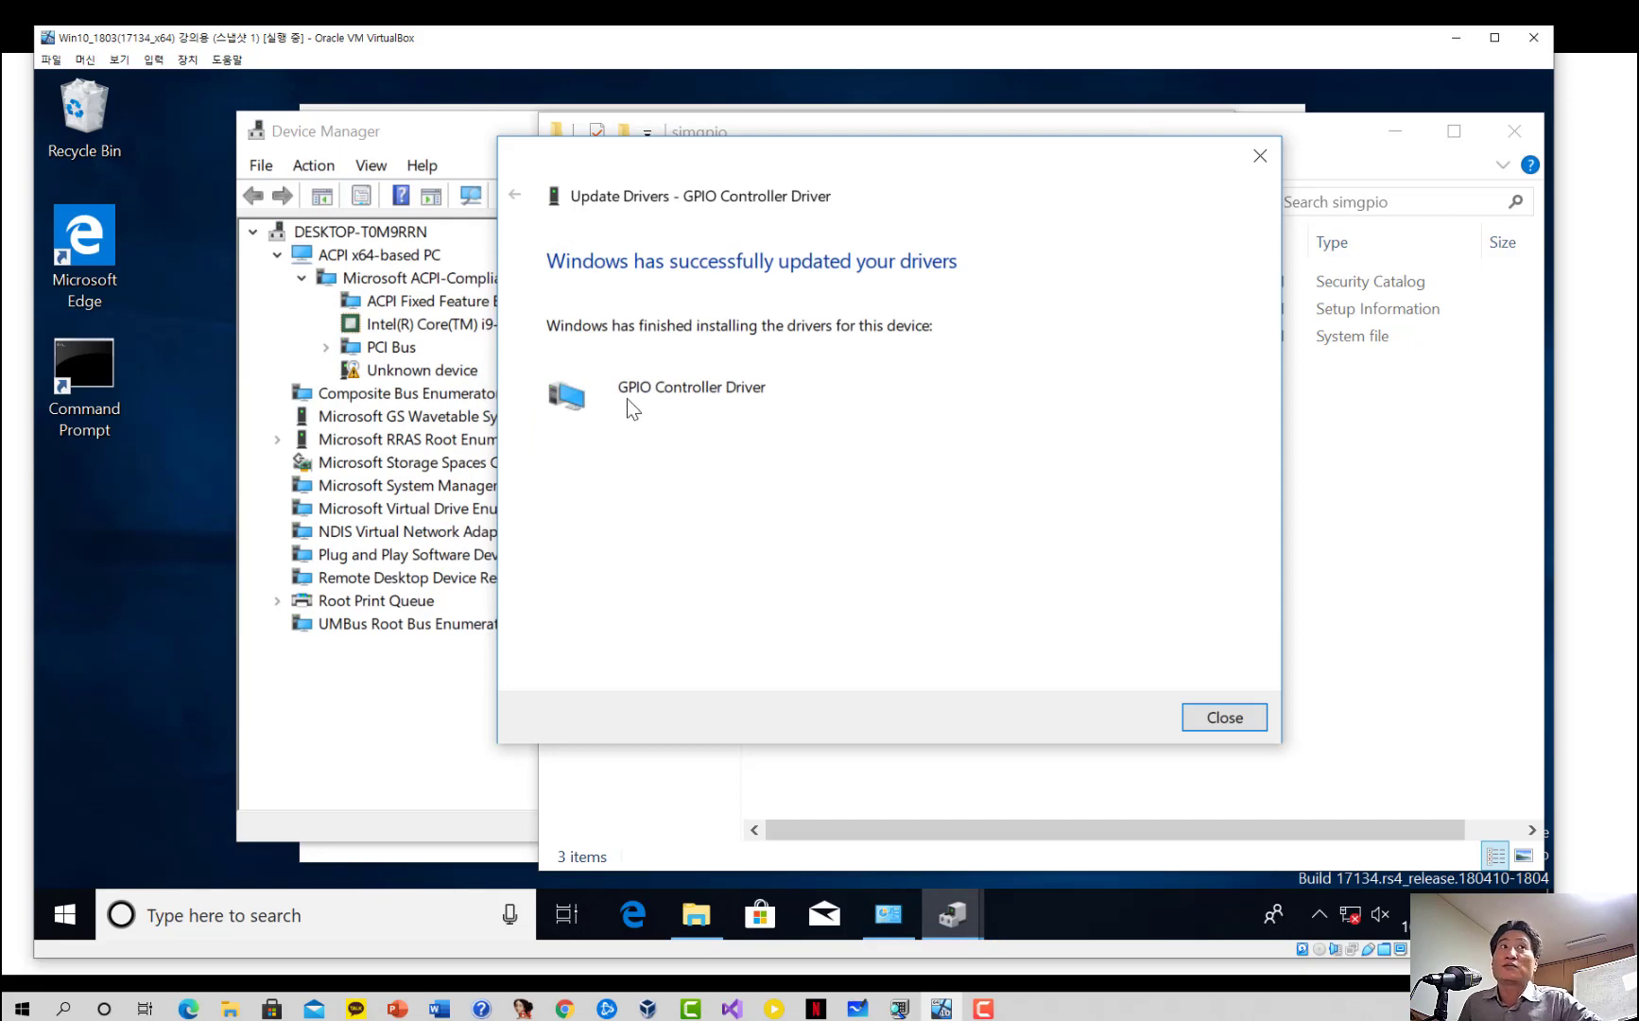
Step: Close the driver update and properties dialogs and select GPIO Controller Driver in the device tree
left_click(1216, 716)
left_click(973, 698)
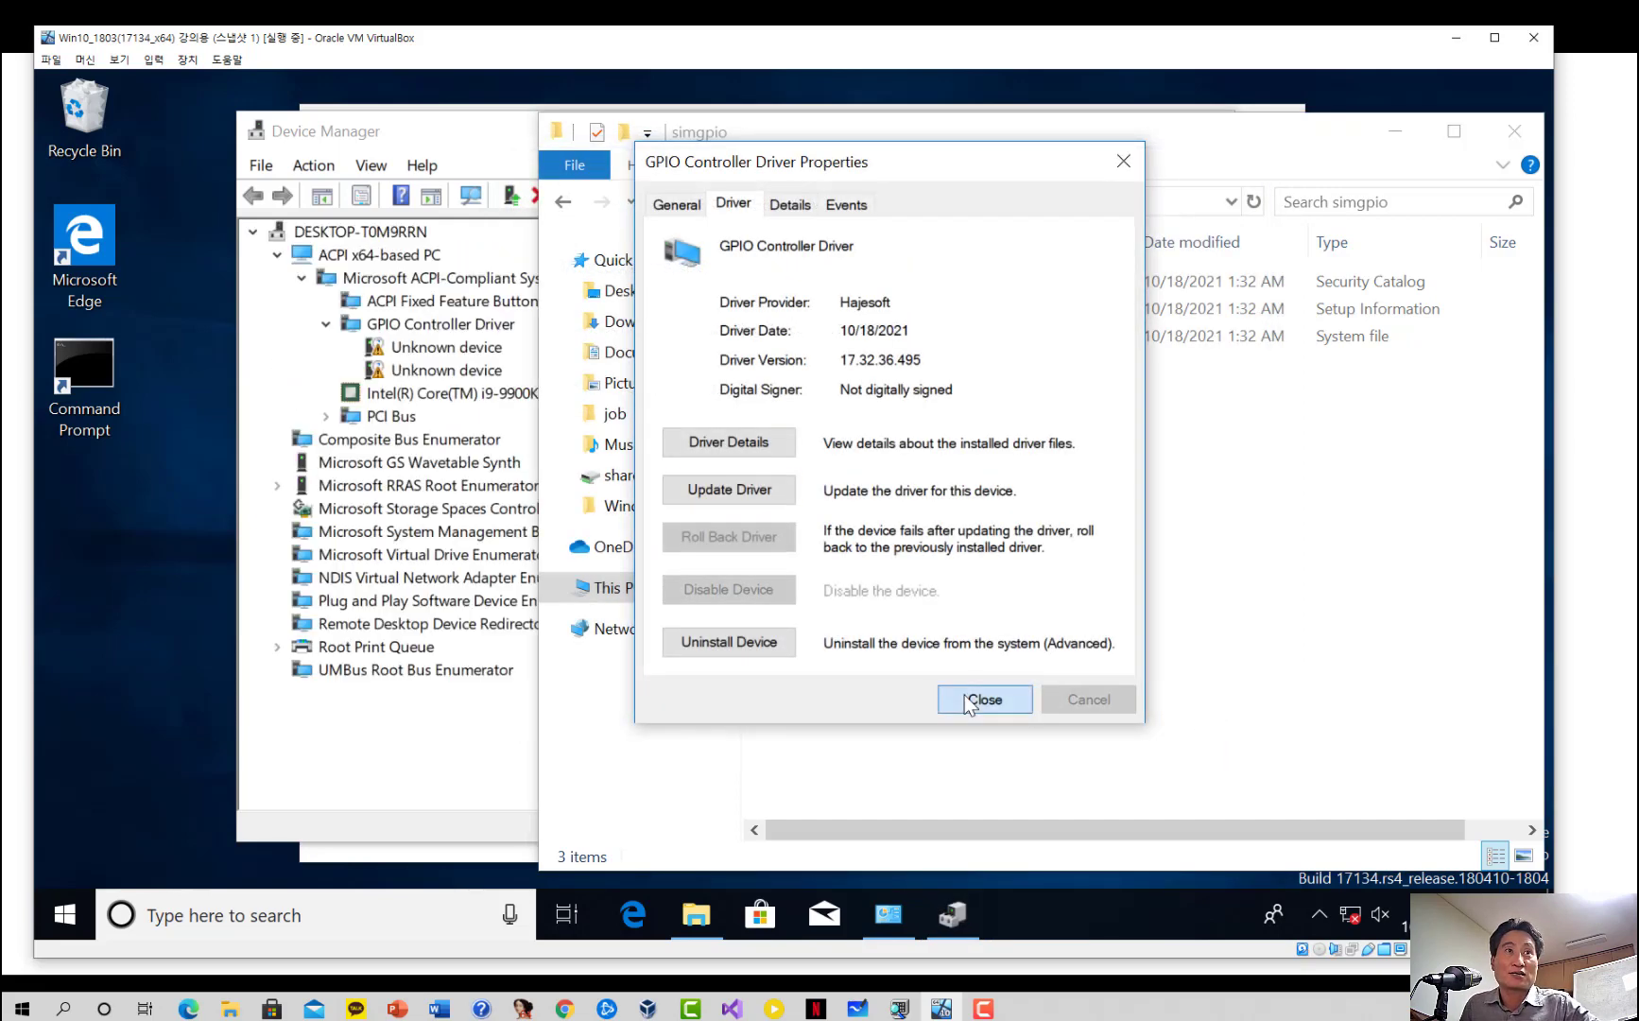
left_click(430, 321)
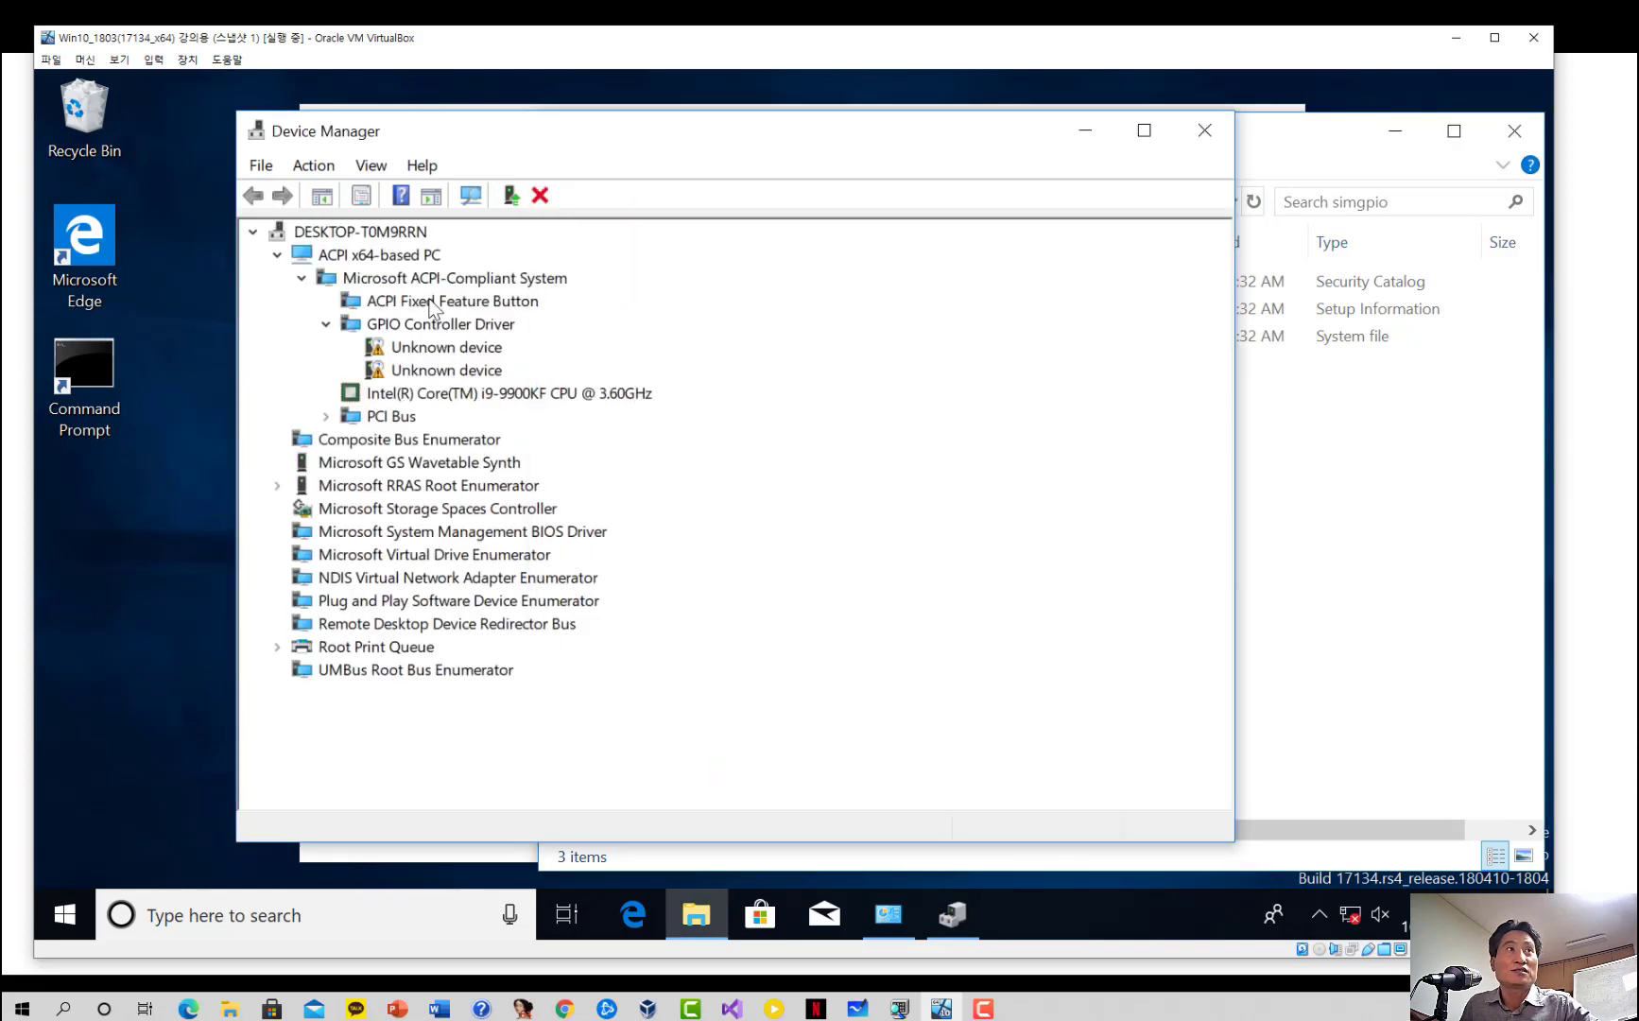
left_click(501, 329)
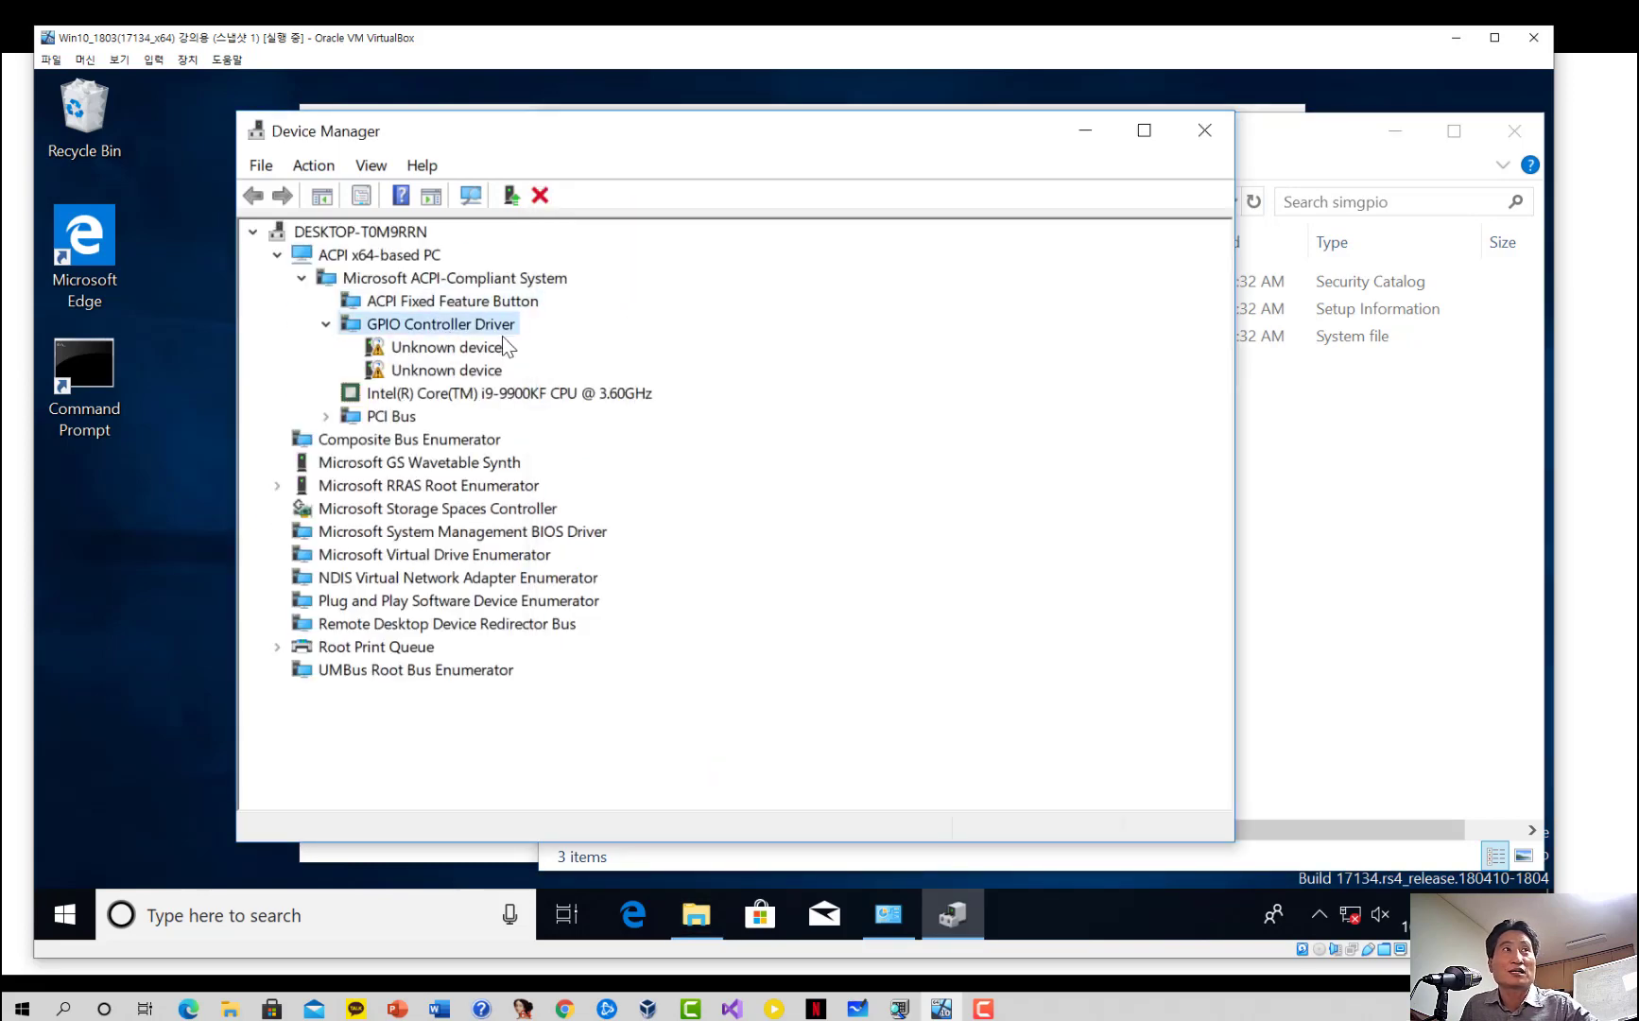
Step: Examine the GPIO Controller Driver node and its two unknown child devices in the device tree
left_click(450, 304)
left_click(453, 322)
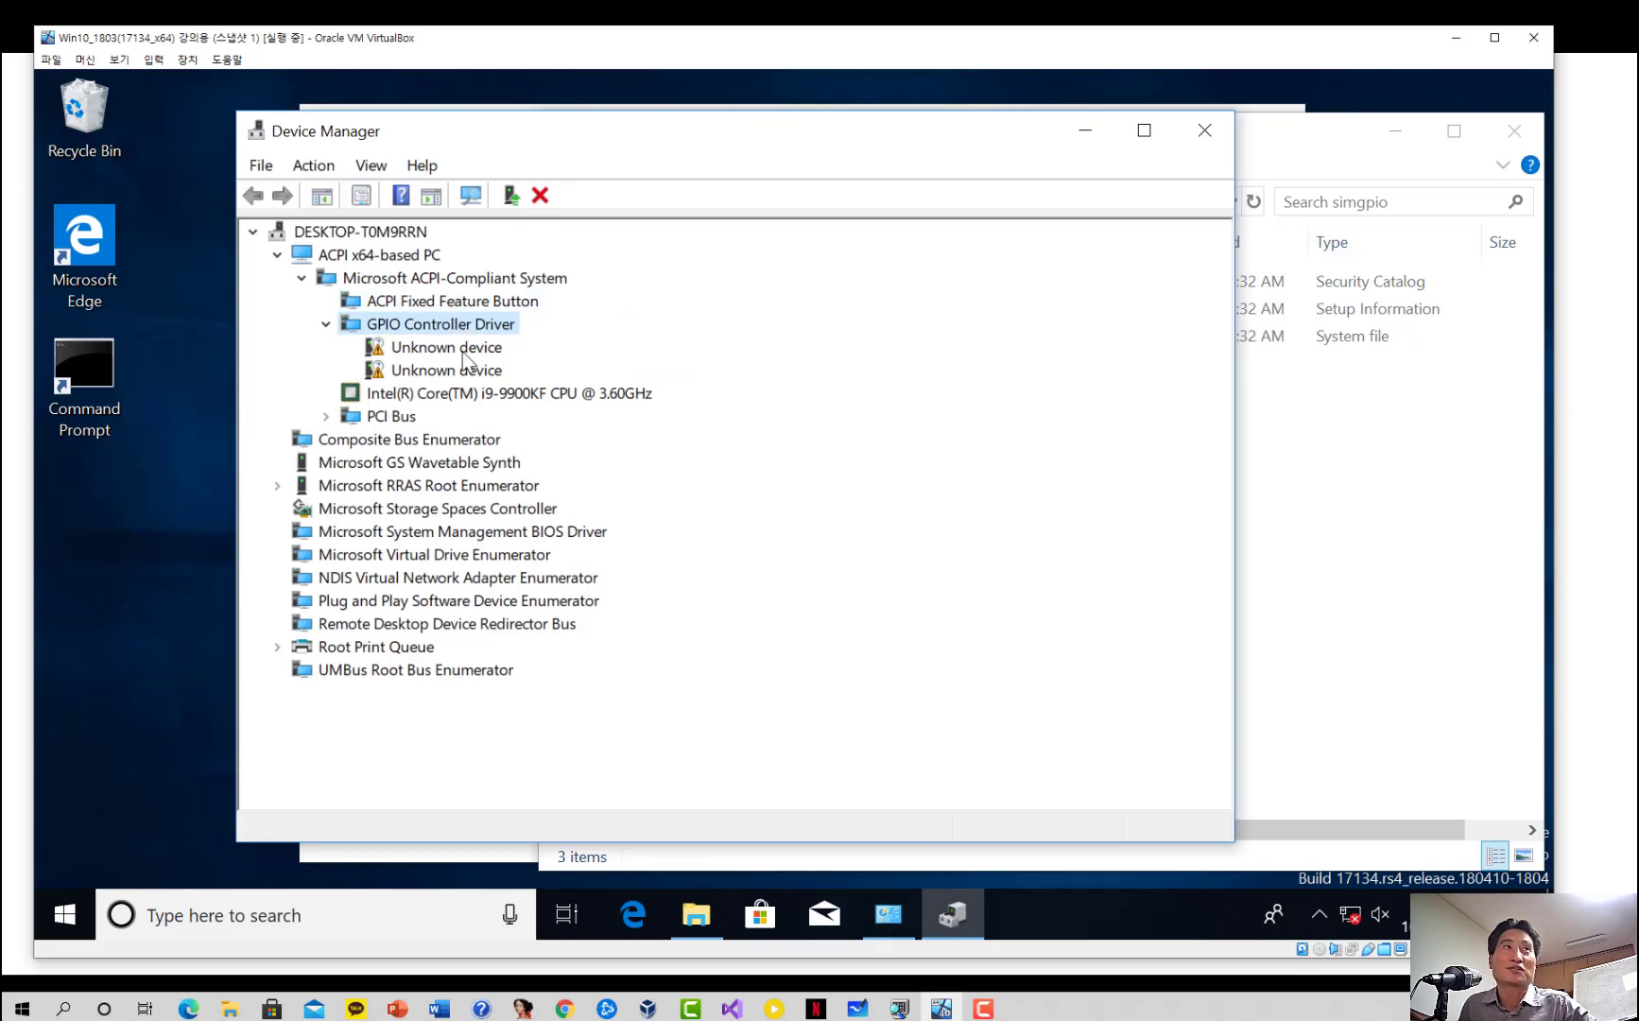
left_click(444, 306)
left_click(445, 324)
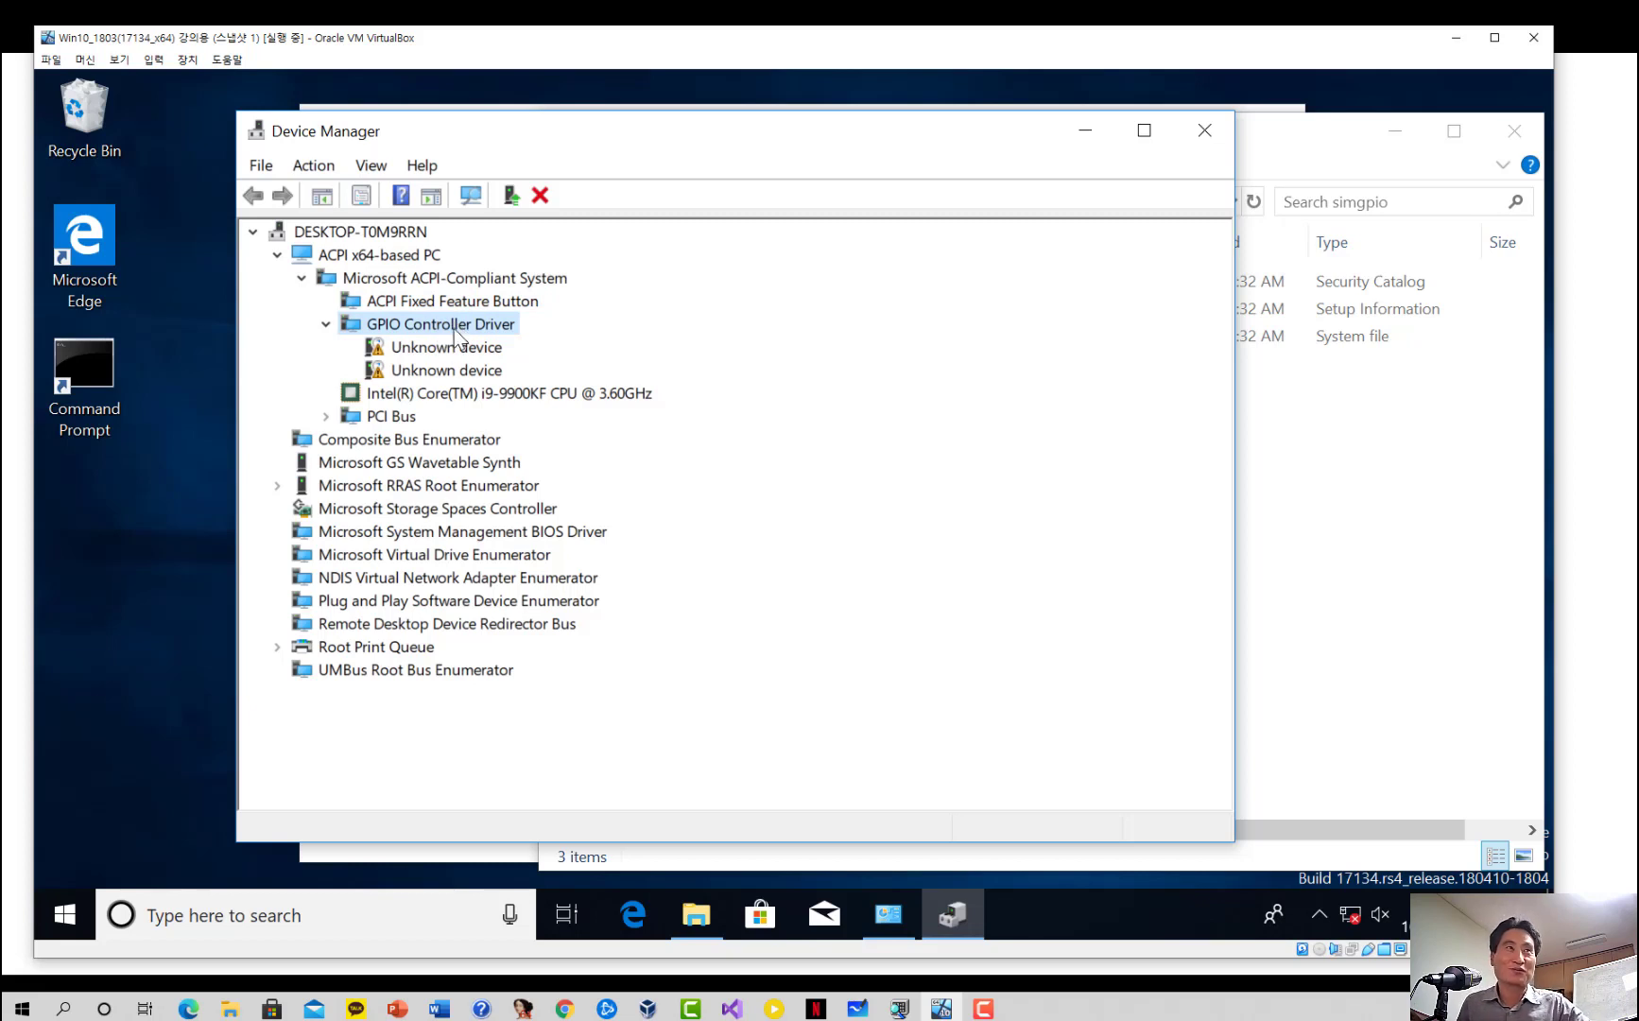
left_click(488, 302)
left_click(485, 323)
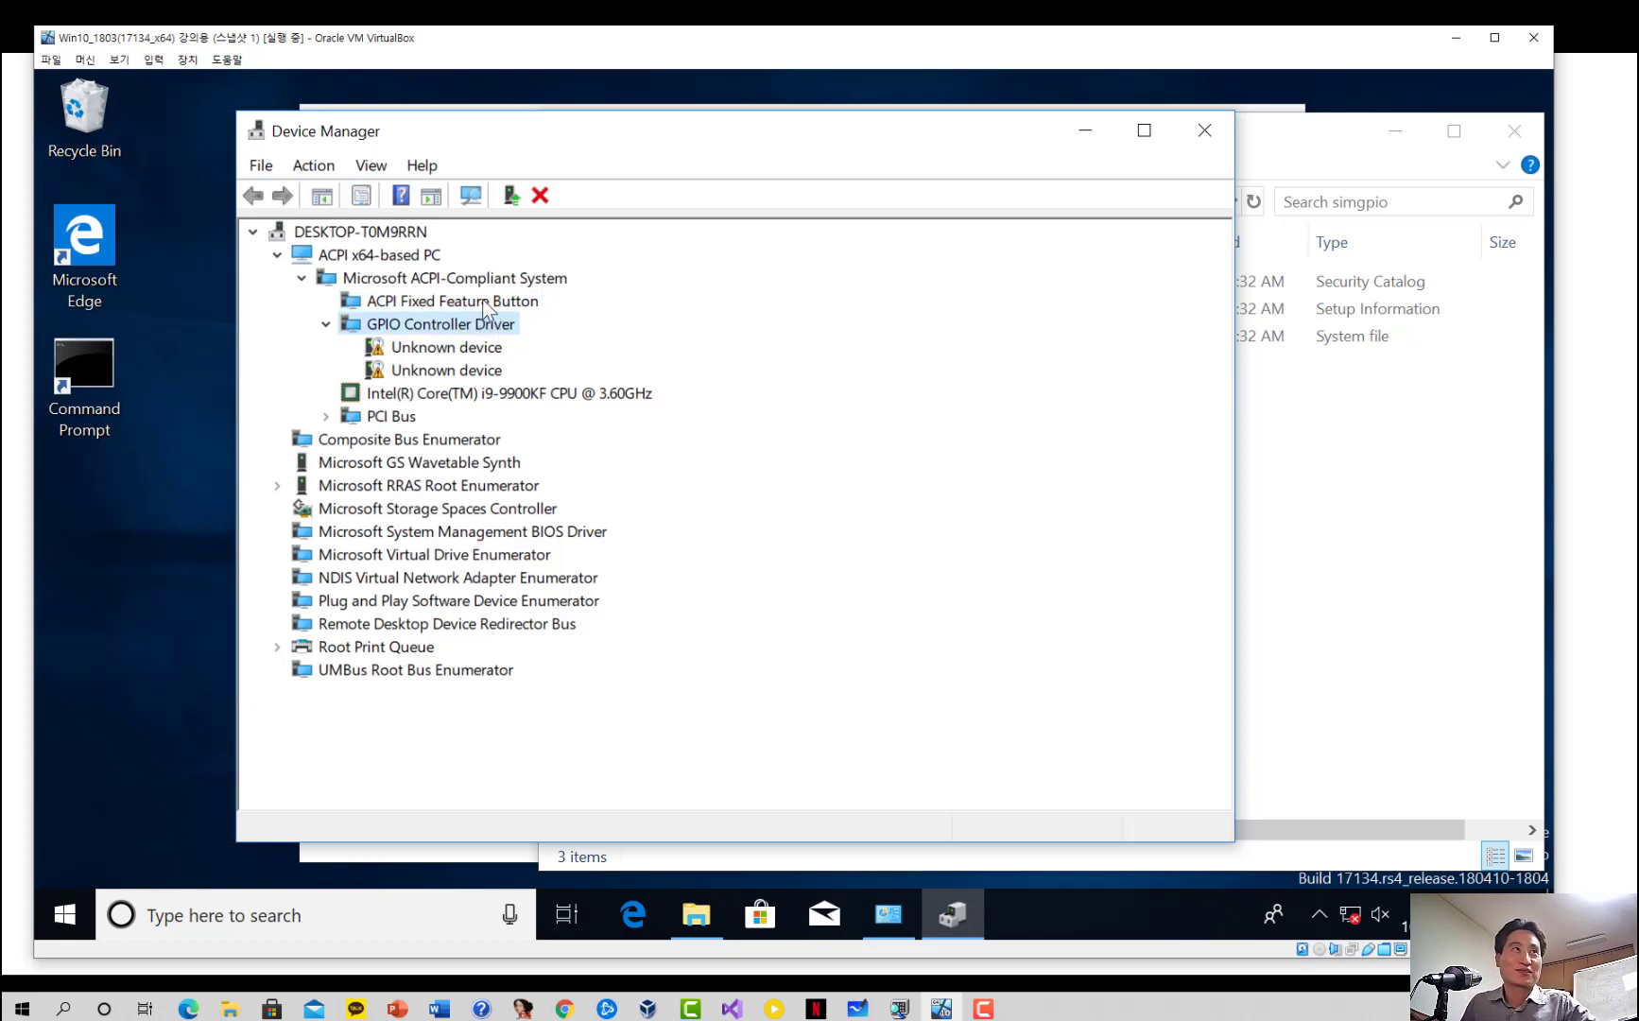
left_click(486, 302)
left_click(465, 325)
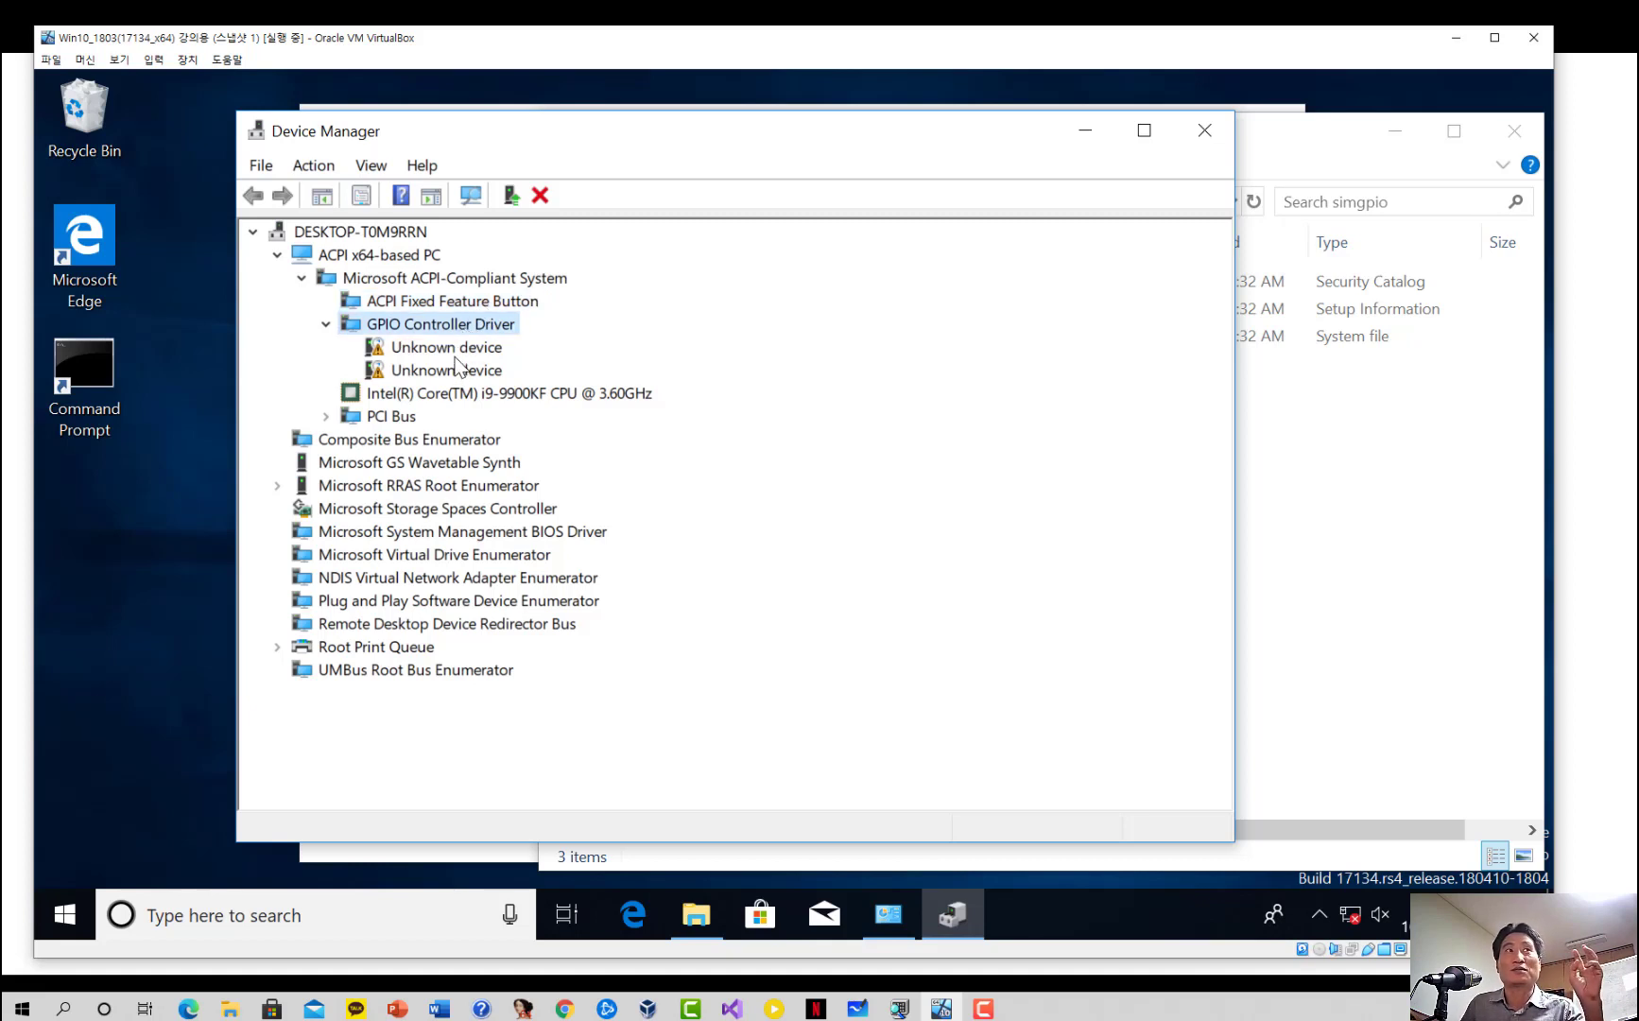
left_click(455, 355)
left_click(460, 369)
left_click(463, 353)
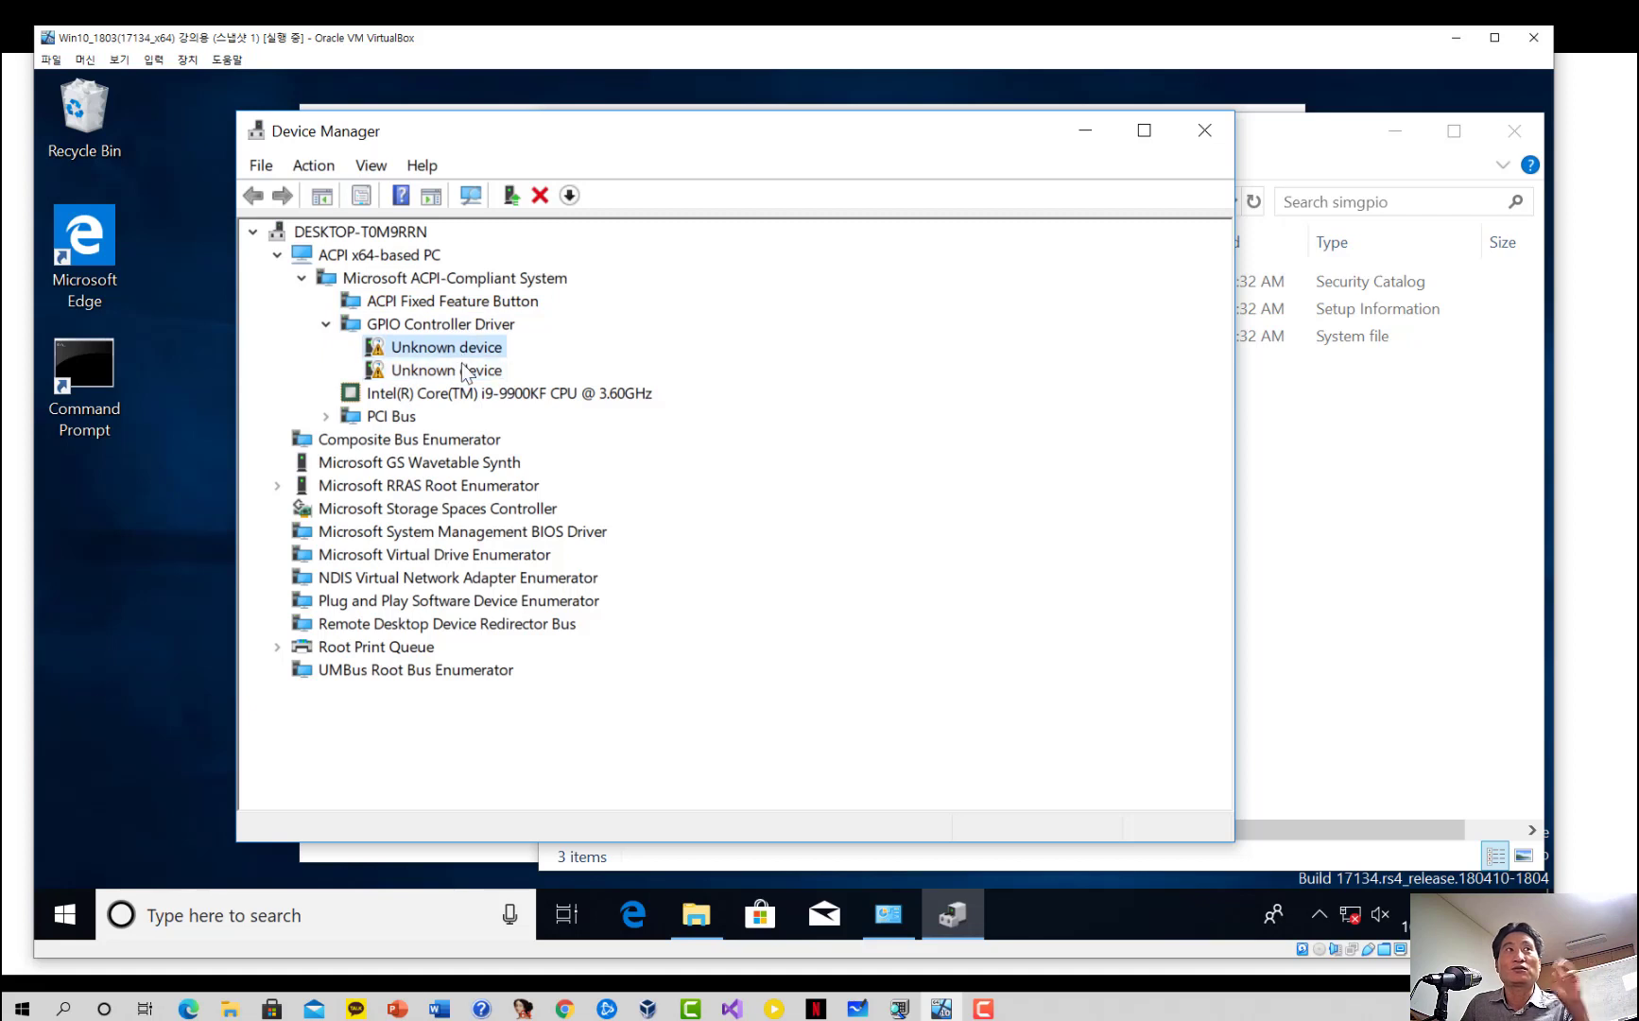
left_click(463, 370)
left_click(469, 350)
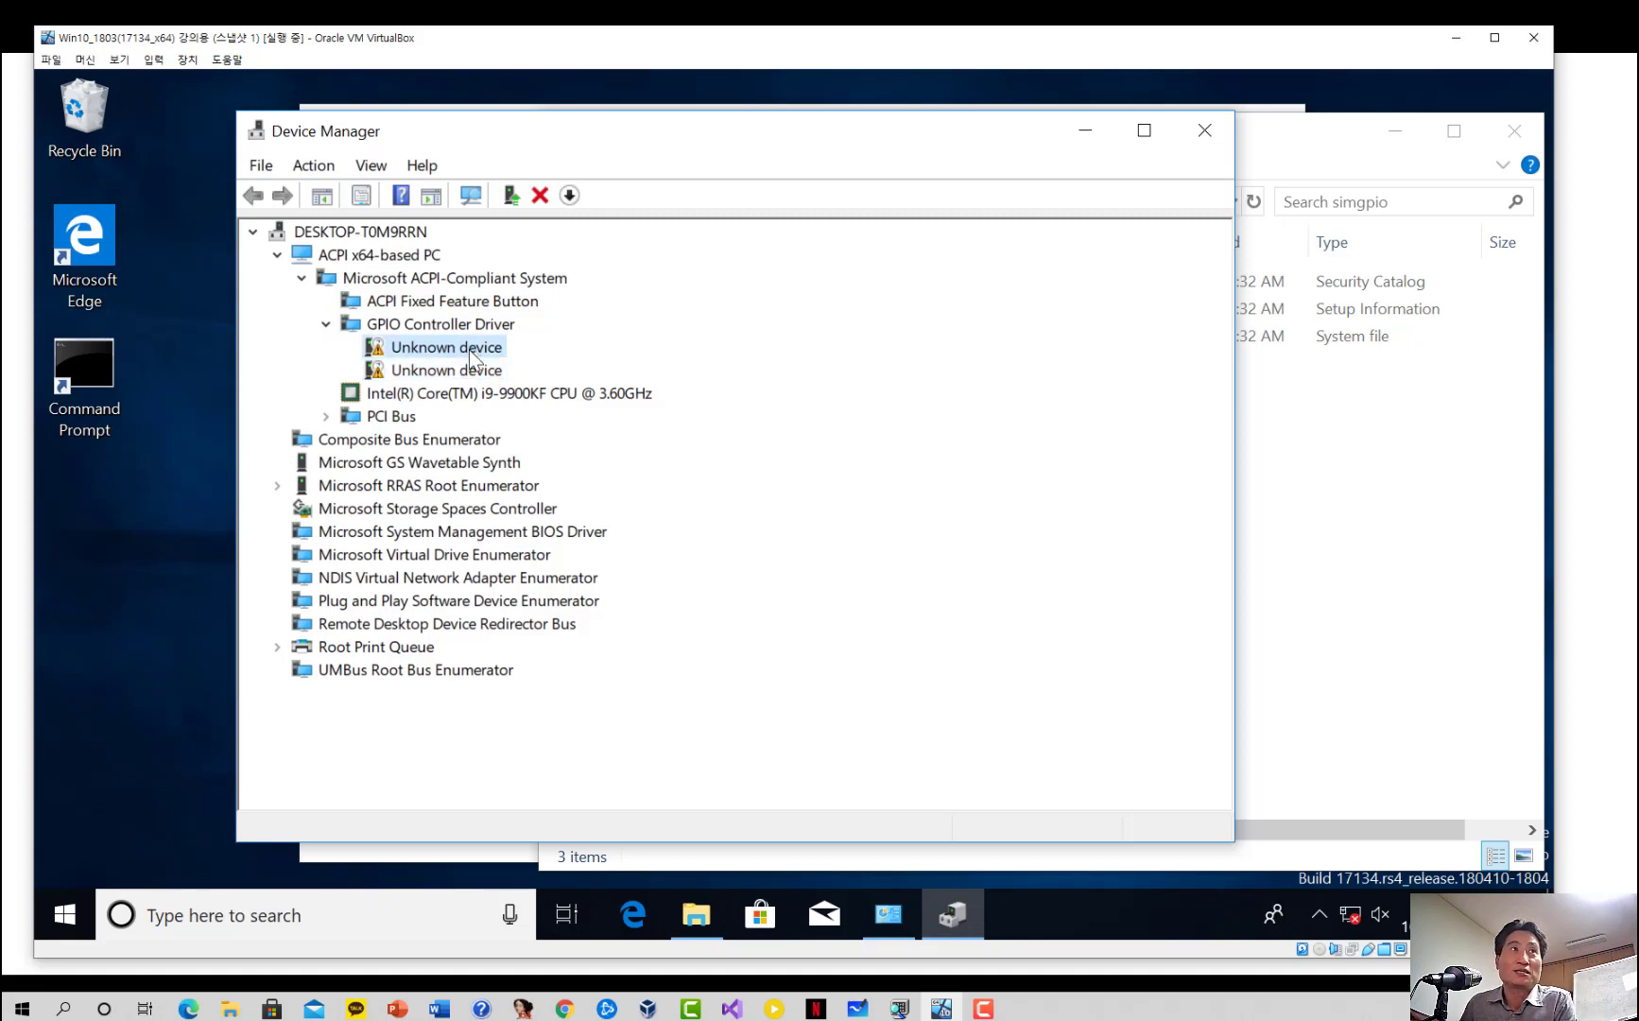
left_click(469, 374)
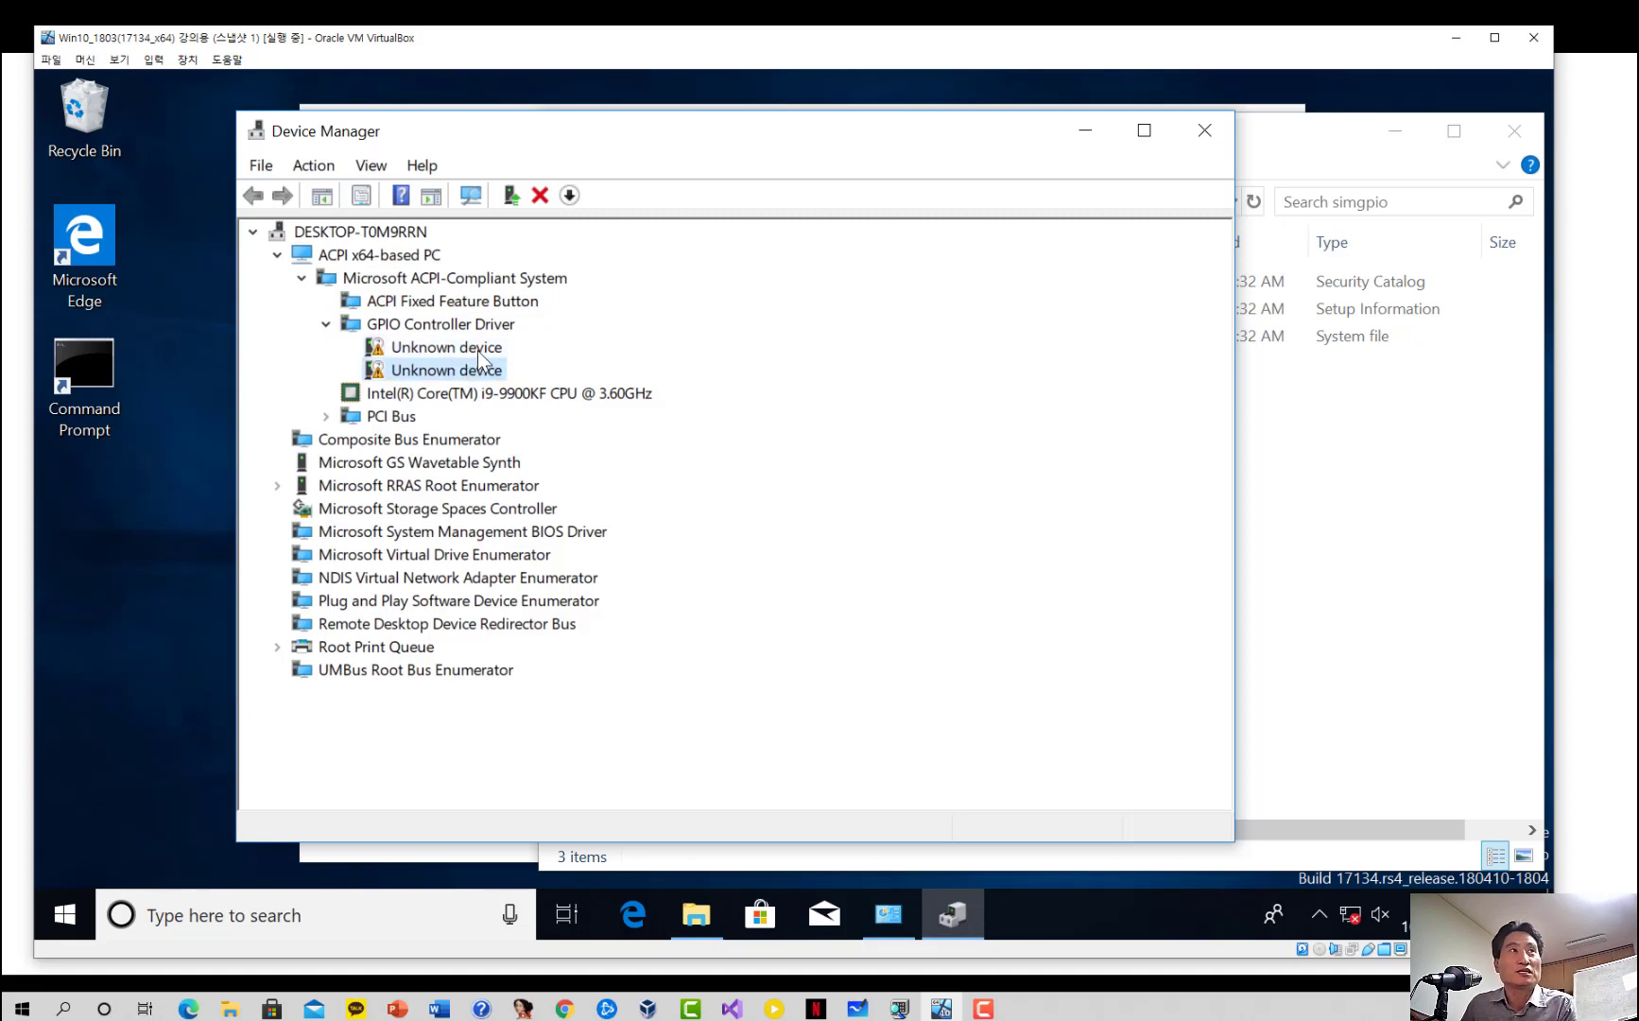
Step: Install the driver from C:\JOB\PNPSAMPLE on the first unknown device under GPIO Controller Driver and close its dialogs
double_click(480, 355)
left_click(1030, 583)
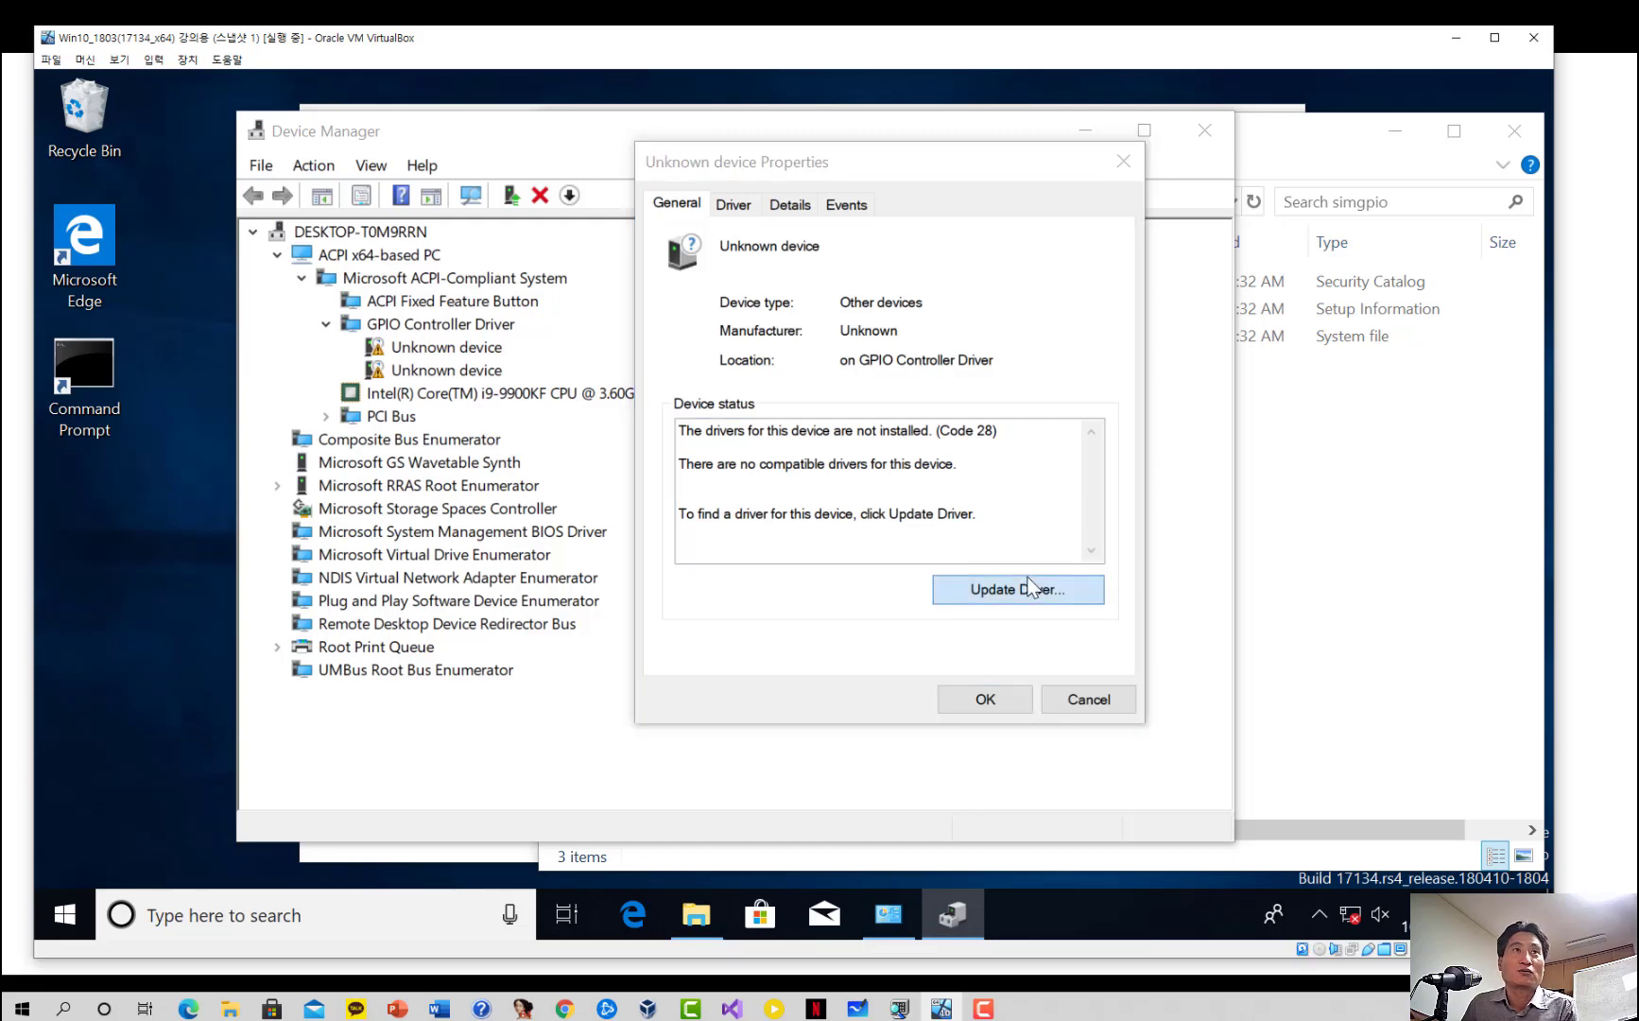
left_click(788, 499)
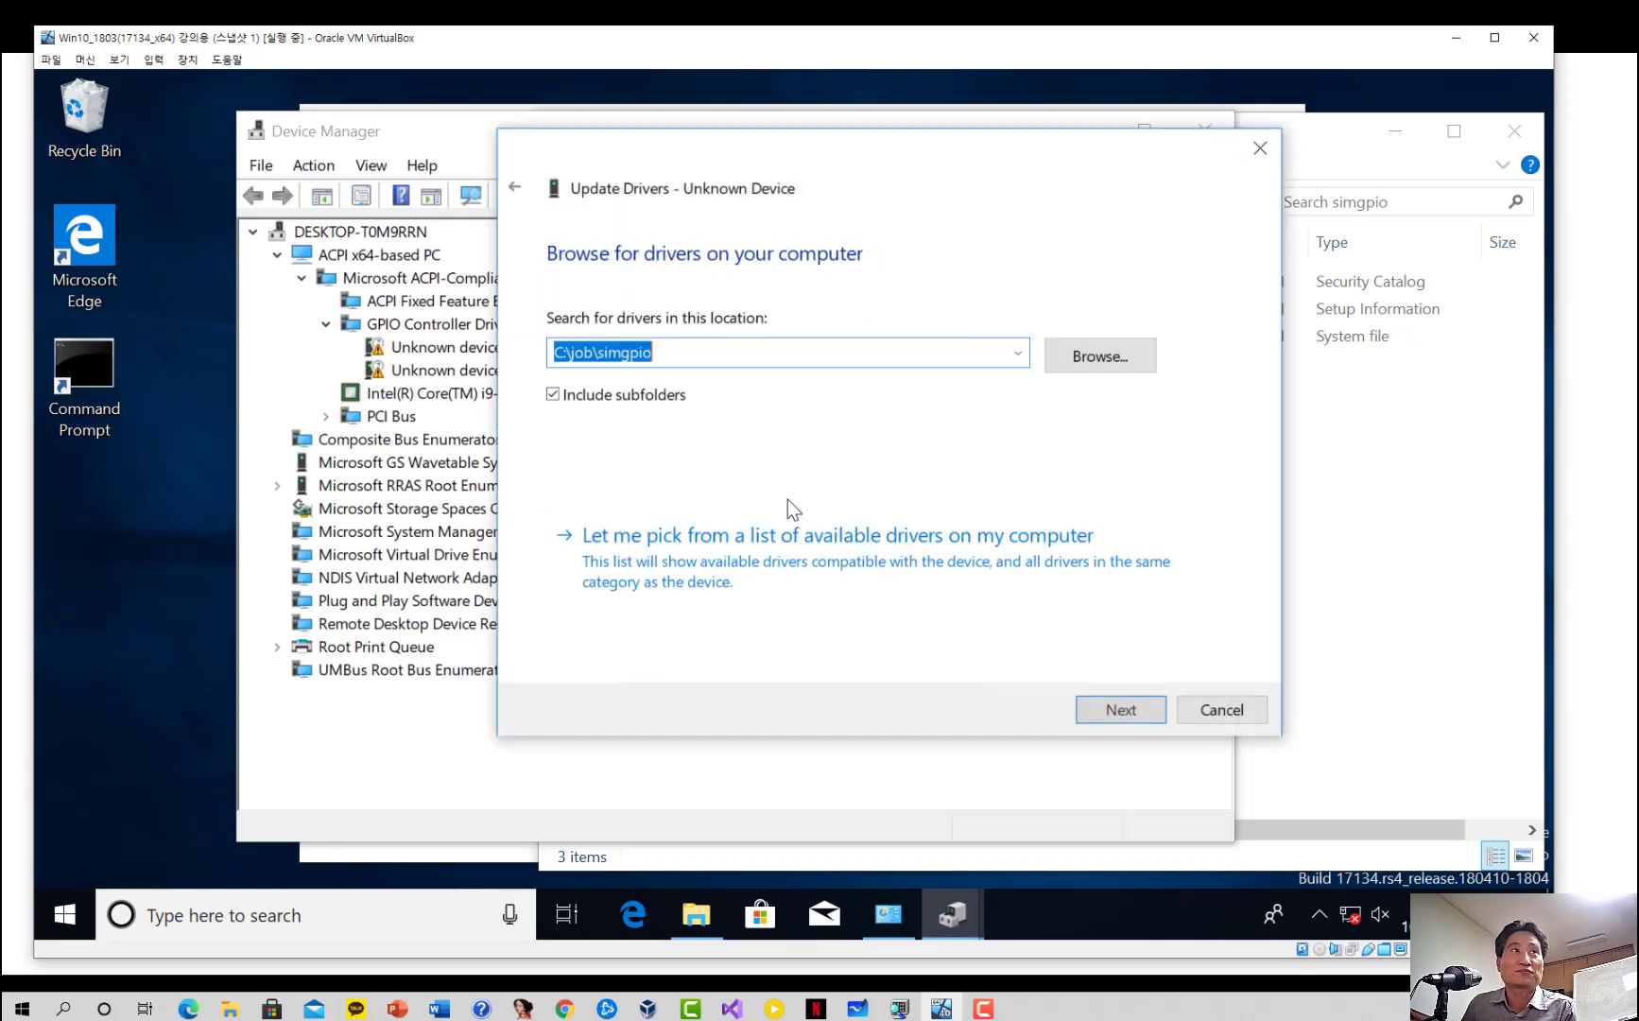
left_click(1015, 363)
left_click(648, 399)
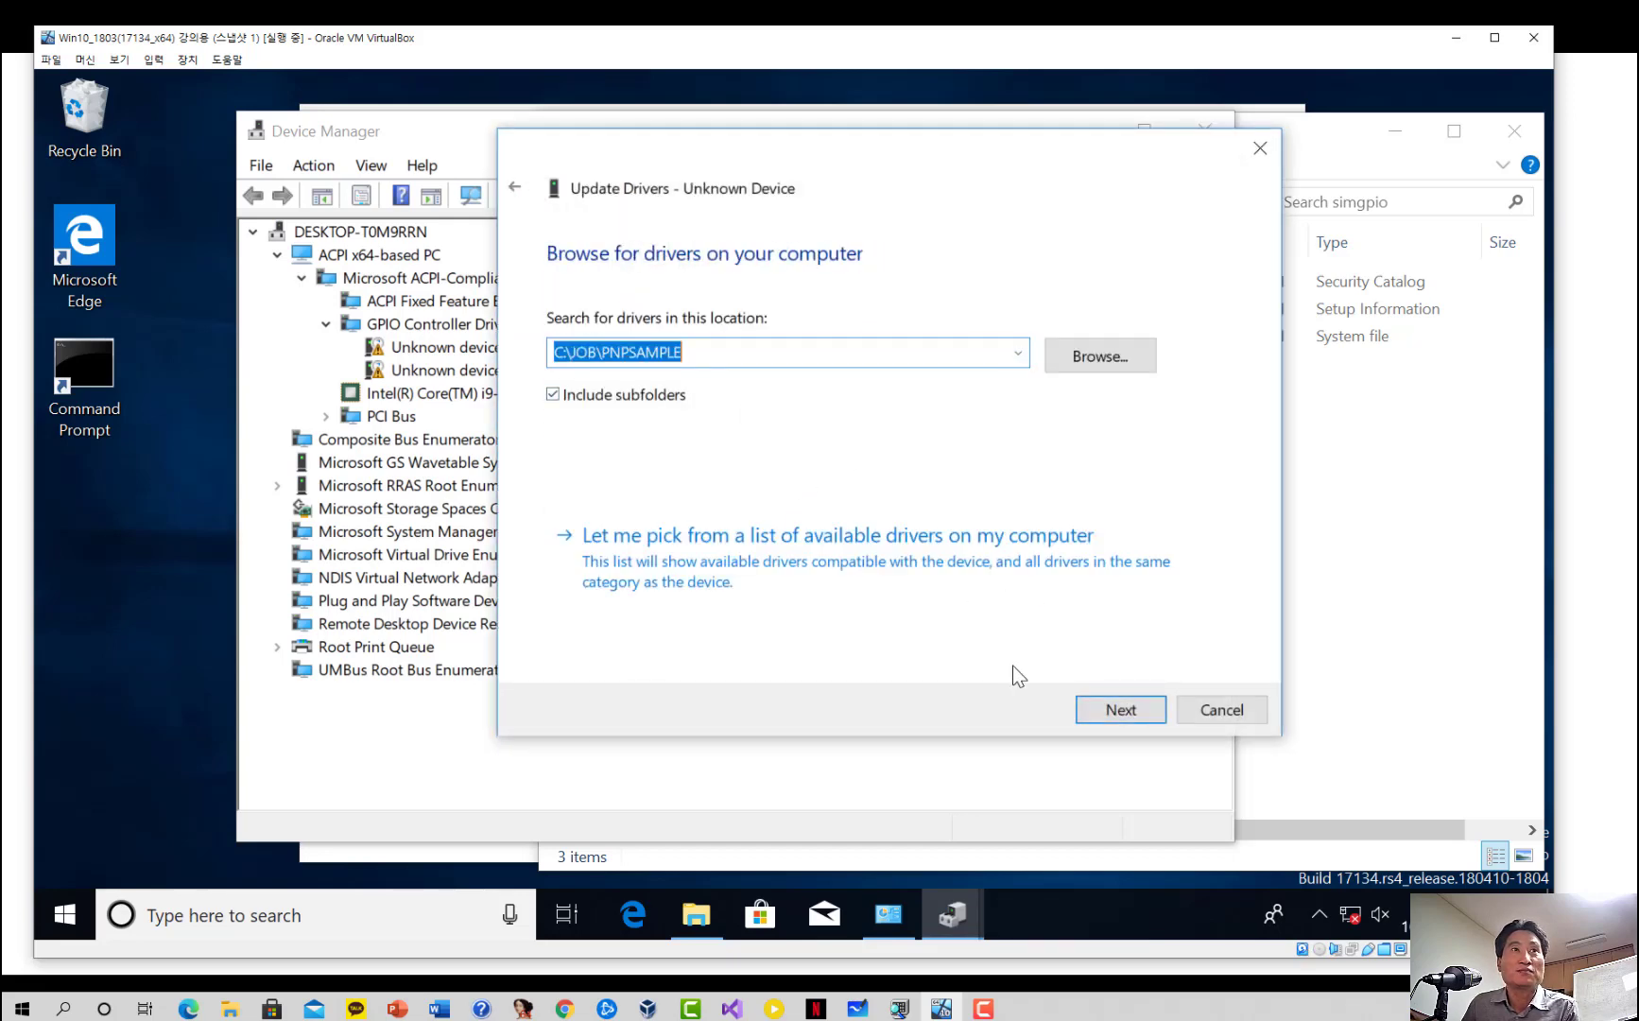
left_click(1123, 710)
left_click(838, 526)
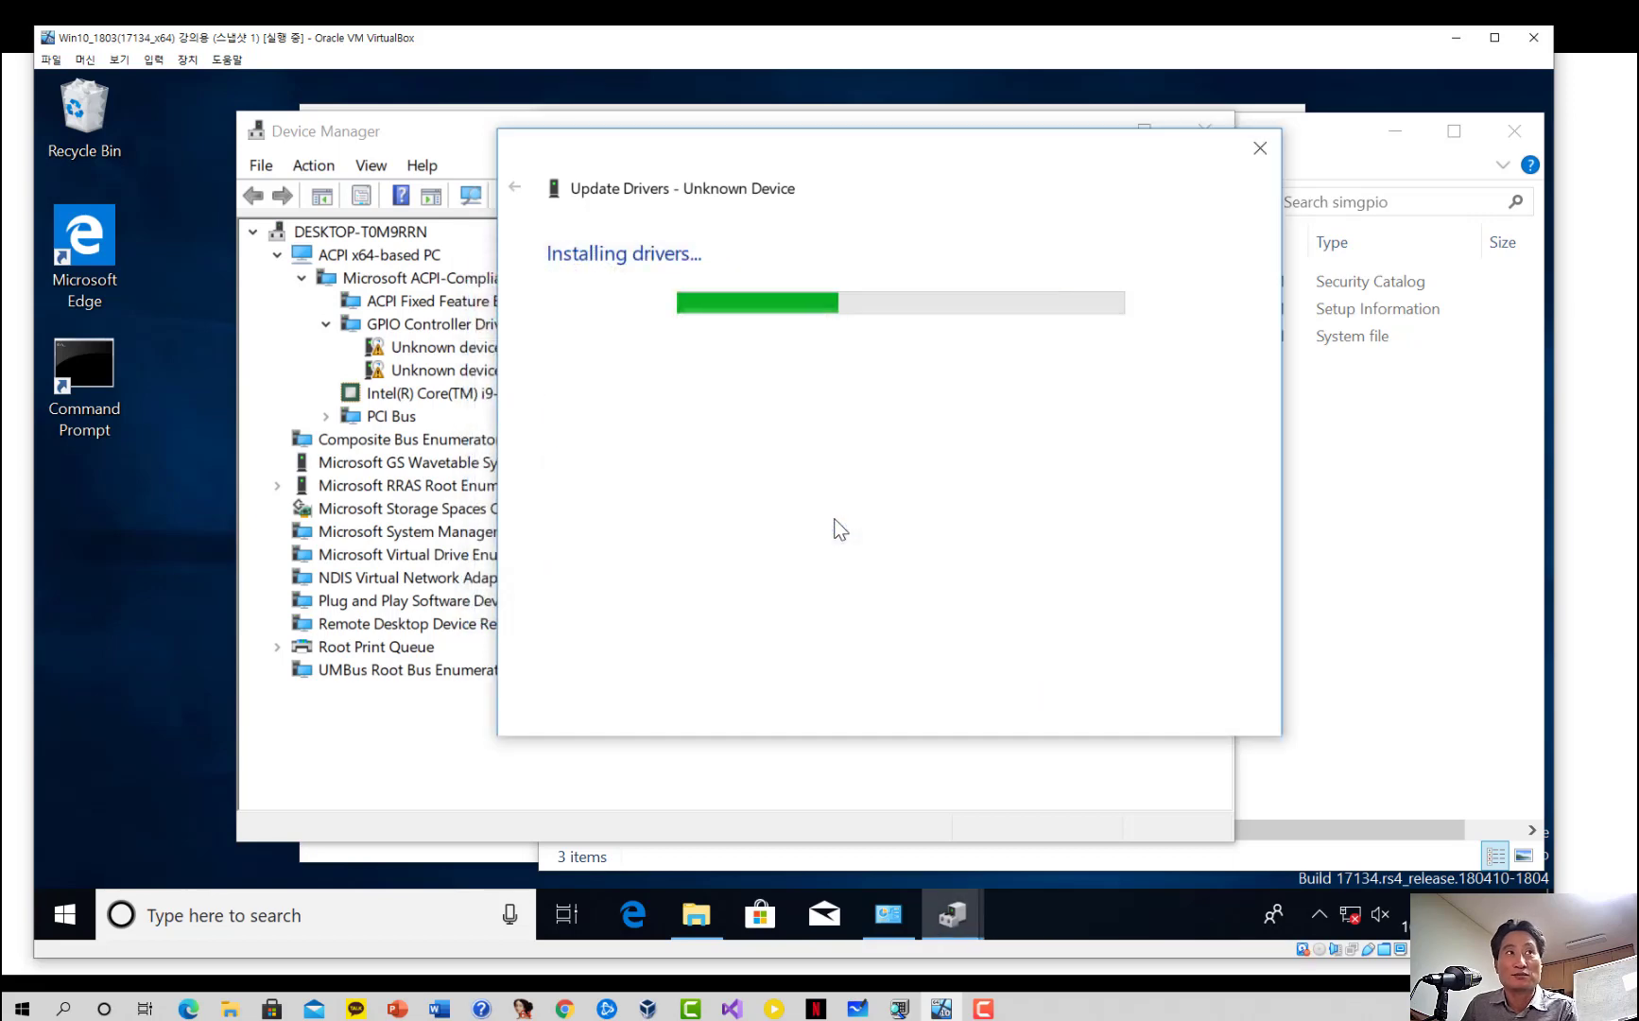
left_click(1224, 710)
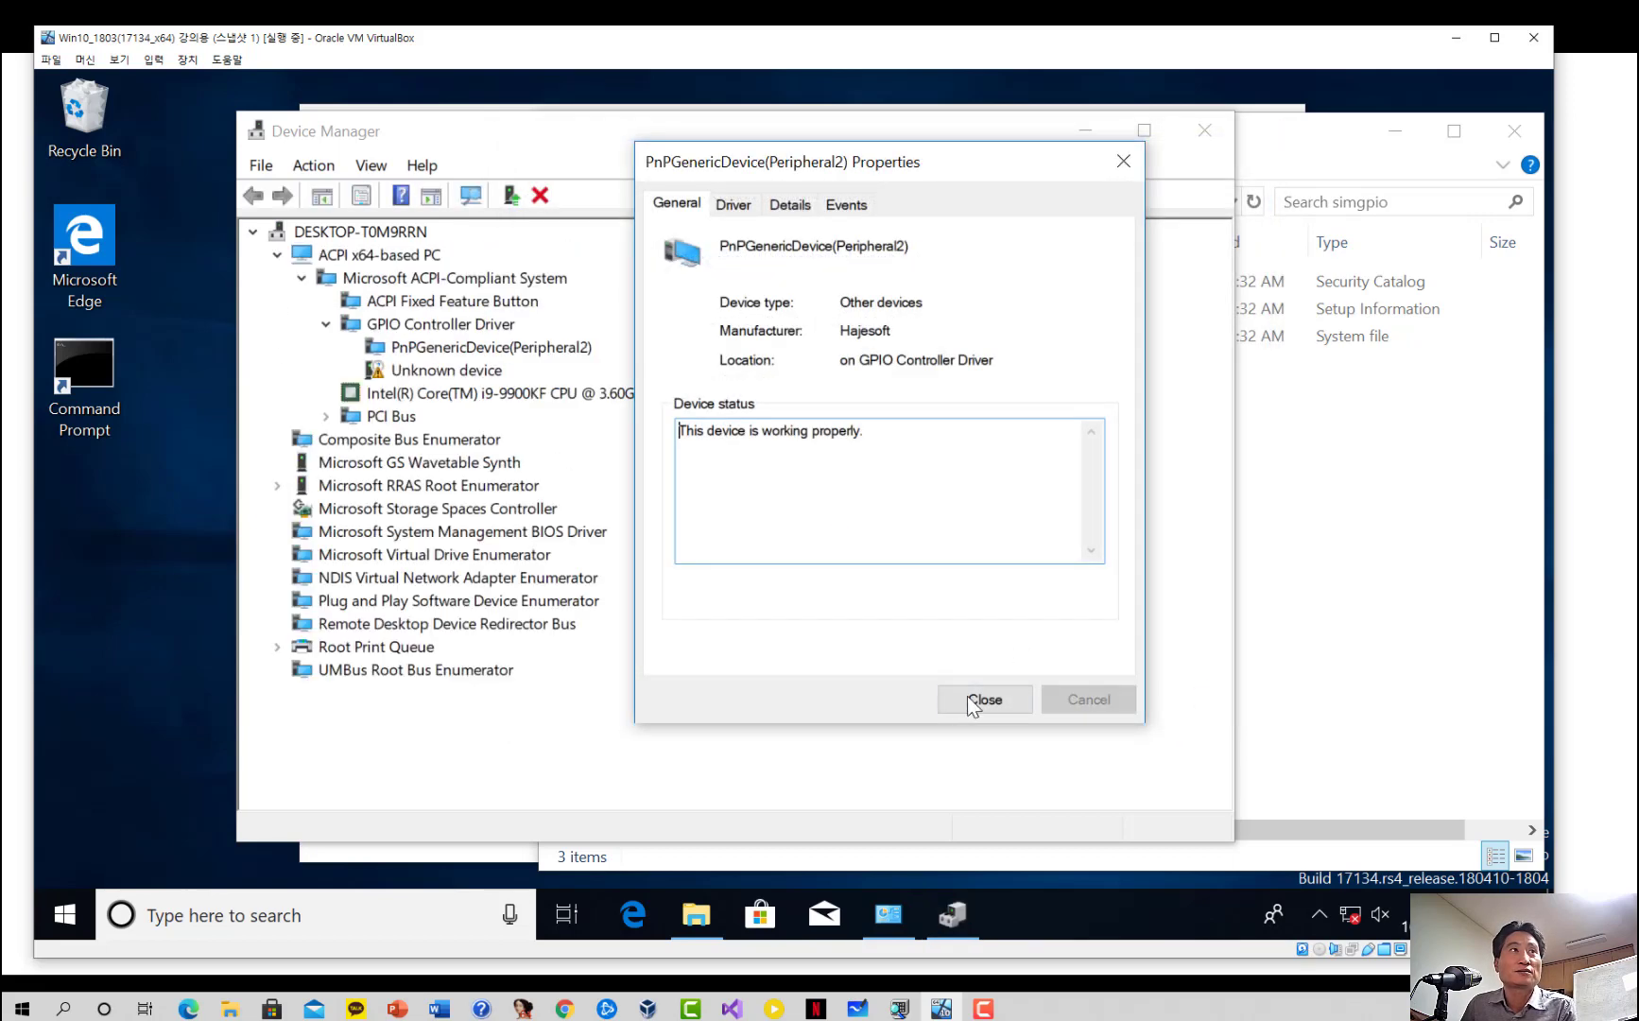
left_click(1001, 705)
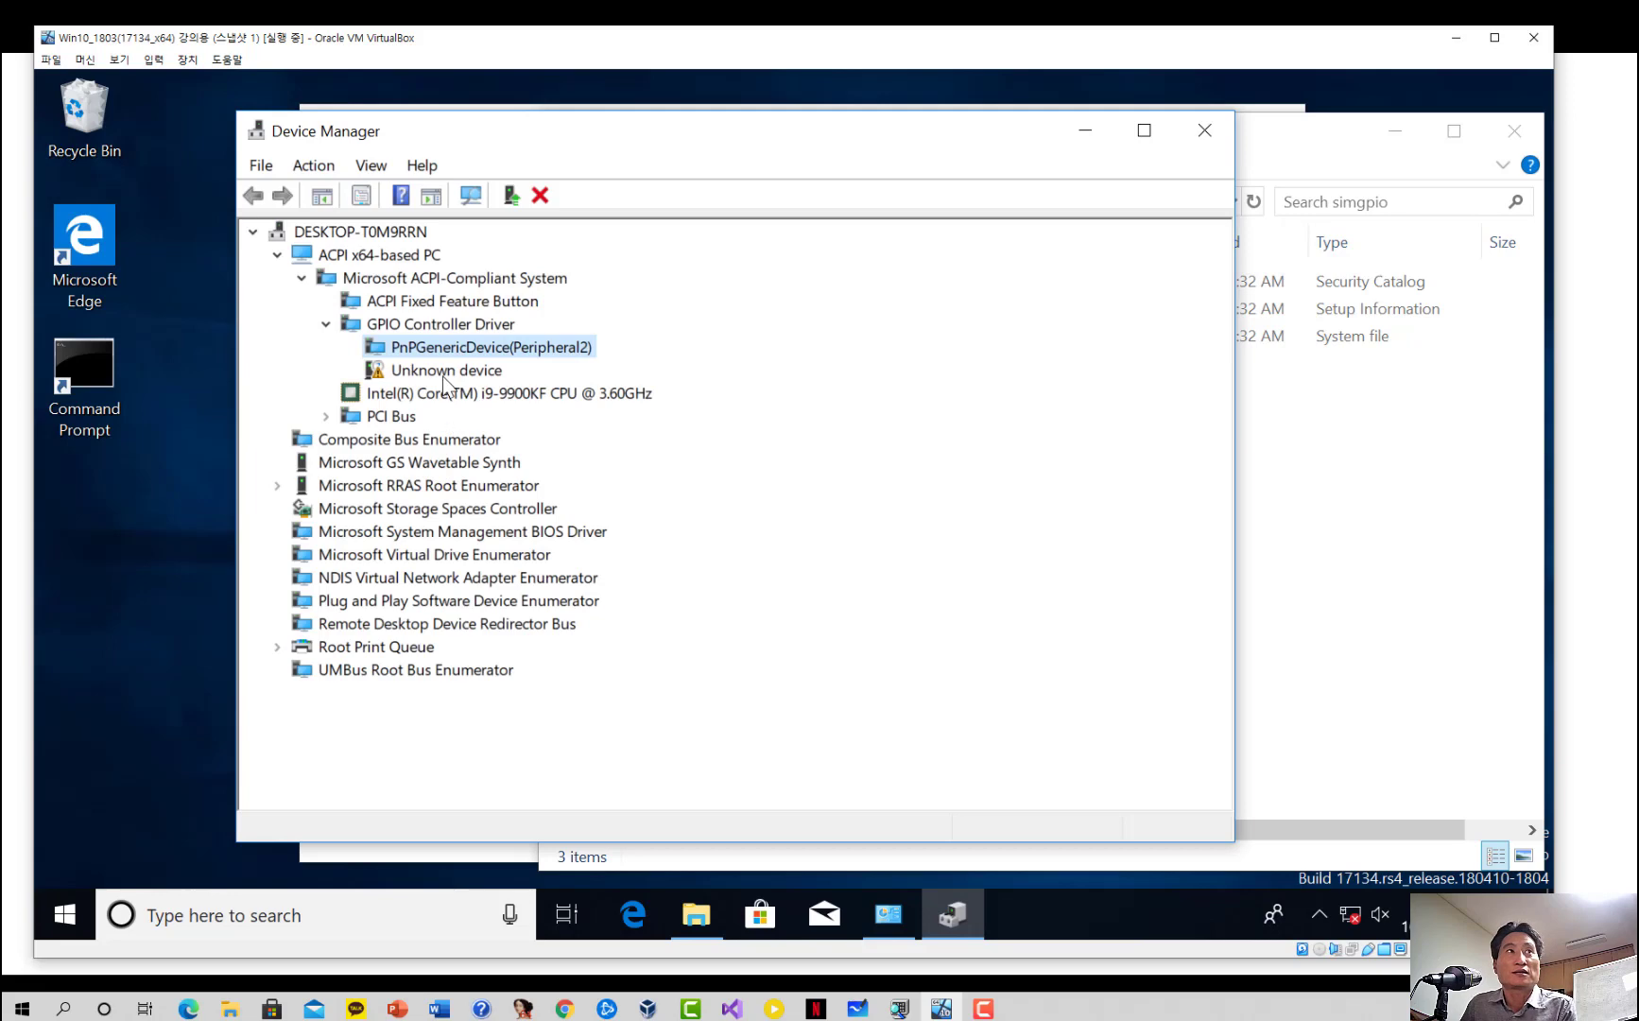
Step: Install the driver from C:\JOB\PNPSAMPLE on the remaining unknown device under GPIO Controller Driver and close its dialogs
double_click(445, 374)
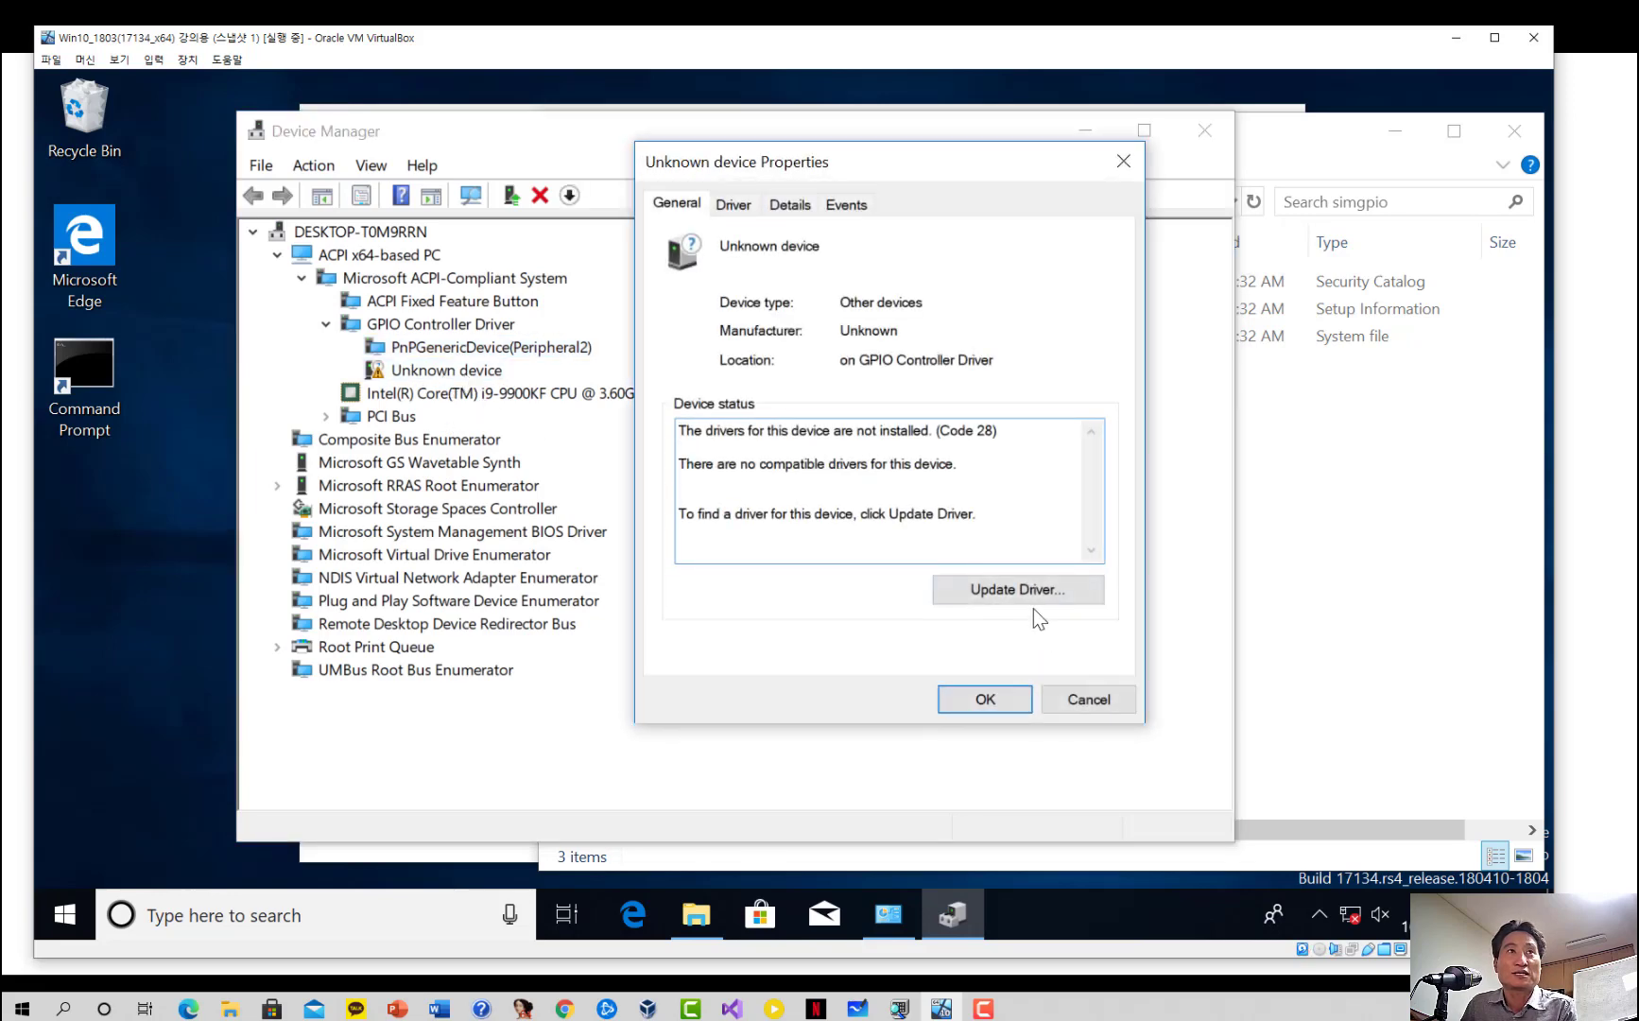
left_click(1012, 588)
left_click(844, 499)
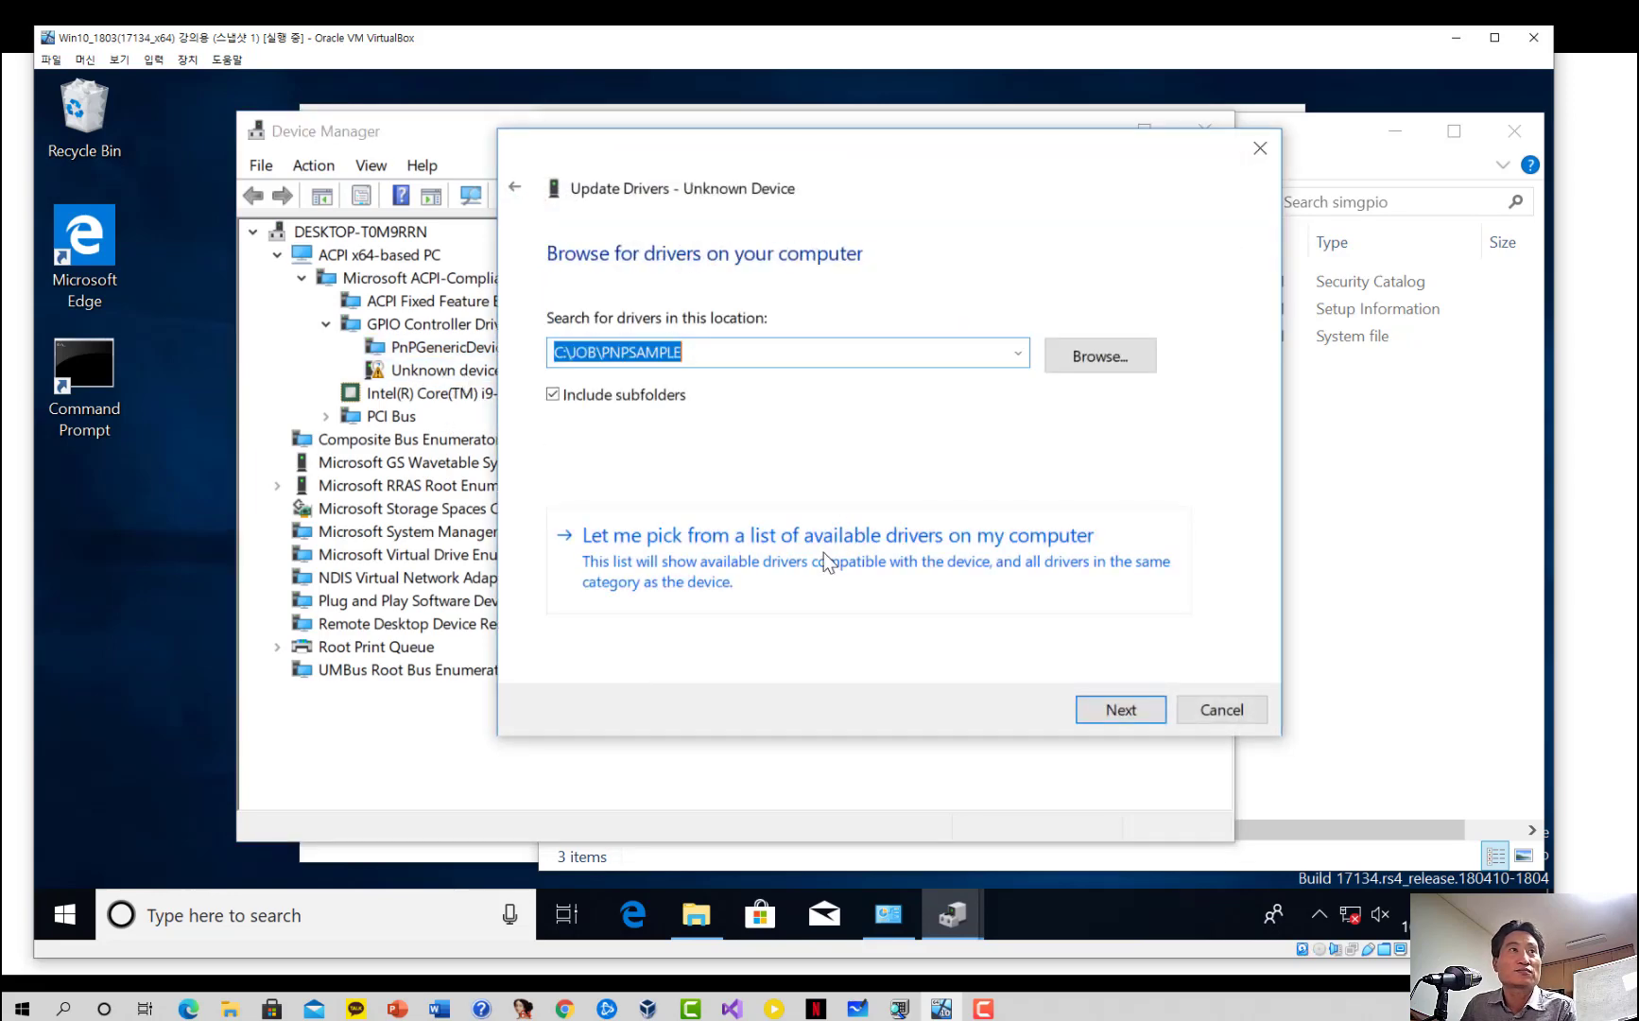
left_click(1101, 711)
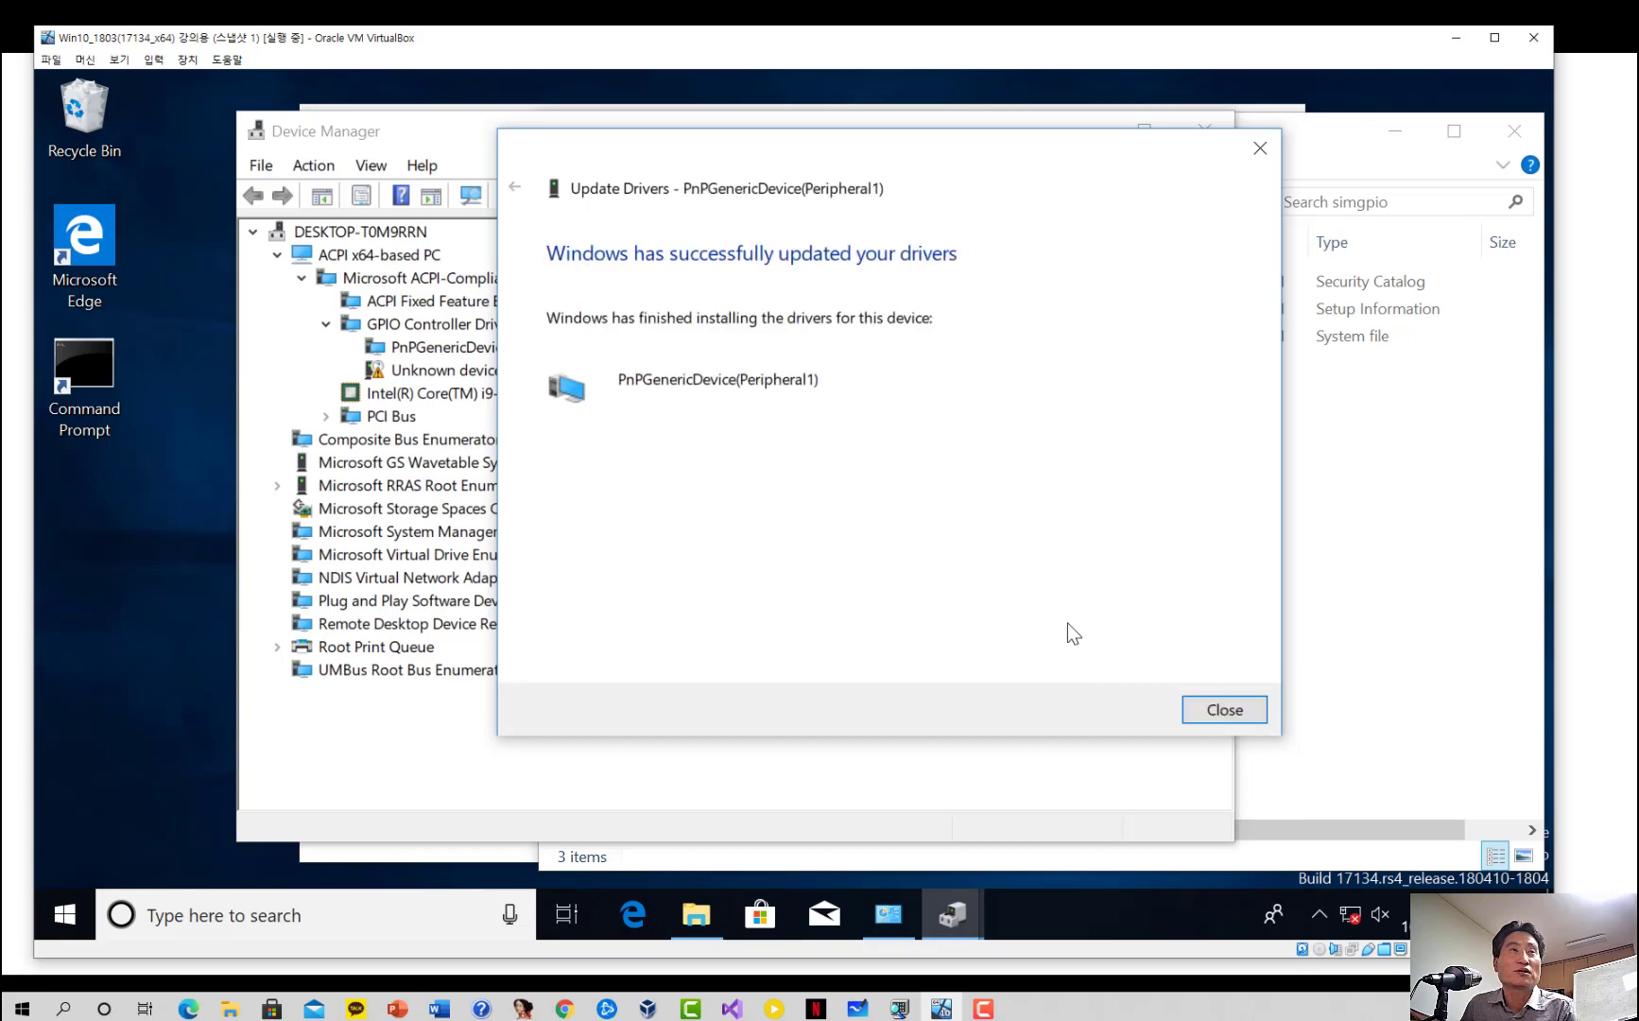
left_click(1224, 709)
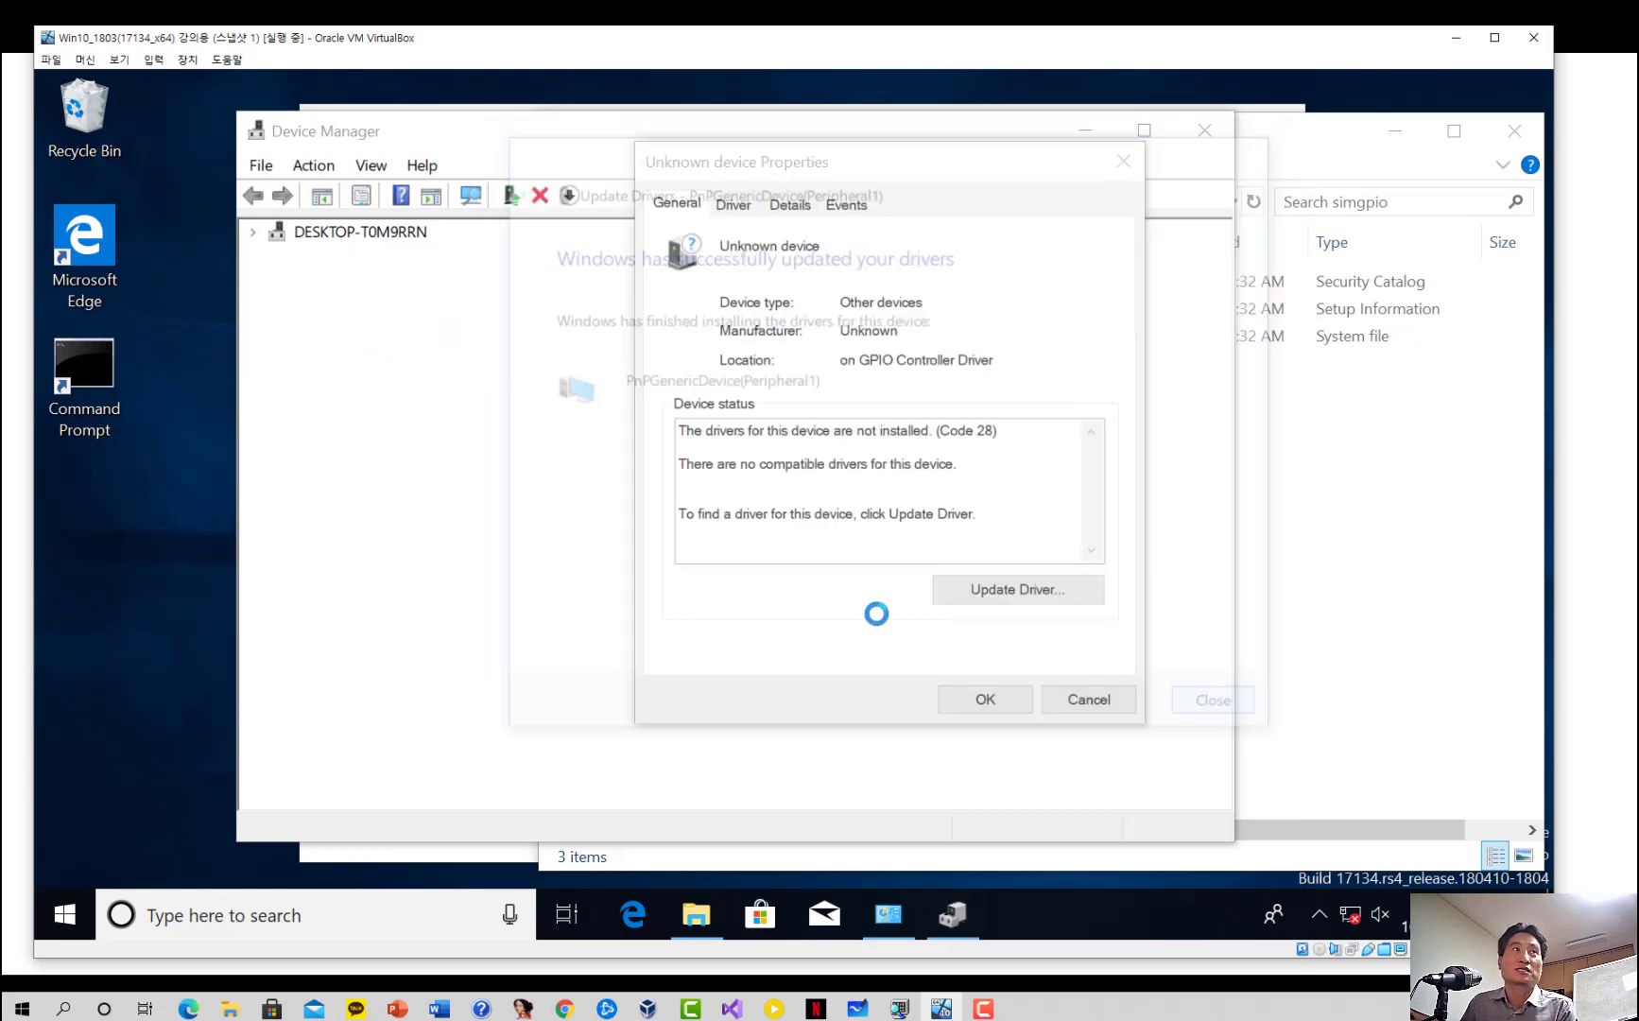
left_click(982, 701)
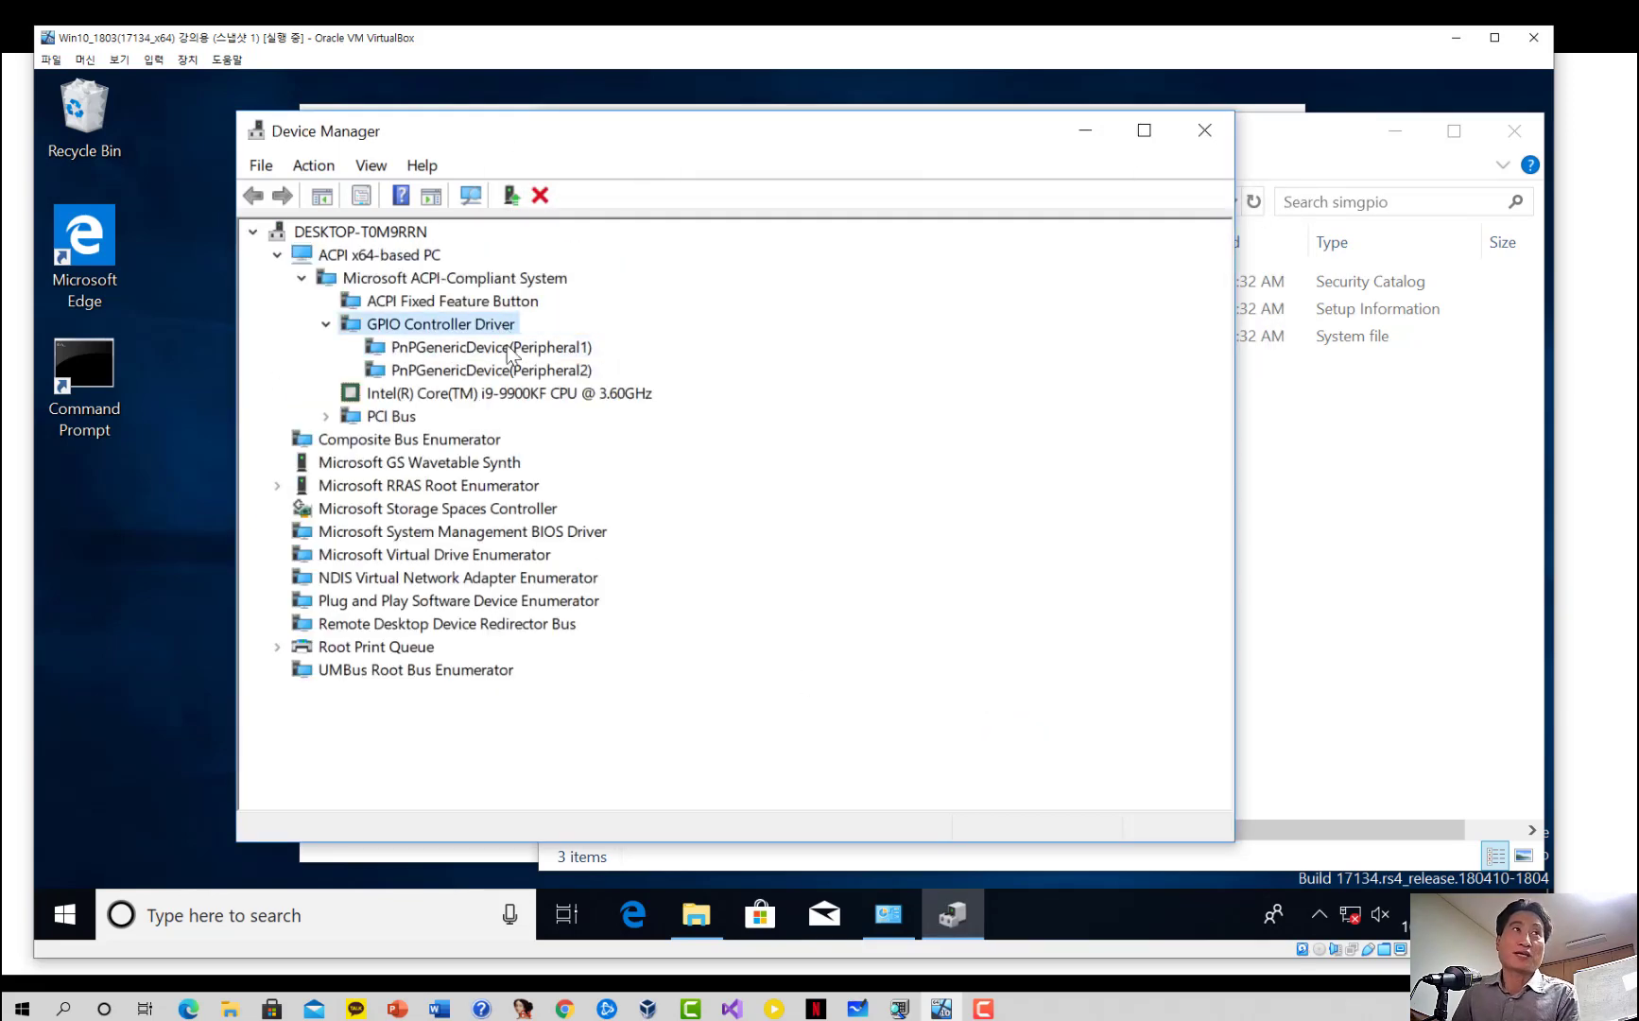
Step: Examine the PnPGenericDevice(Peripheral1) and PnPGenericDevice(Peripheral2) entries beneath GPIO Controller Driver
left_click(510, 355)
left_click(512, 376)
left_click(539, 361)
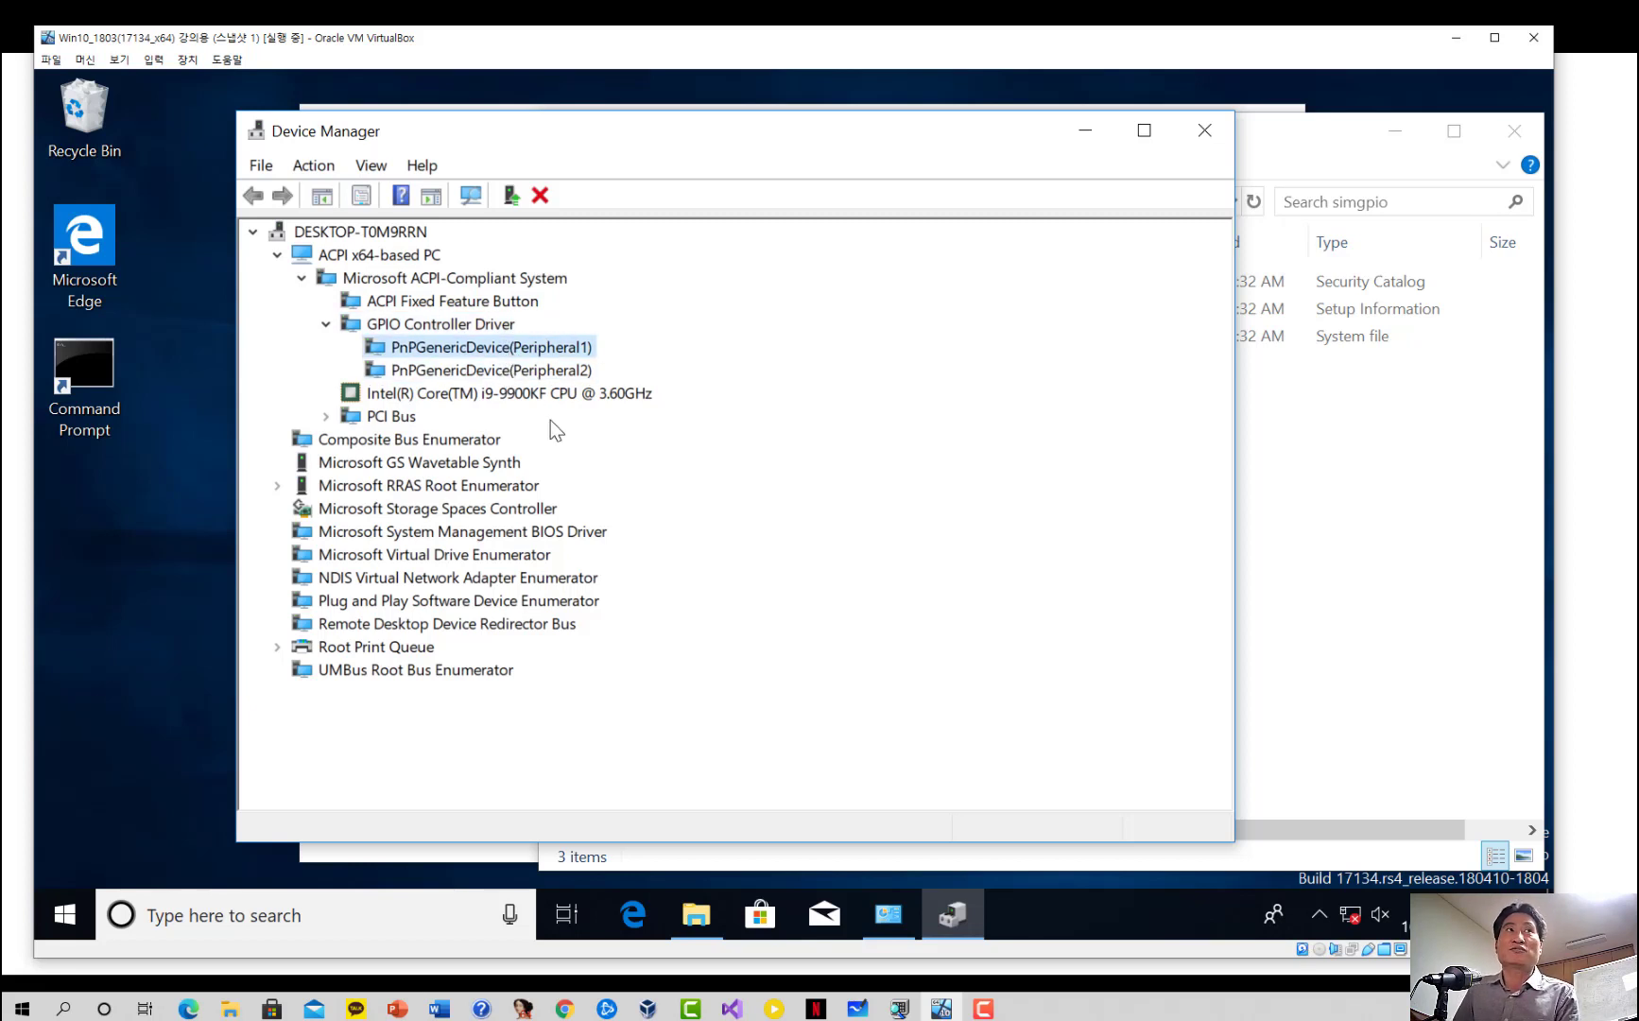
left_click(463, 374)
left_click(482, 352)
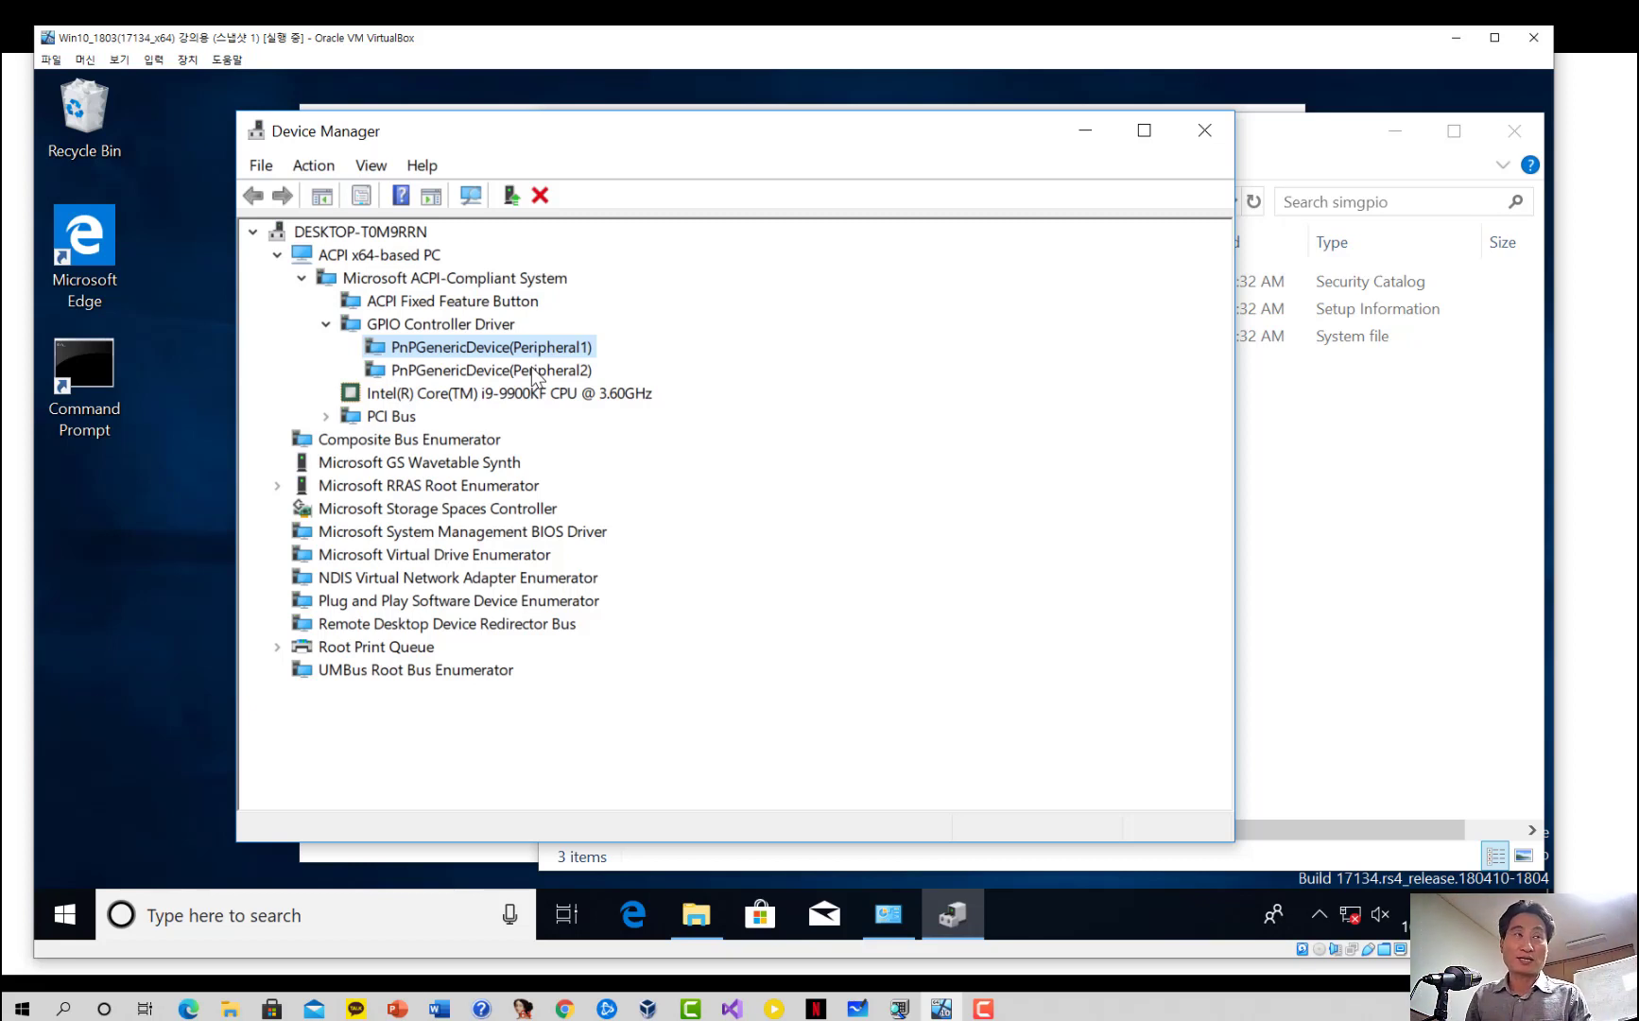
left_click(529, 373)
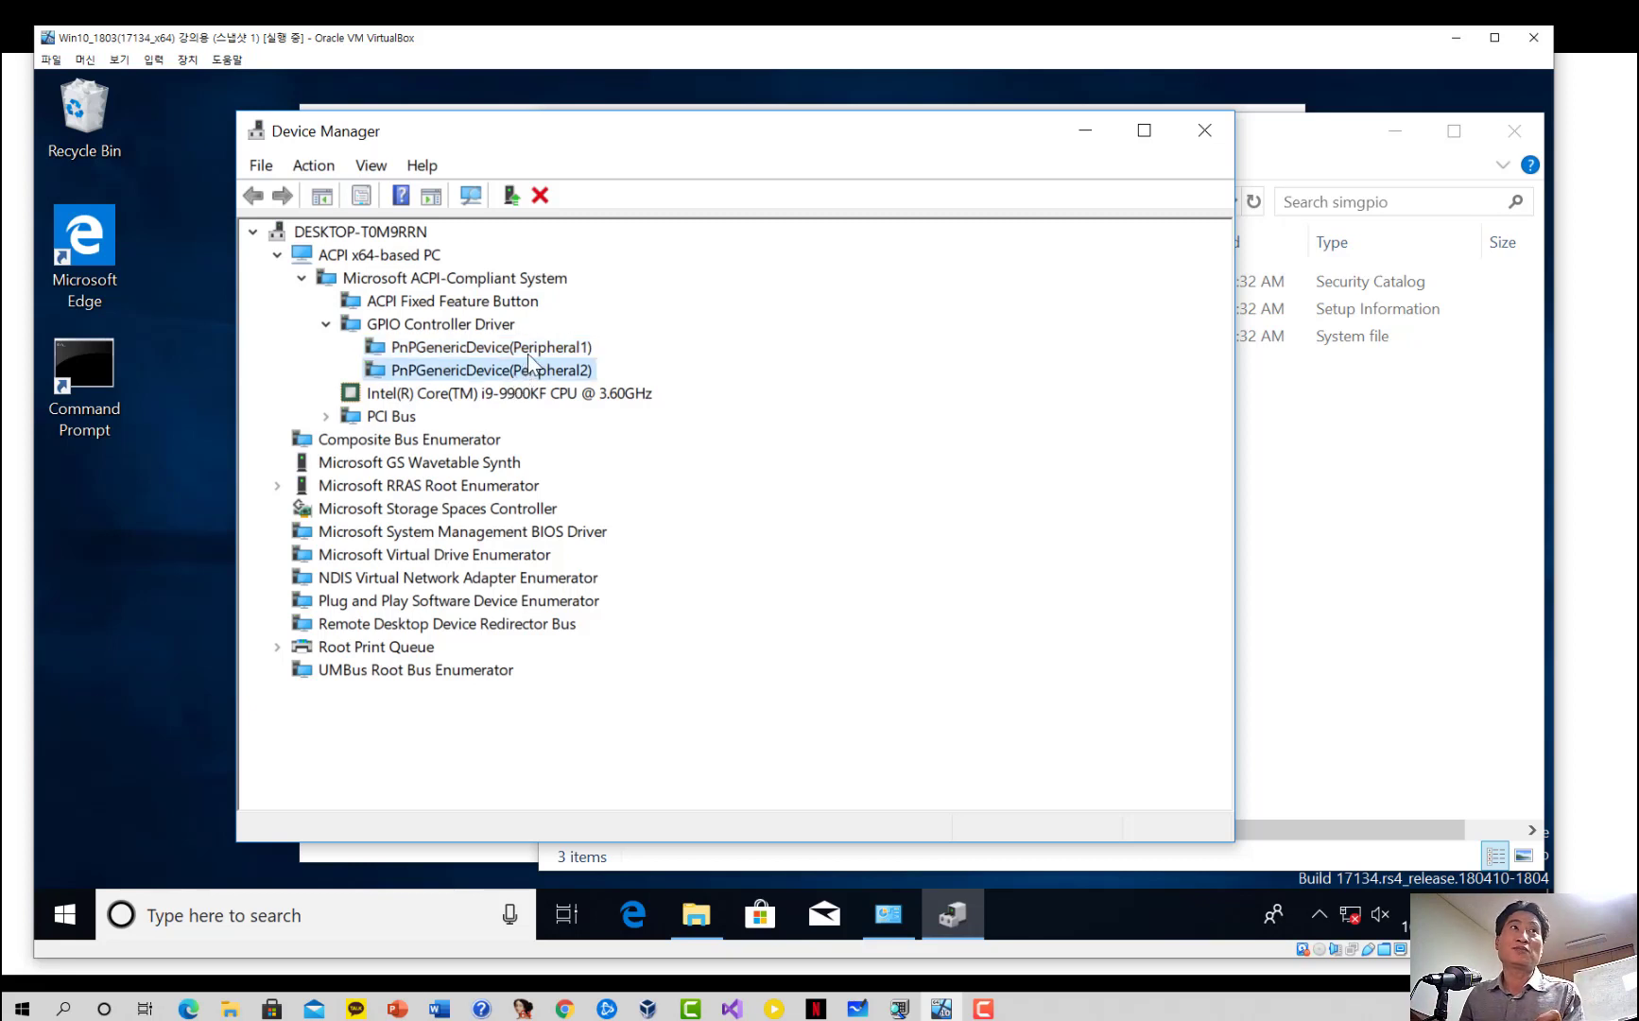
key("Up")
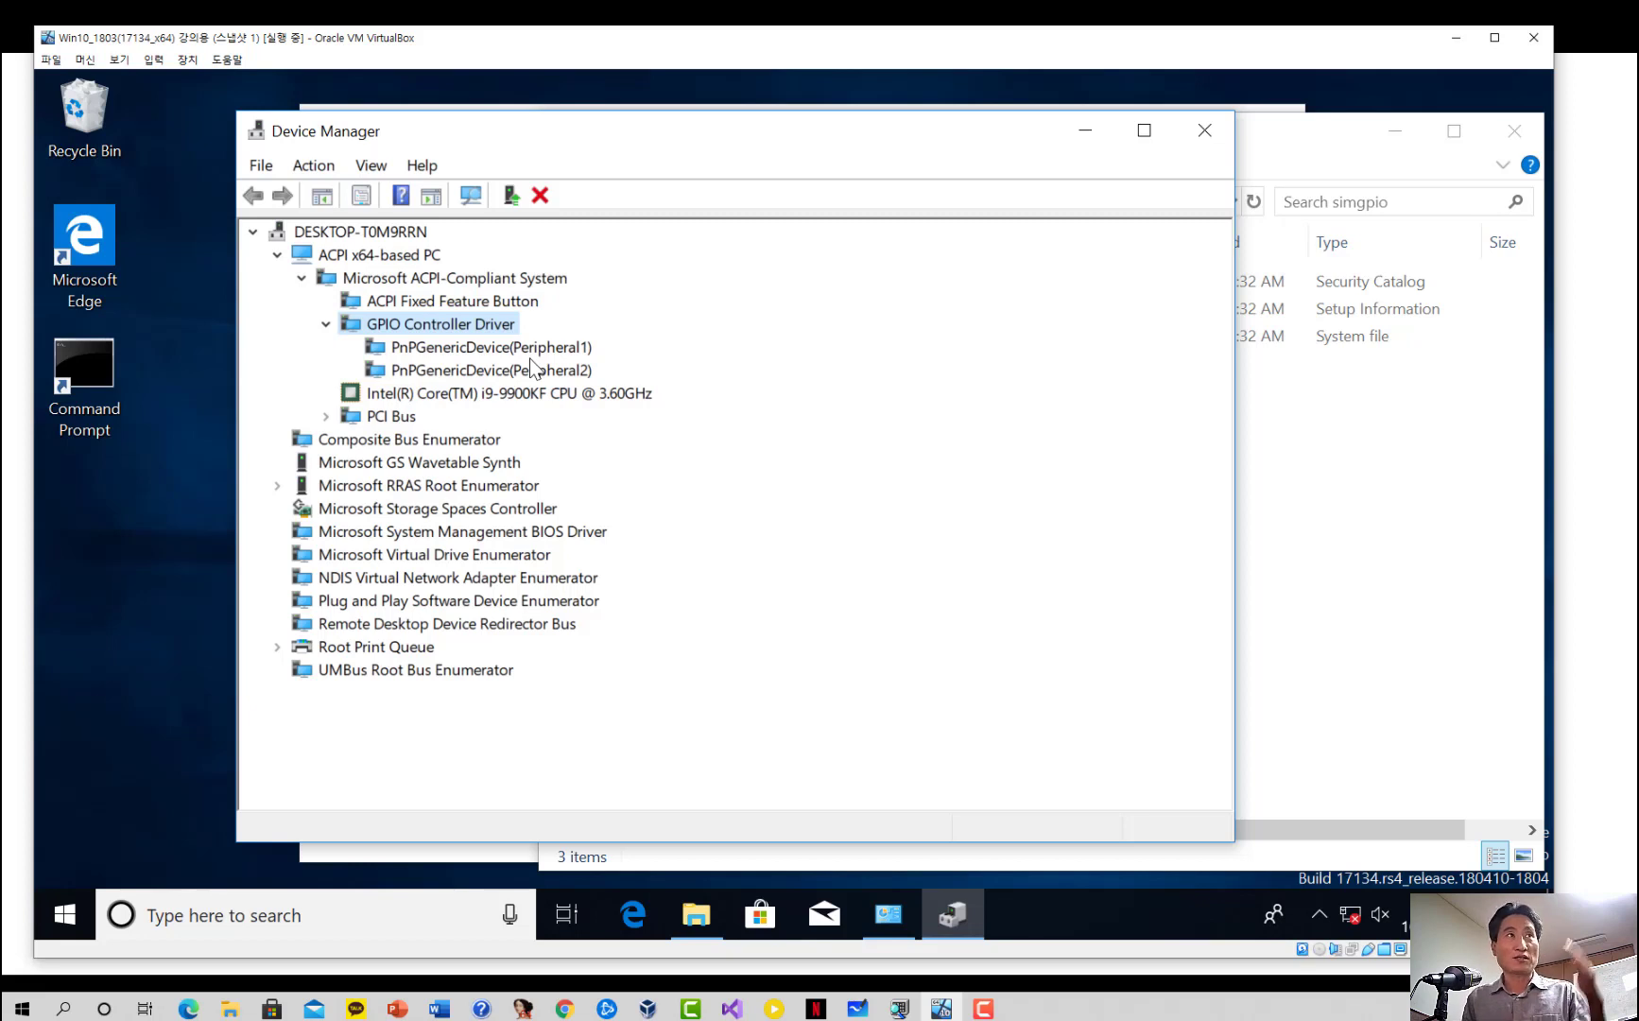
left_click(474, 352)
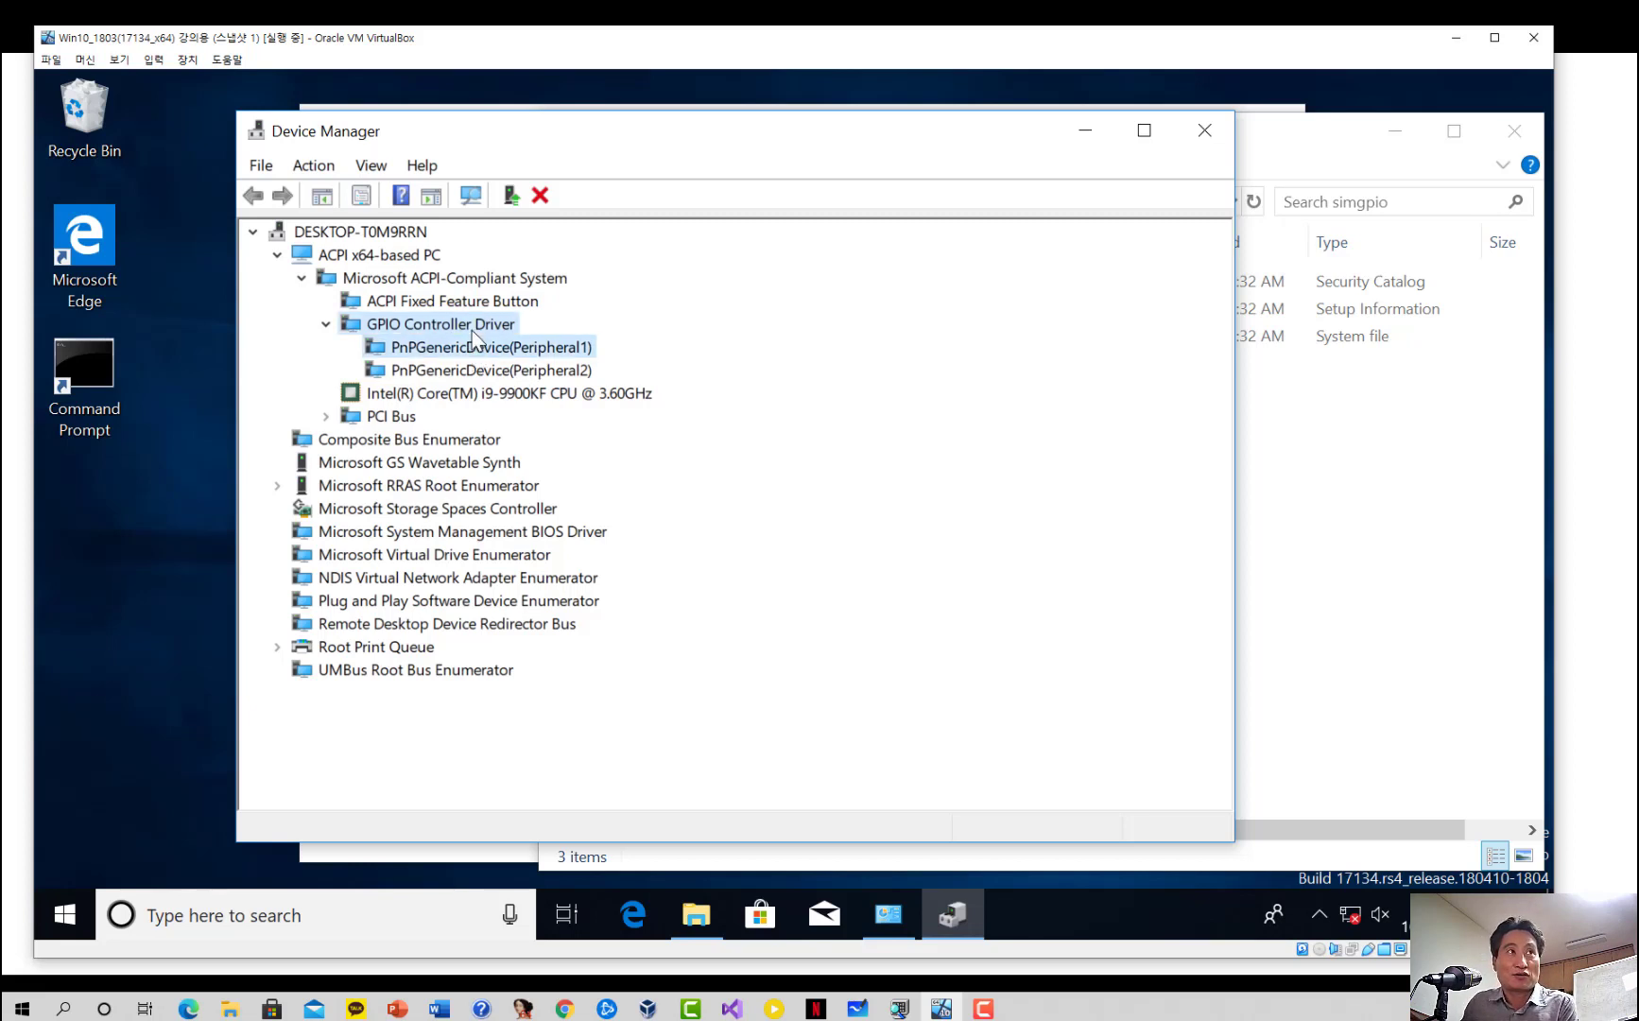
left_click(492, 372)
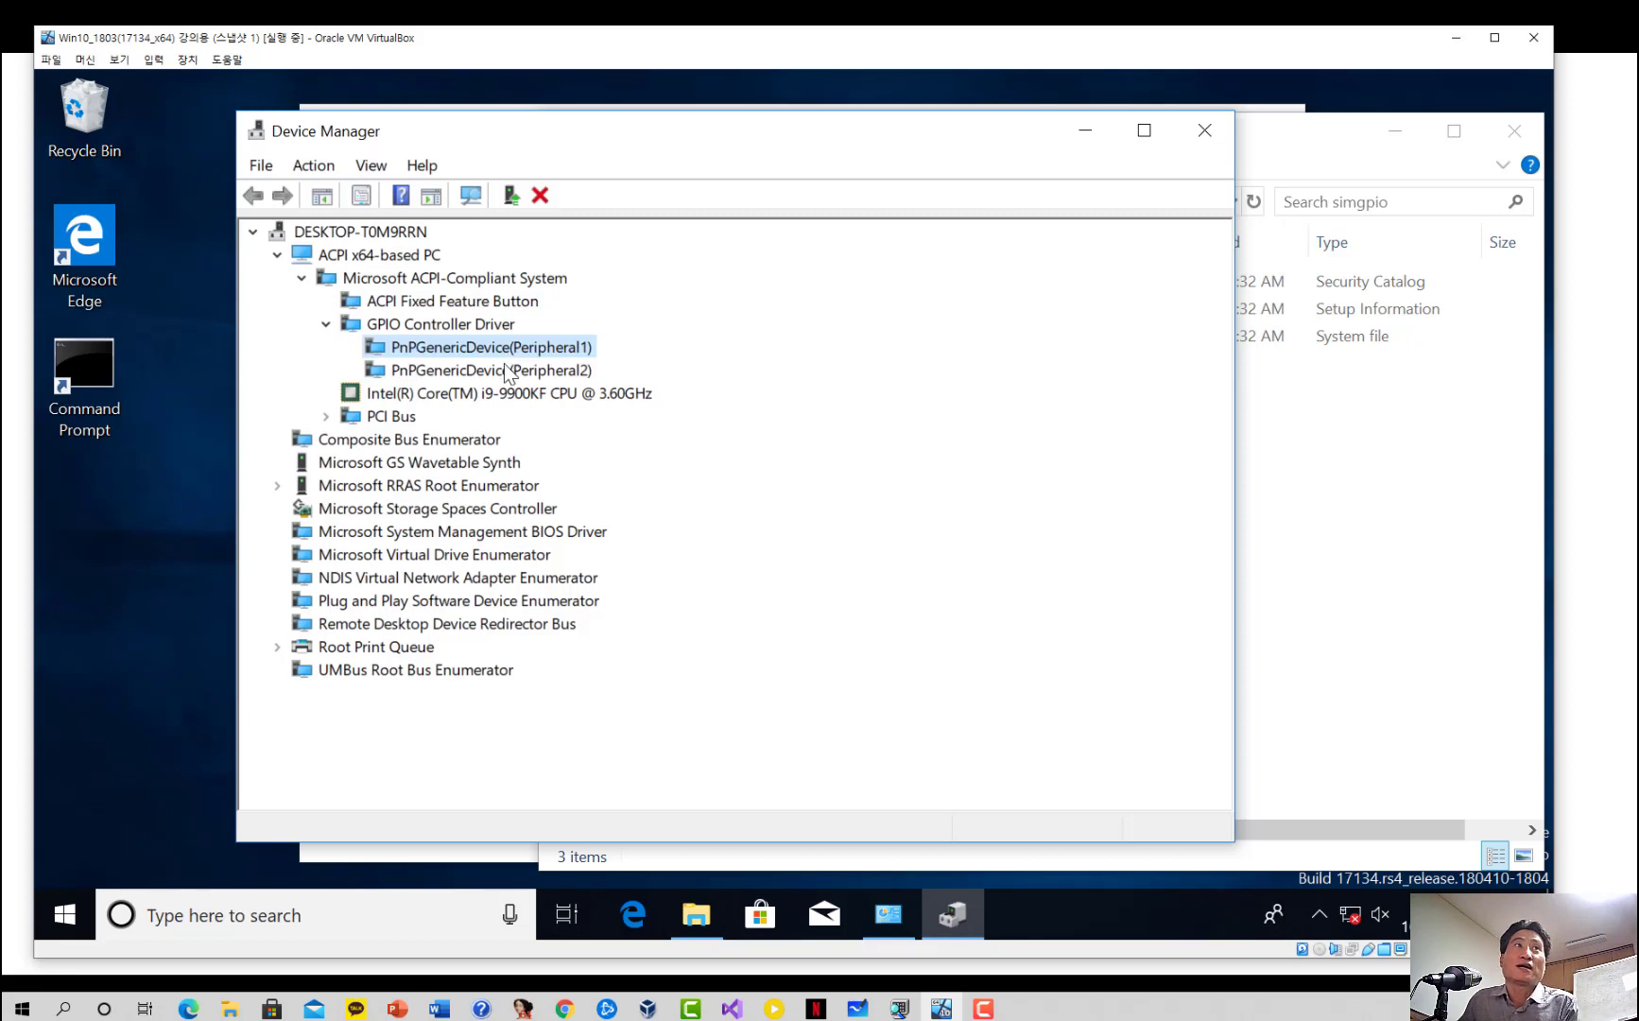
left_click(515, 370)
left_click(553, 368)
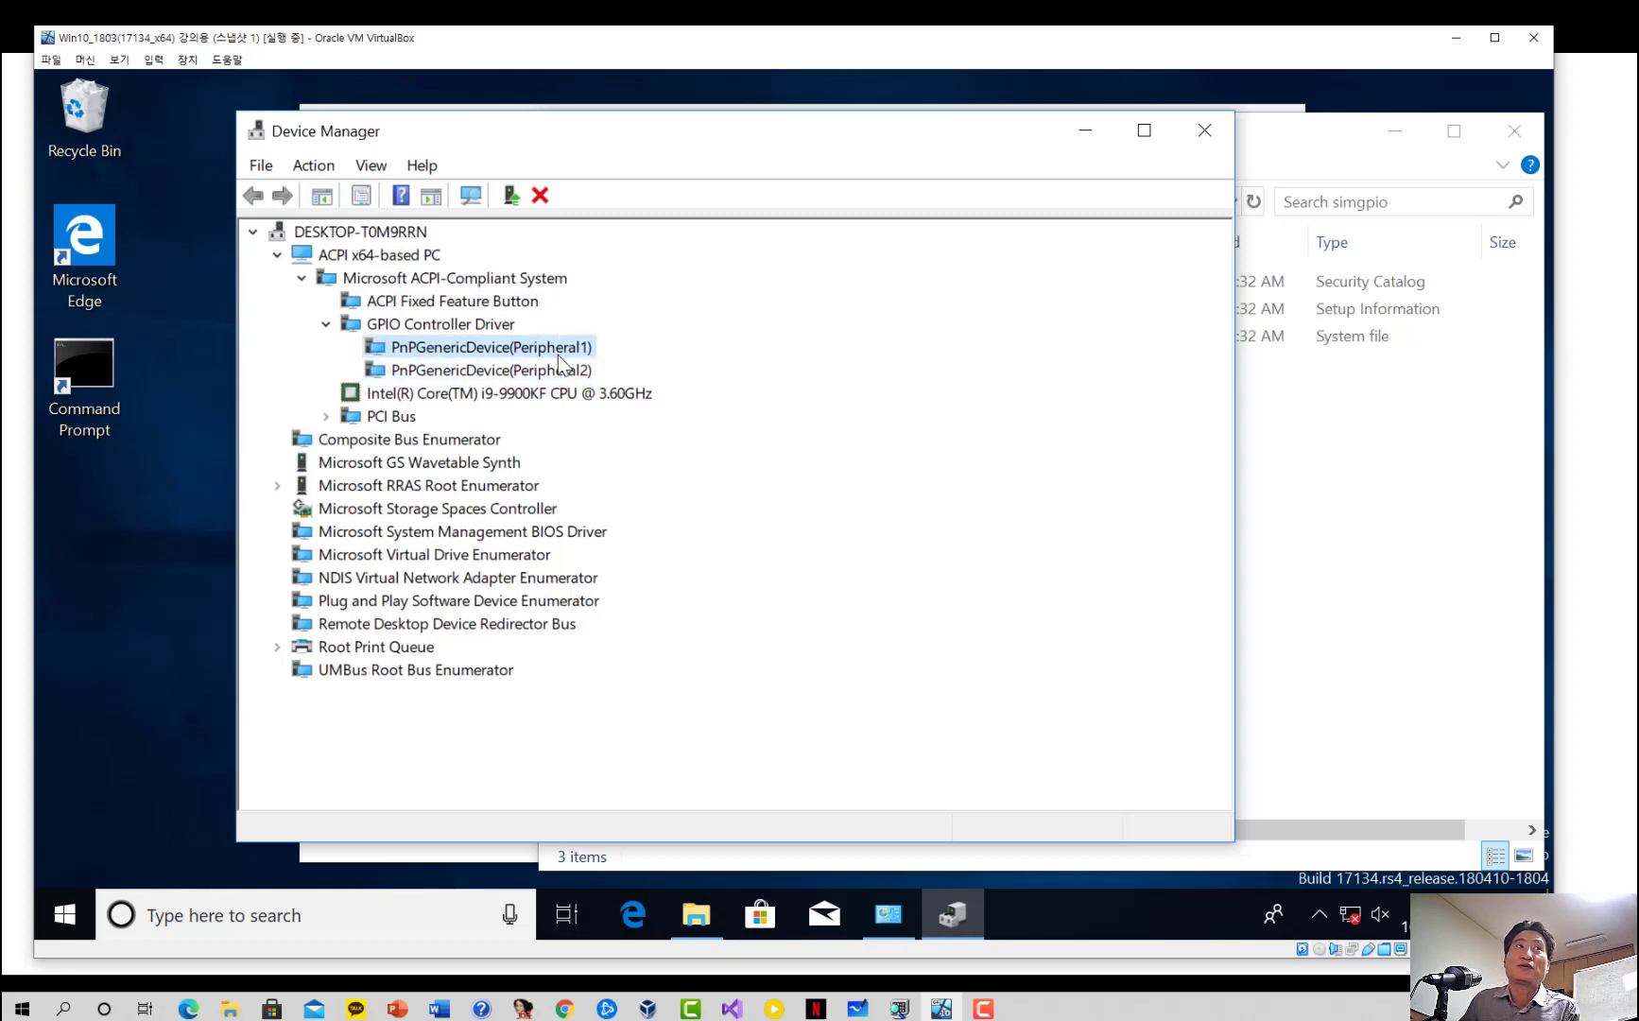
left_click(561, 368)
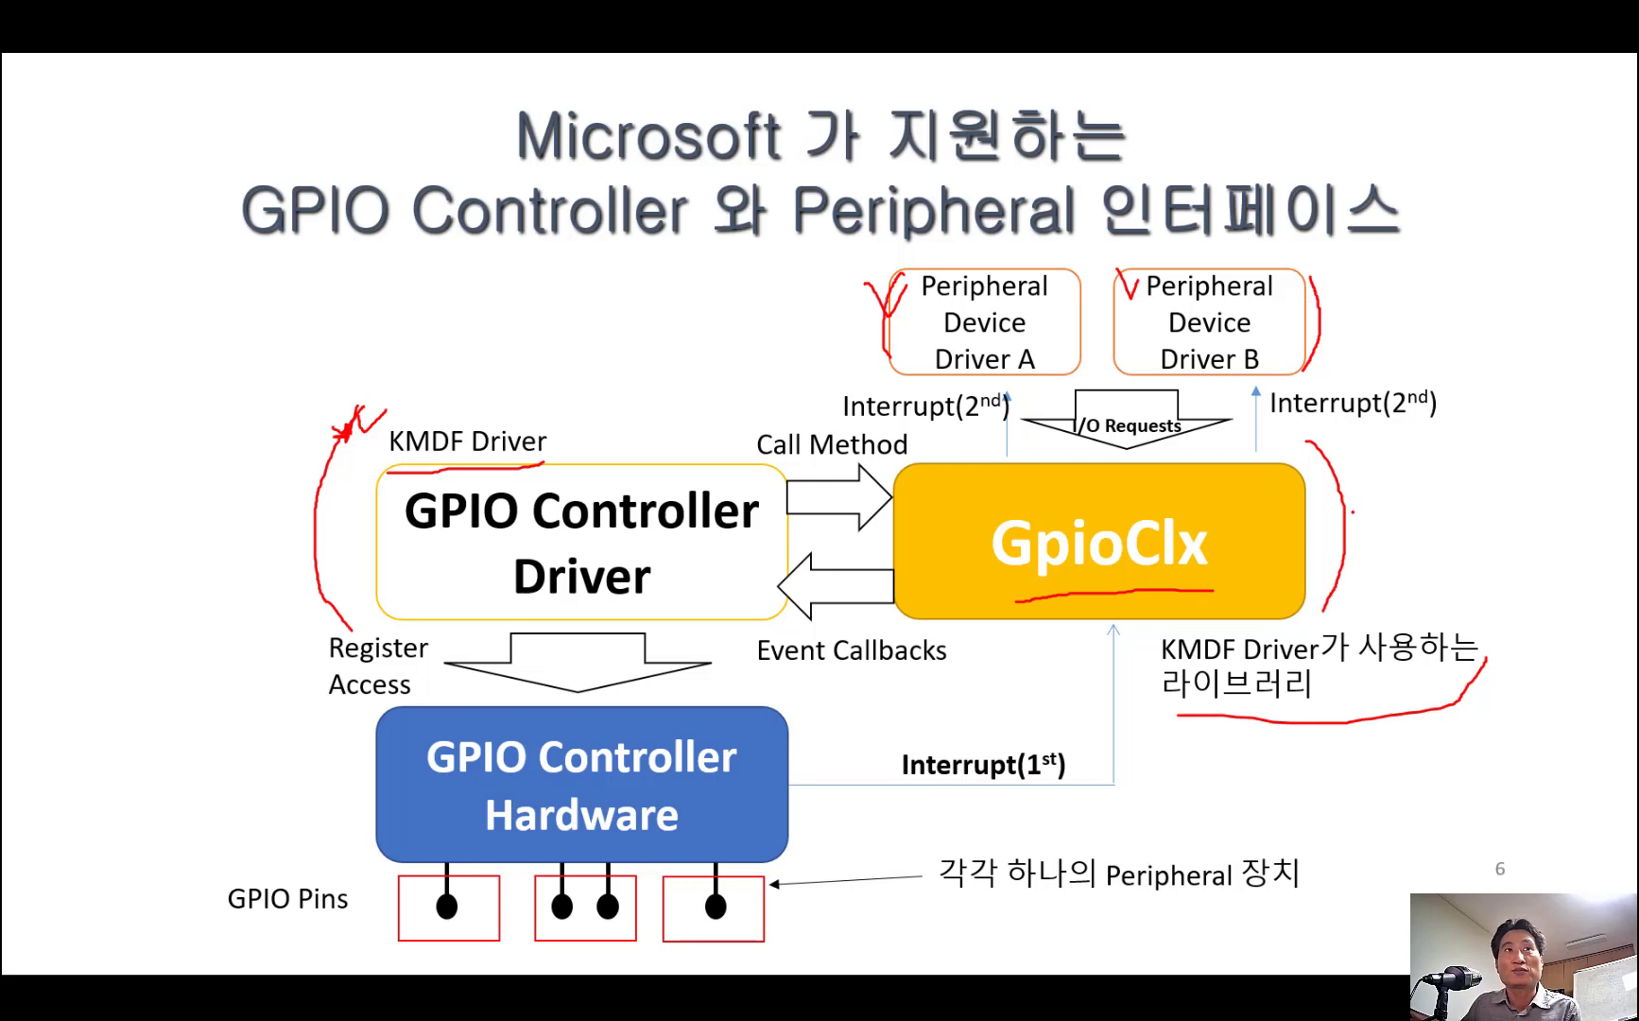
mouse_move(1303, 590)
left_mouse_down()
mouse_move(1025, 594)
mouse_move(943, 534)
mouse_move(1139, 482)
mouse_move(1281, 530)
mouse_move(1282, 584)
left_mouse_up()
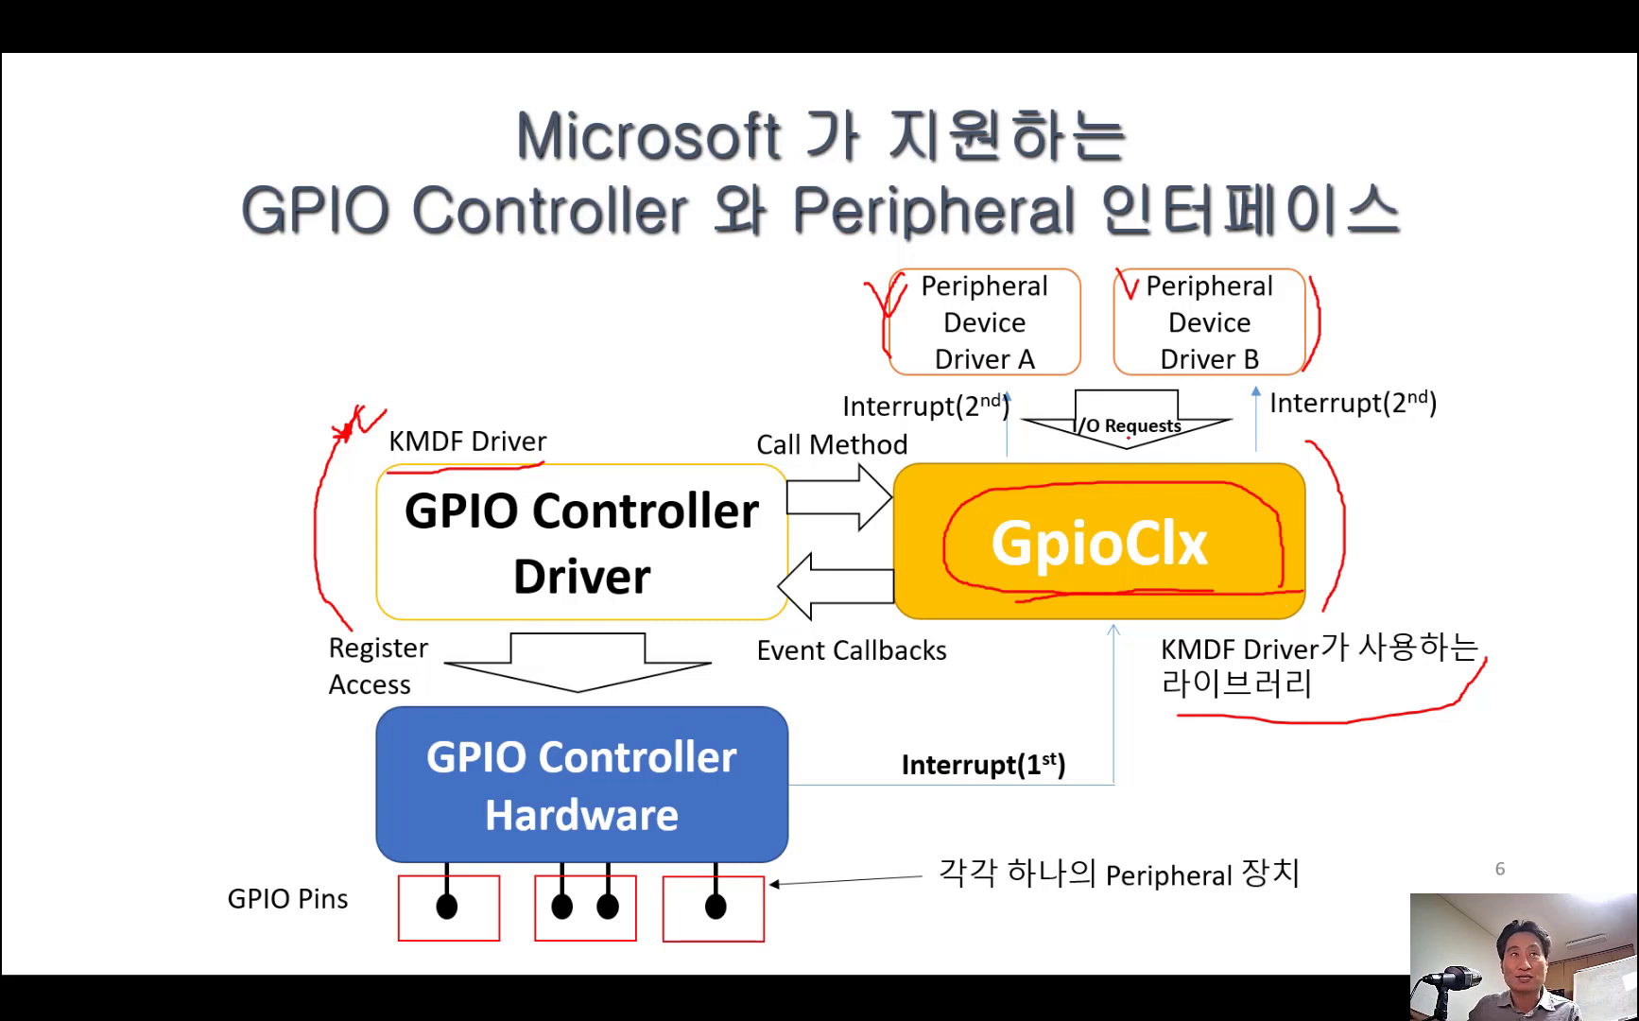
mouse_move(1018, 374)
left_mouse_down()
mouse_move(1058, 320)
mouse_move(971, 265)
mouse_move(910, 301)
mouse_move(921, 366)
mouse_move(1002, 382)
left_mouse_up()
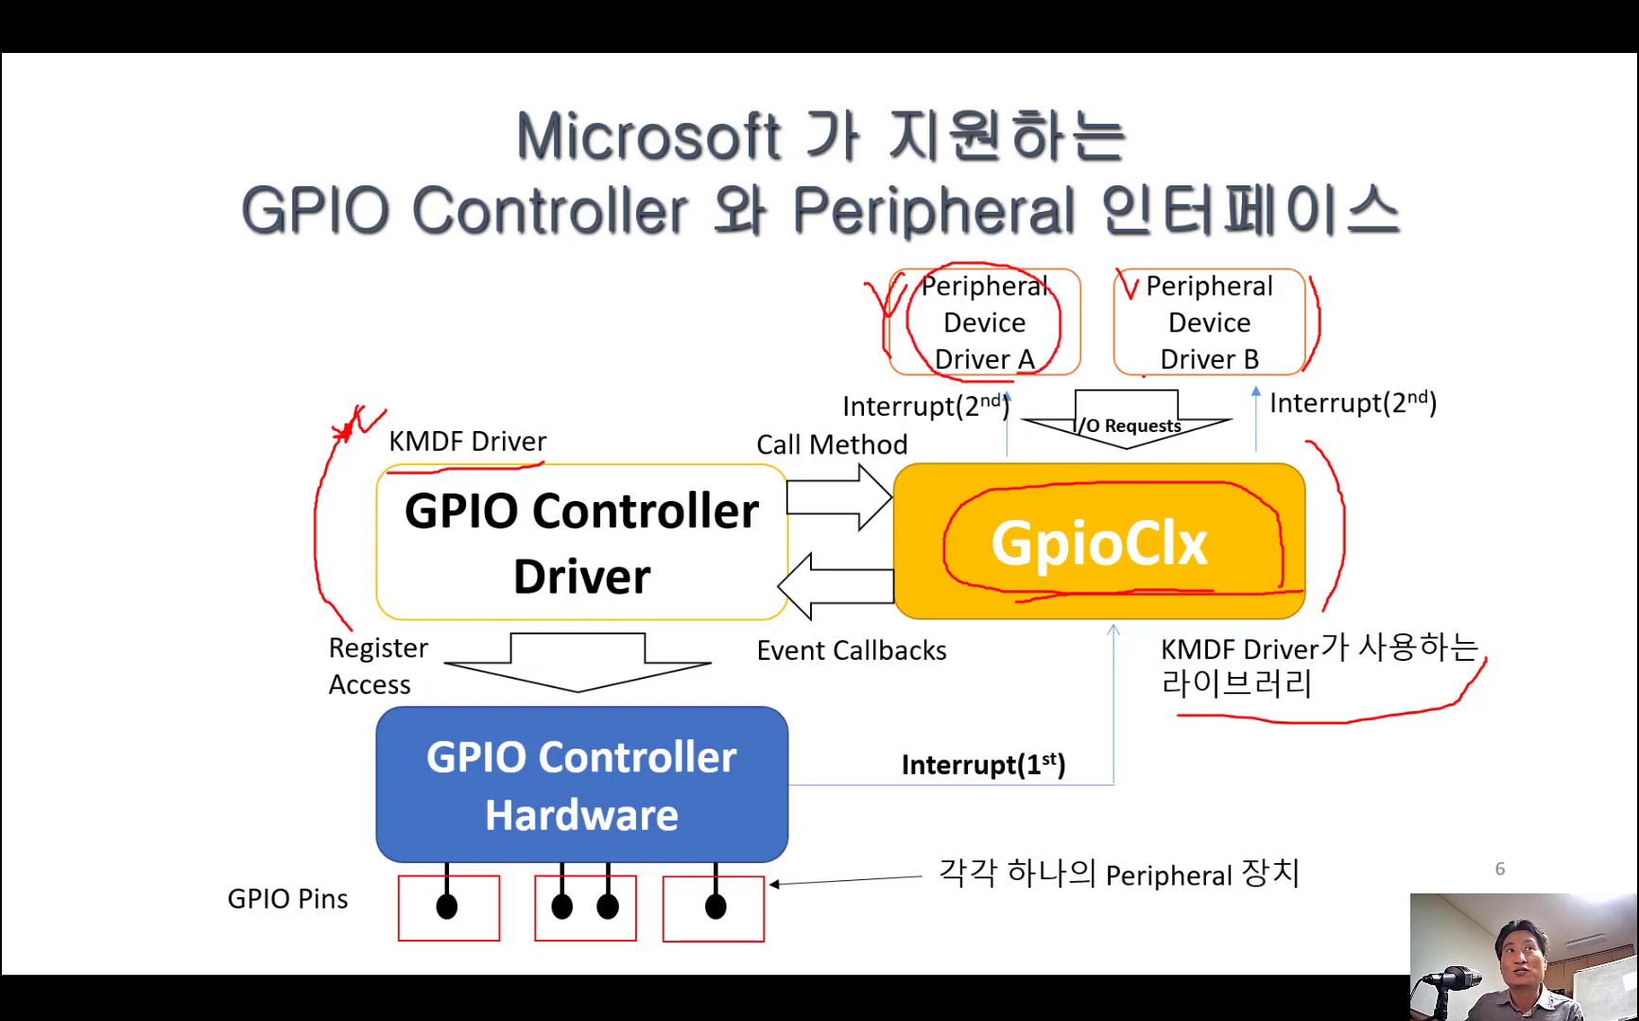